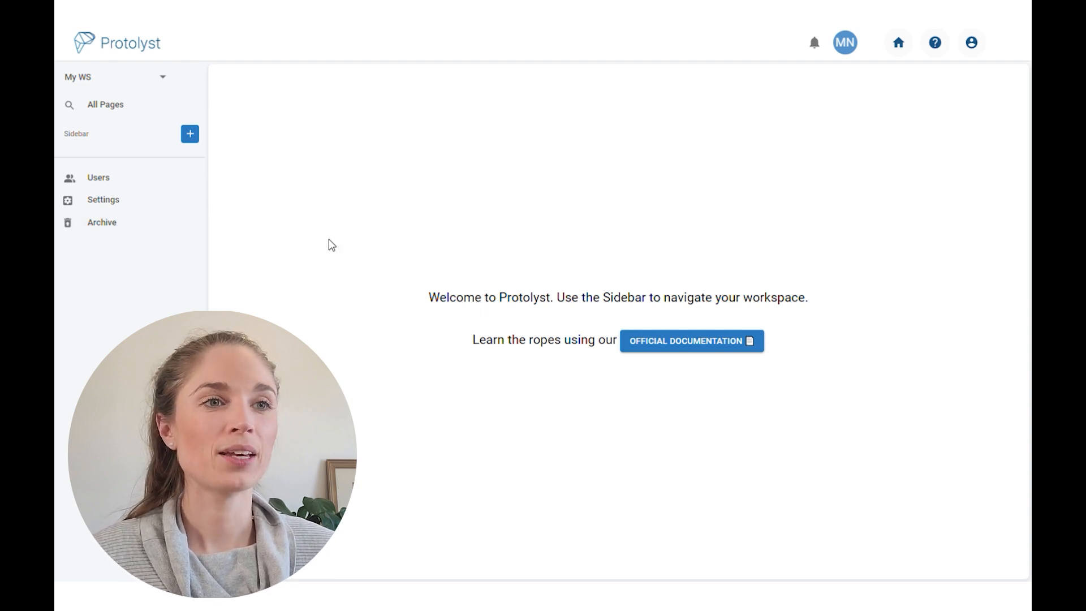
# Create a new page in the workspace as a table and title it "Papers Table"
pyautogui.click(190, 135)
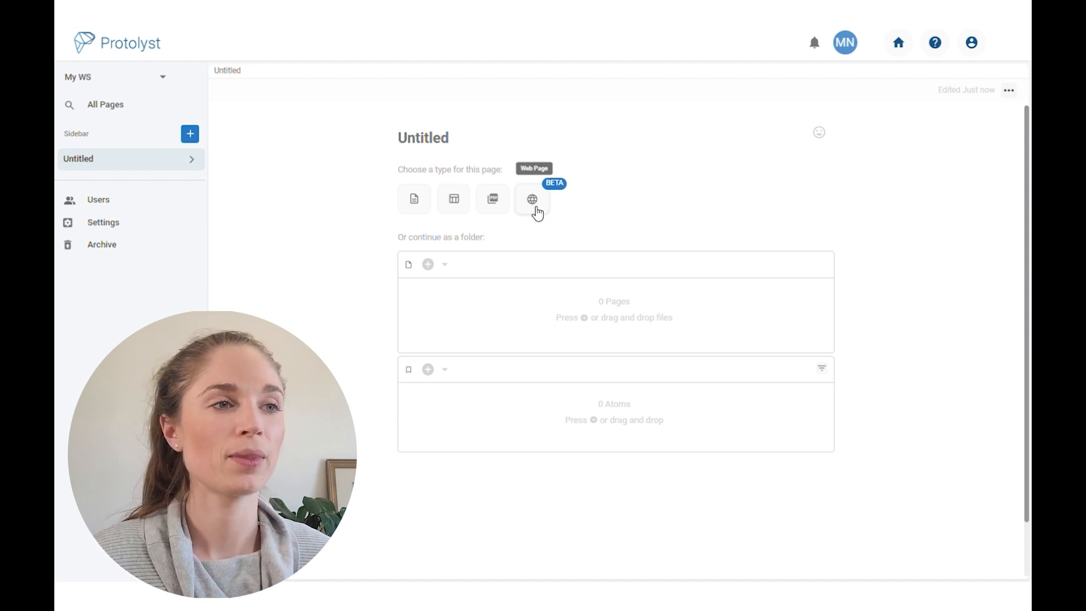
pyautogui.click(458, 201)
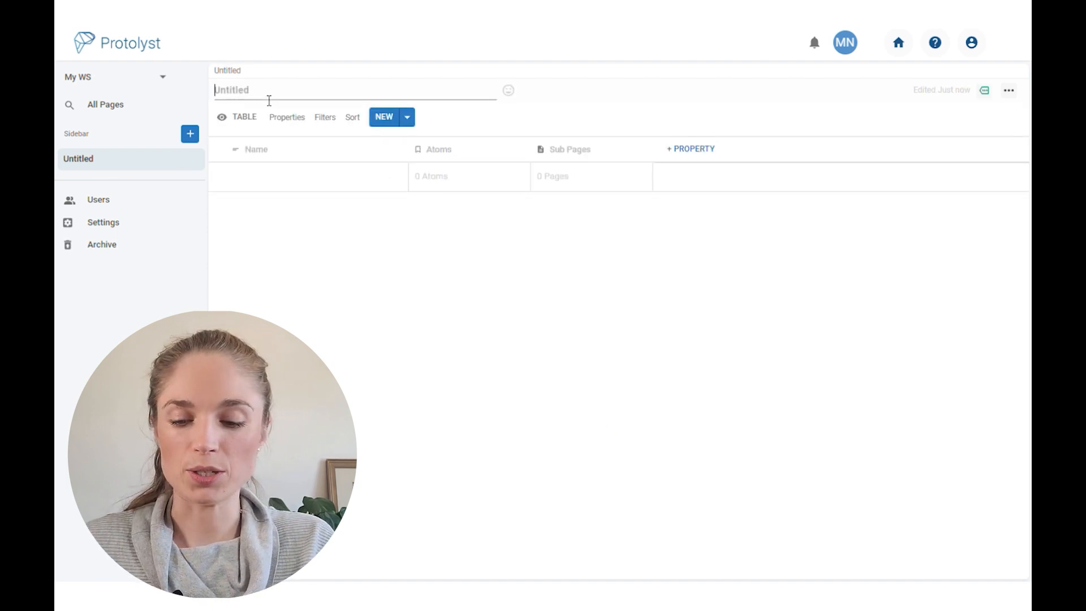
pyautogui.write('Papers Trai')
pyautogui.press('BackSpace')
pyautogui.press('BackSpace')
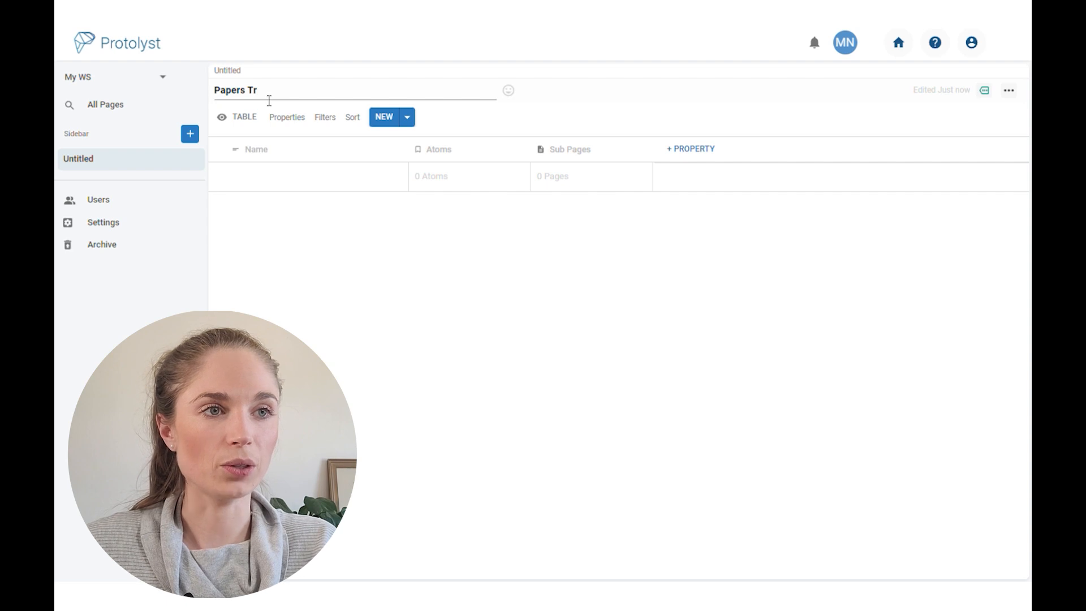
pyautogui.press('BackSpace')
pyautogui.write('able')
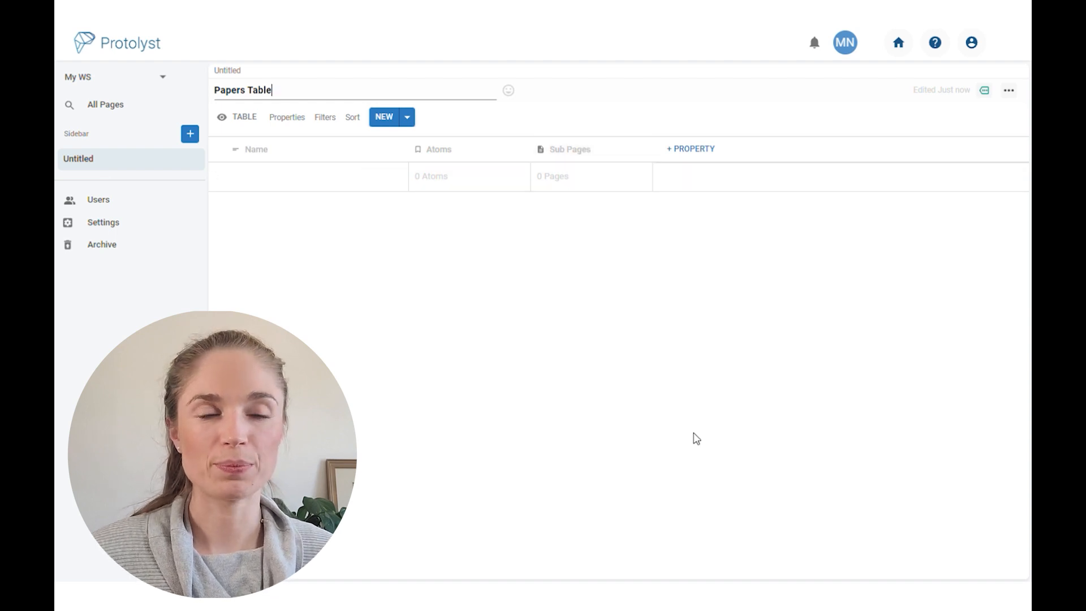
pyautogui.click(503, 288)
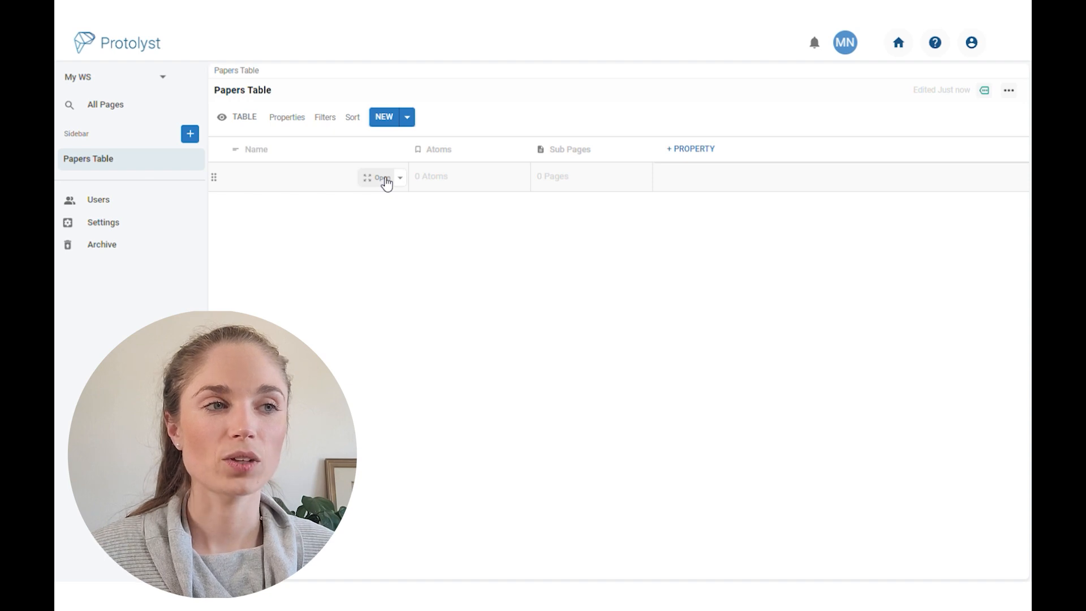
# Look at the blank row's own page, return to Papers Table and add another empty row
pyautogui.click(382, 178)
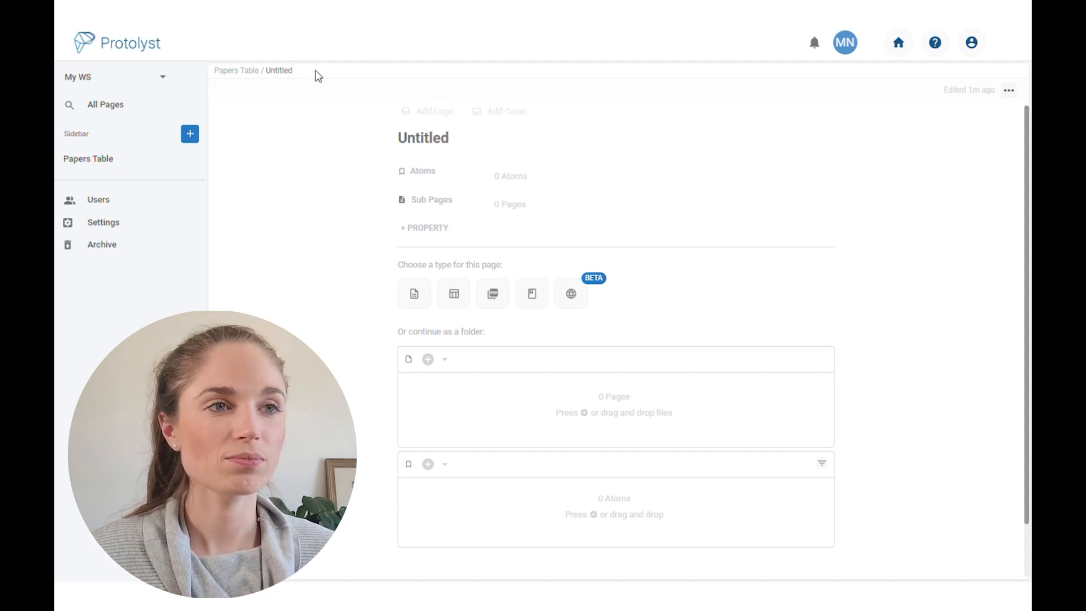
pyautogui.click(247, 78)
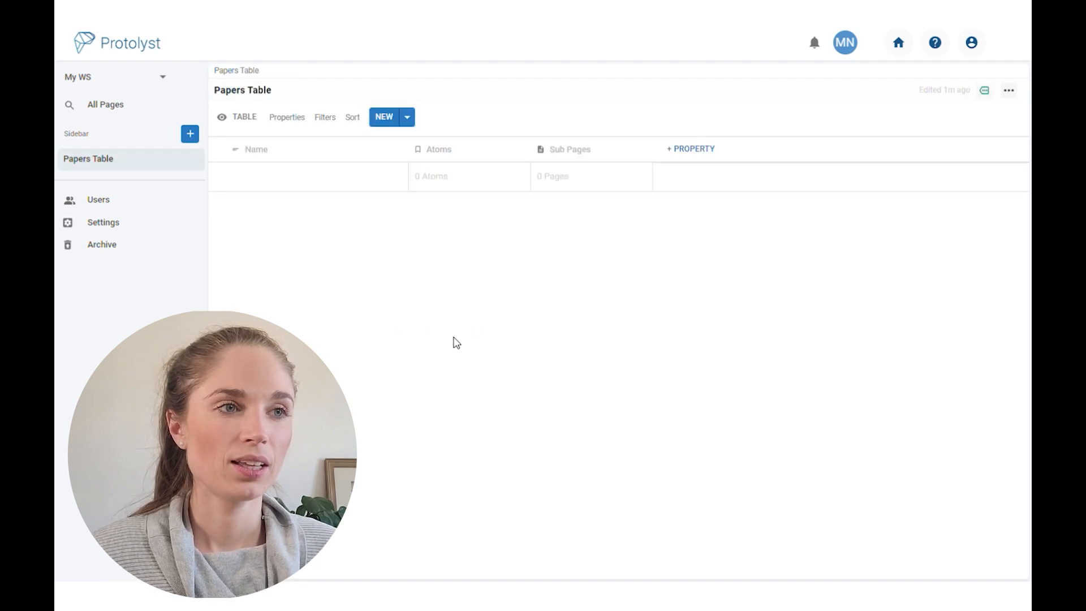
pyautogui.click(389, 121)
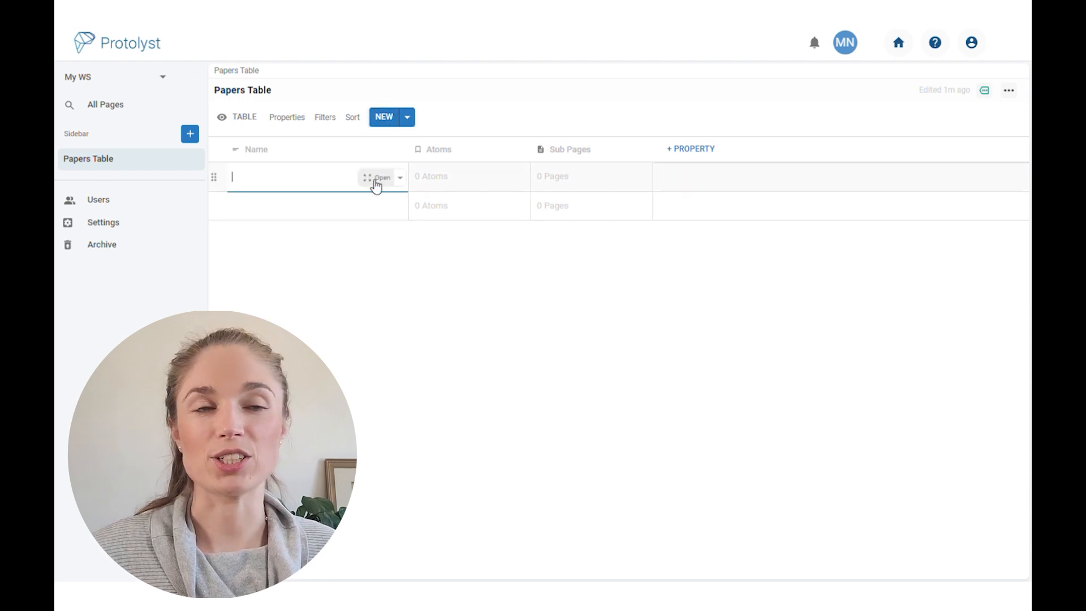
pyautogui.click(407, 118)
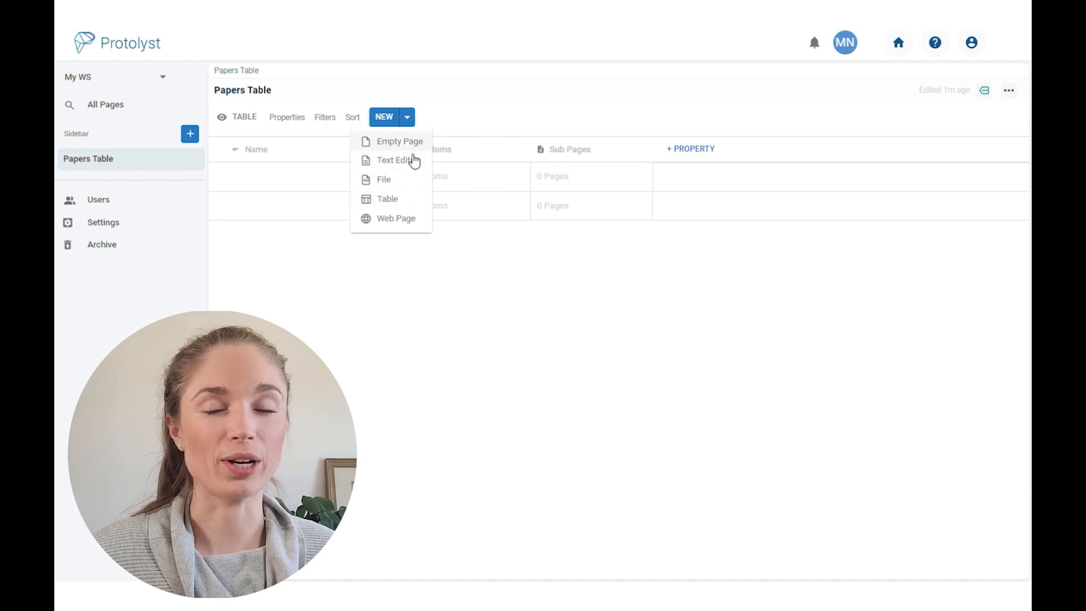
pyautogui.click(534, 301)
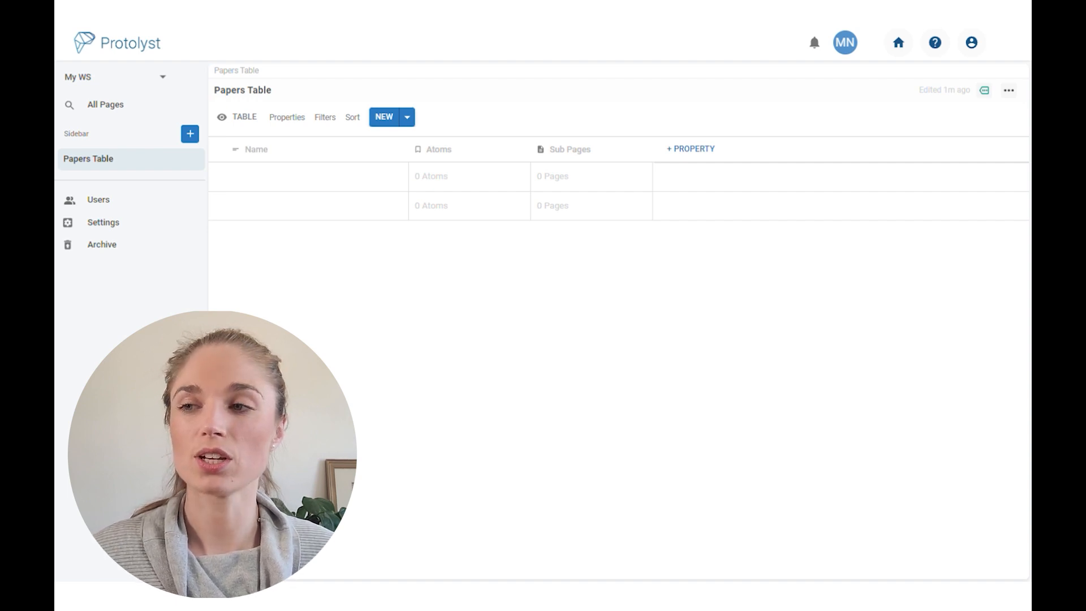
pyautogui.moveTo(385, 432); pyautogui.dragTo(507, 342)
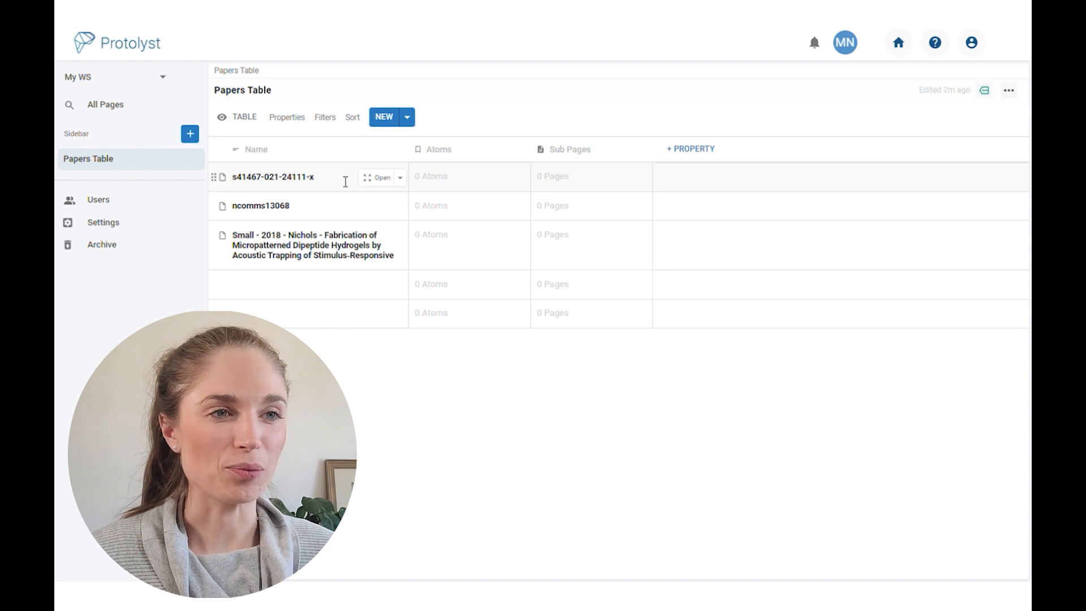
pyautogui.click(378, 182)
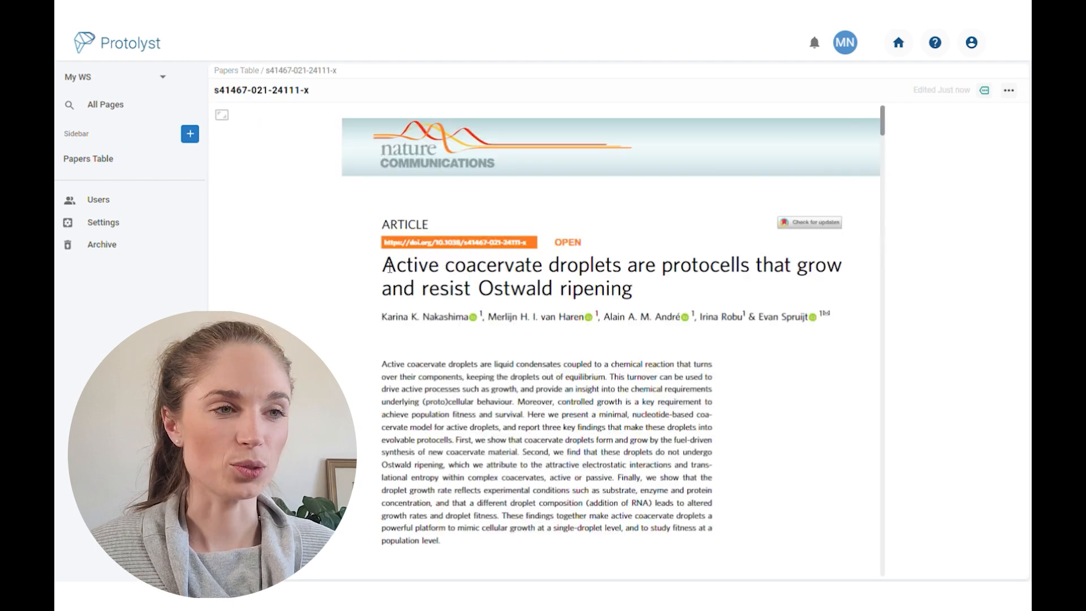
pyautogui.moveTo(382, 263); pyautogui.dragTo(652, 290)
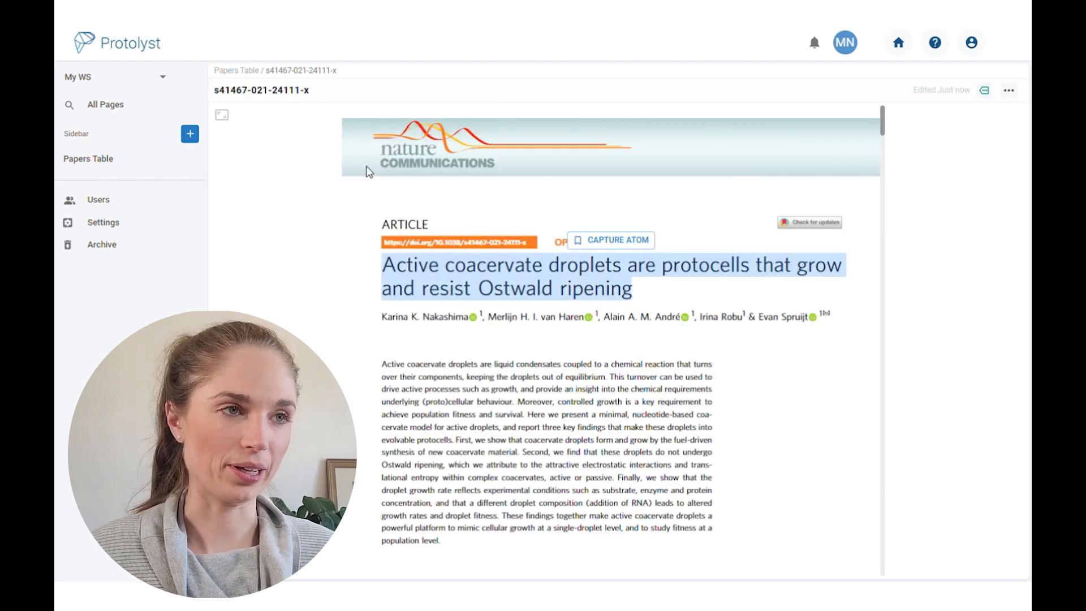
pyautogui.tripleClick(323, 95)
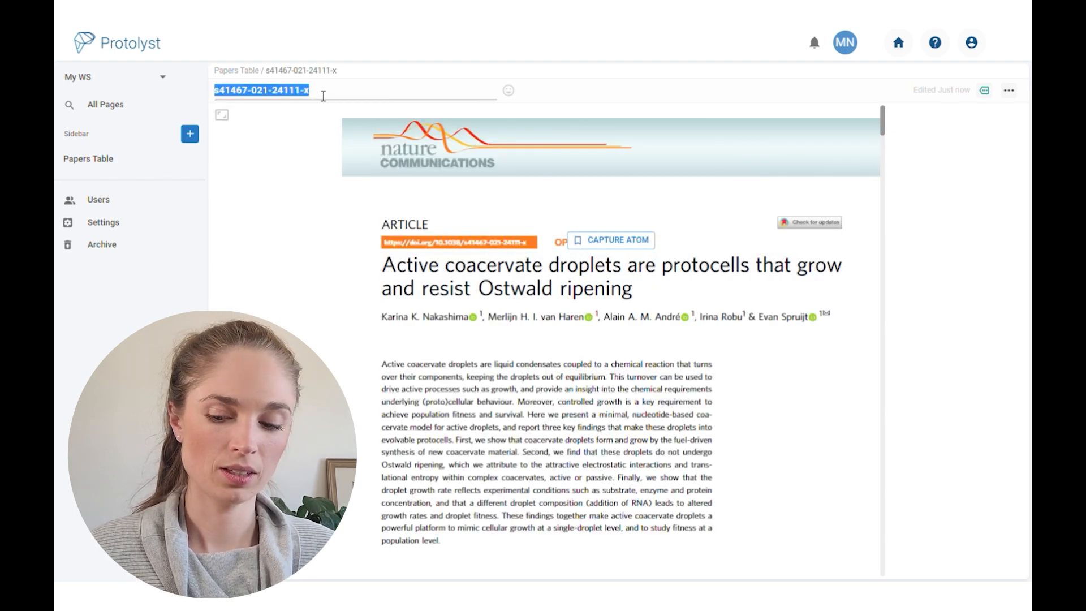
pyautogui.hotkey('ctrl', 'v')
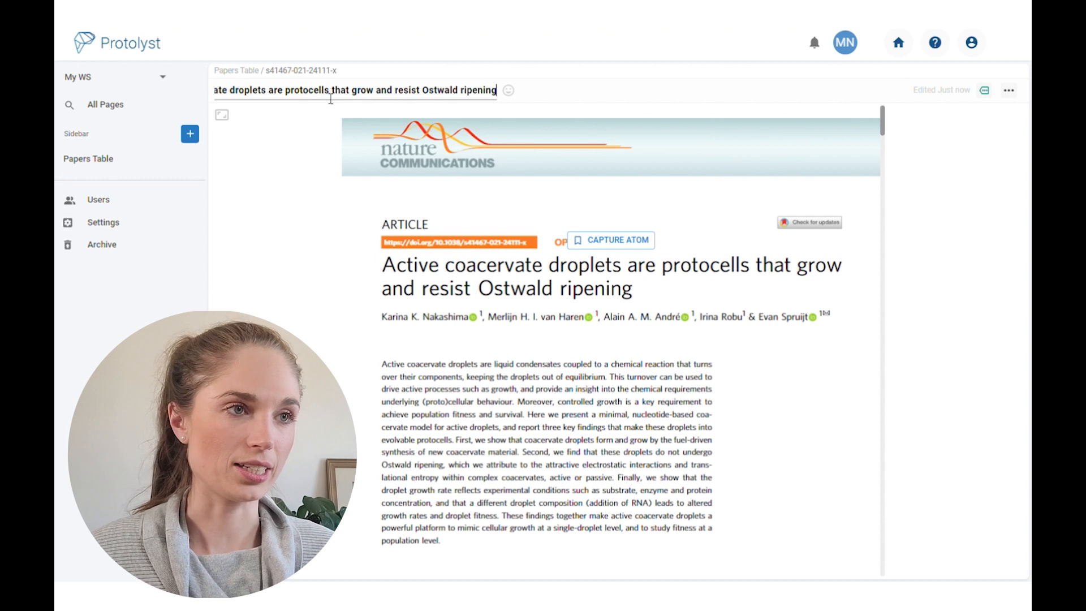
pyautogui.click(510, 92)
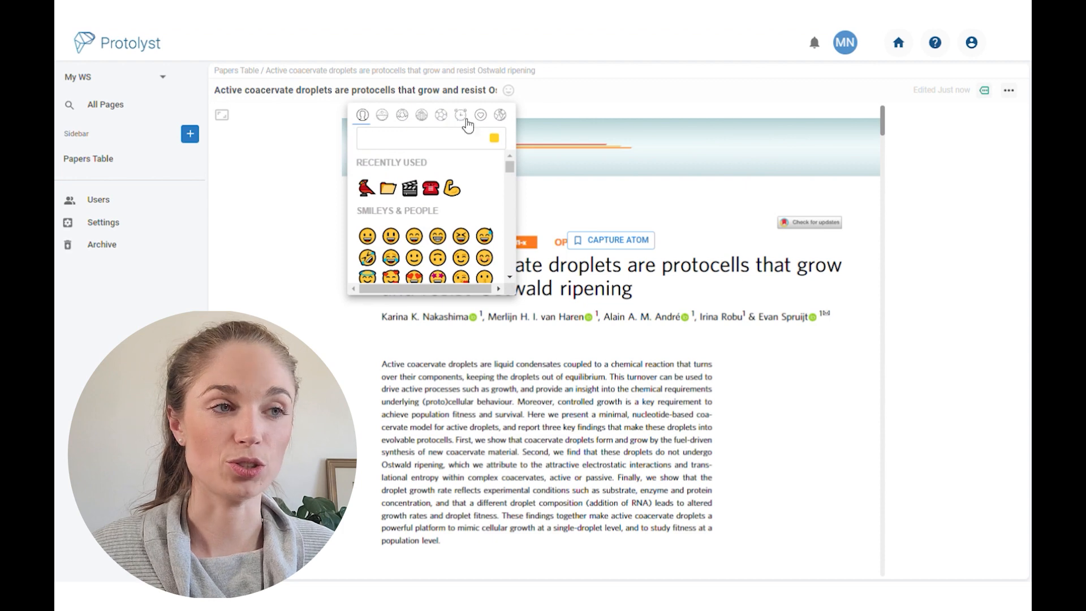
# Capture as an atom the sentence from "Coacervate droplets form spontaneously by phase separation" to "called complex coacervates"
pyautogui.scroll(-5, 504, 408)
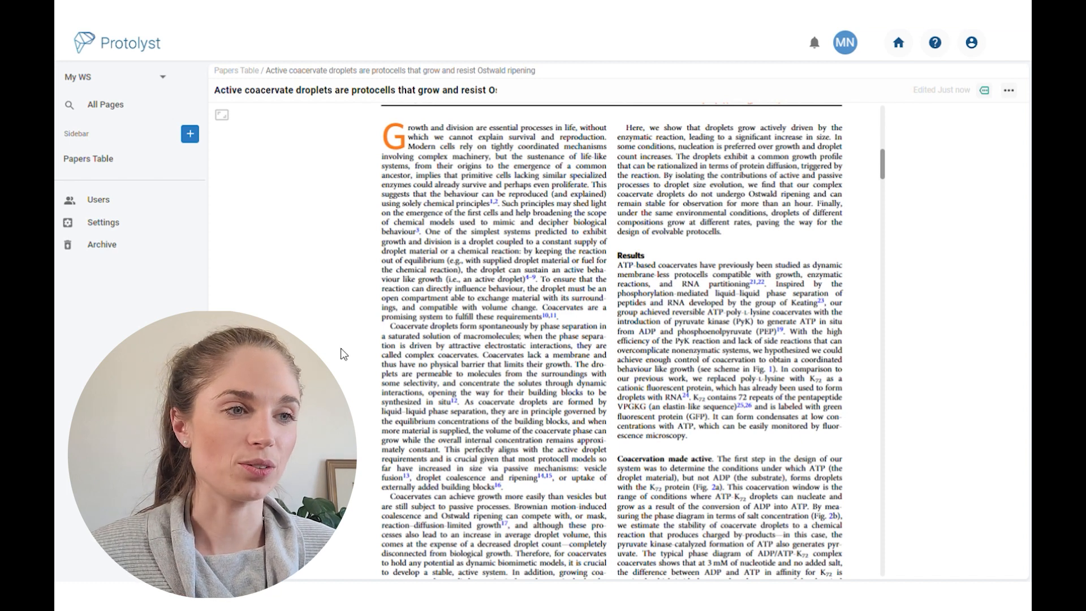
pyautogui.moveTo(389, 327); pyautogui.dragTo(483, 361)
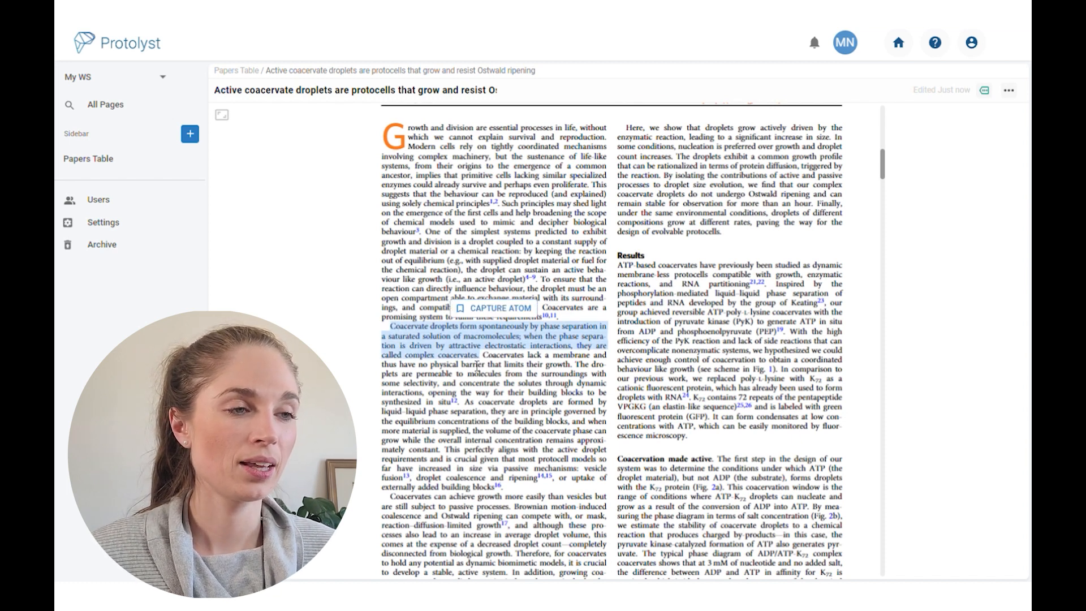
pyautogui.click(492, 313)
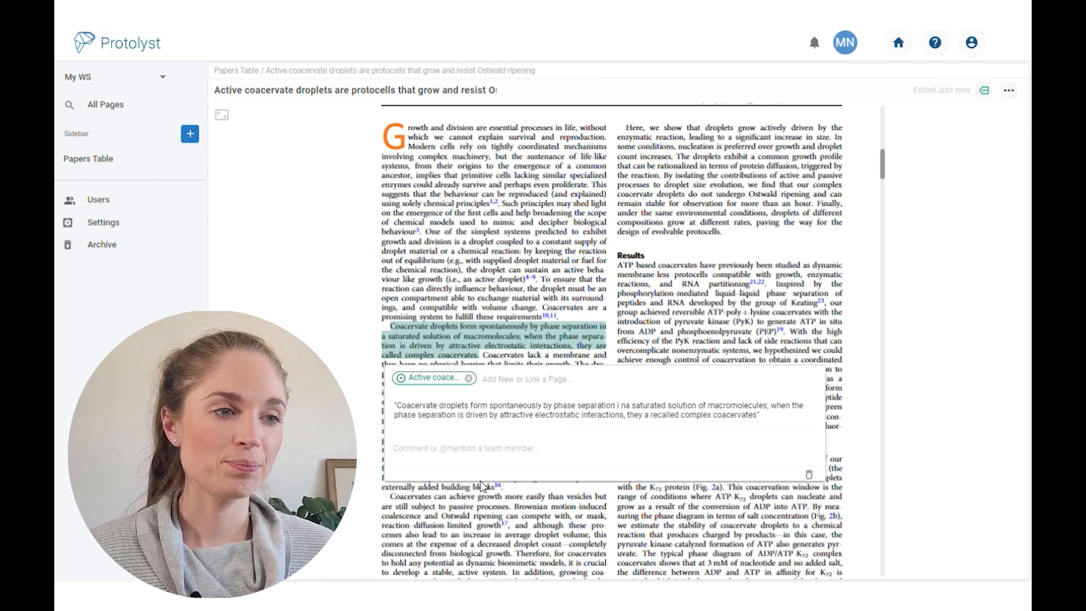
pyautogui.click(344, 387)
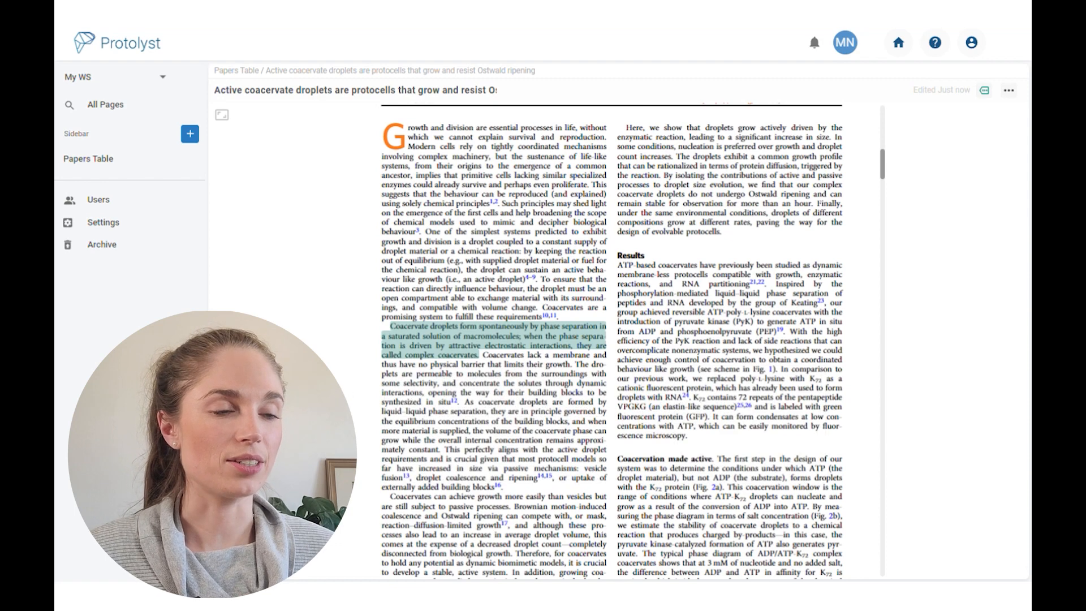
# Capture as an atom the passage from "Coacervates can achieve growth more easily than vesicles" to "reaction-diffusion-limited growth"
pyautogui.scroll(1, 587, 438)
pyautogui.scroll(-5, 587, 439)
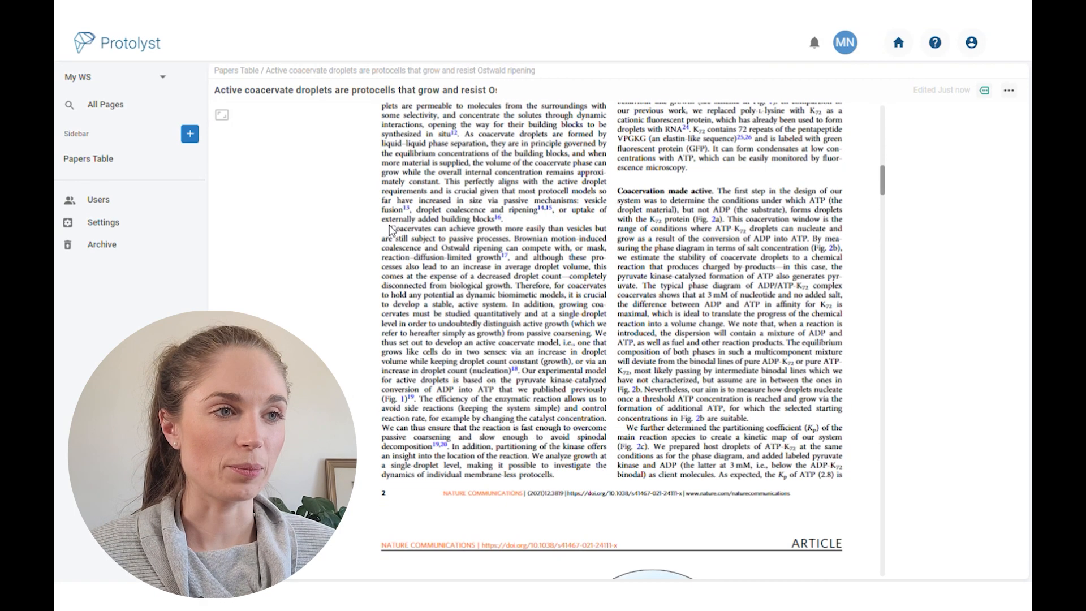
pyautogui.moveTo(390, 230); pyautogui.dragTo(494, 262)
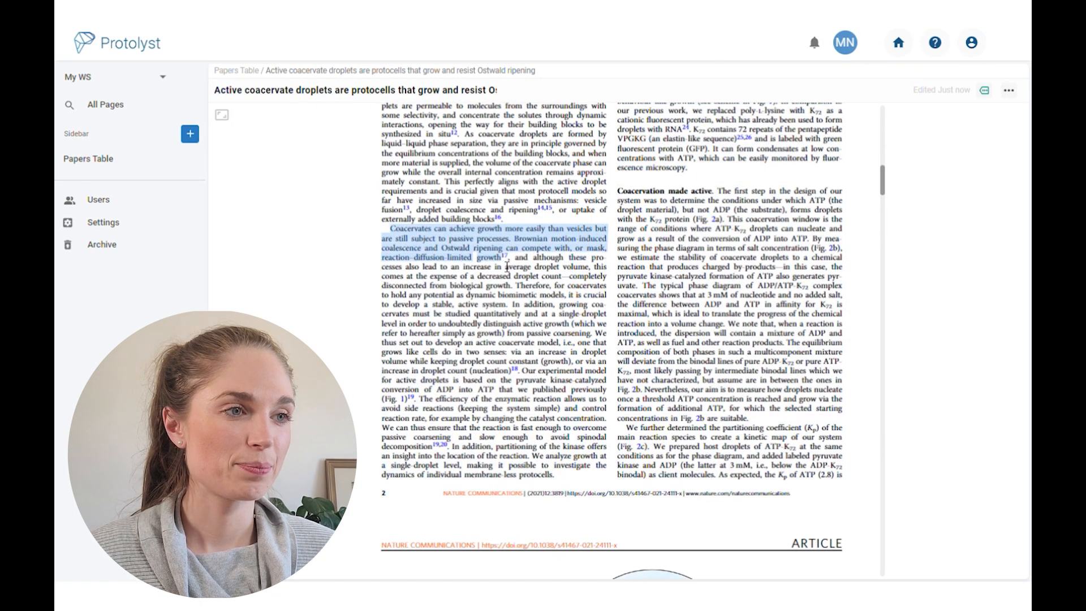
pyautogui.click(501, 224)
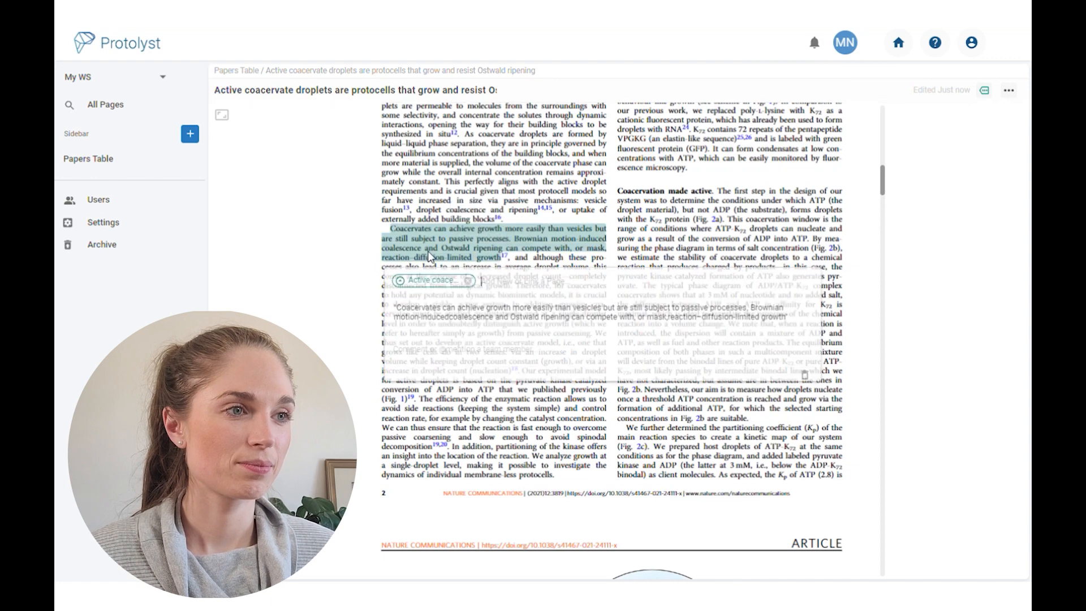
pyautogui.click(630, 179)
# Capture as an atom the passage from "Here, we show that droplets grow actively" to "droplet count increases"
pyautogui.scroll(3, 631, 178)
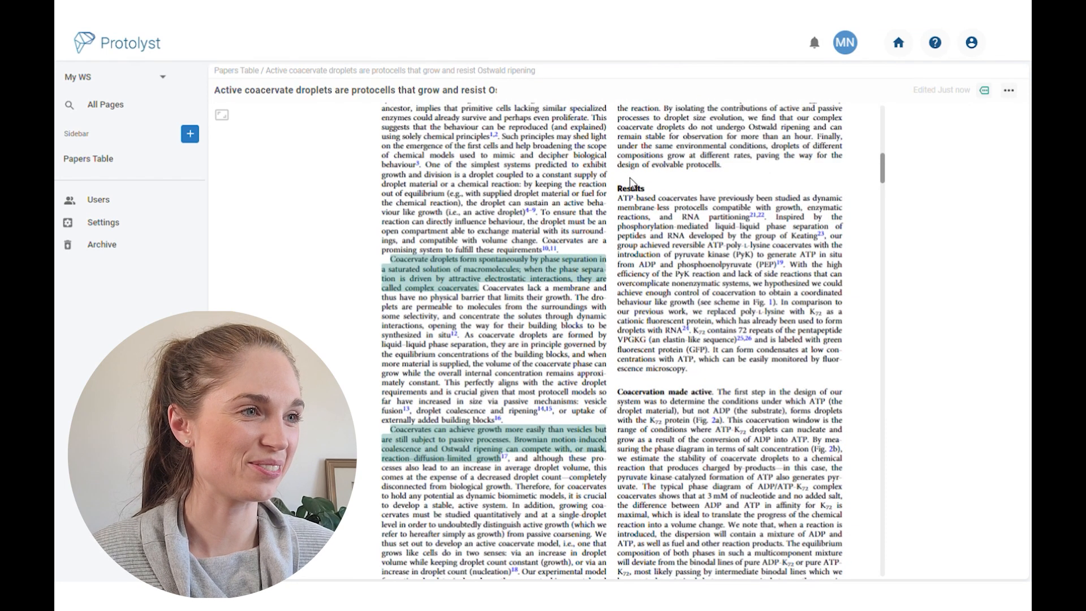
pyautogui.scroll(3, 656, 224)
pyautogui.moveTo(625, 194); pyautogui.dragTo(673, 226)
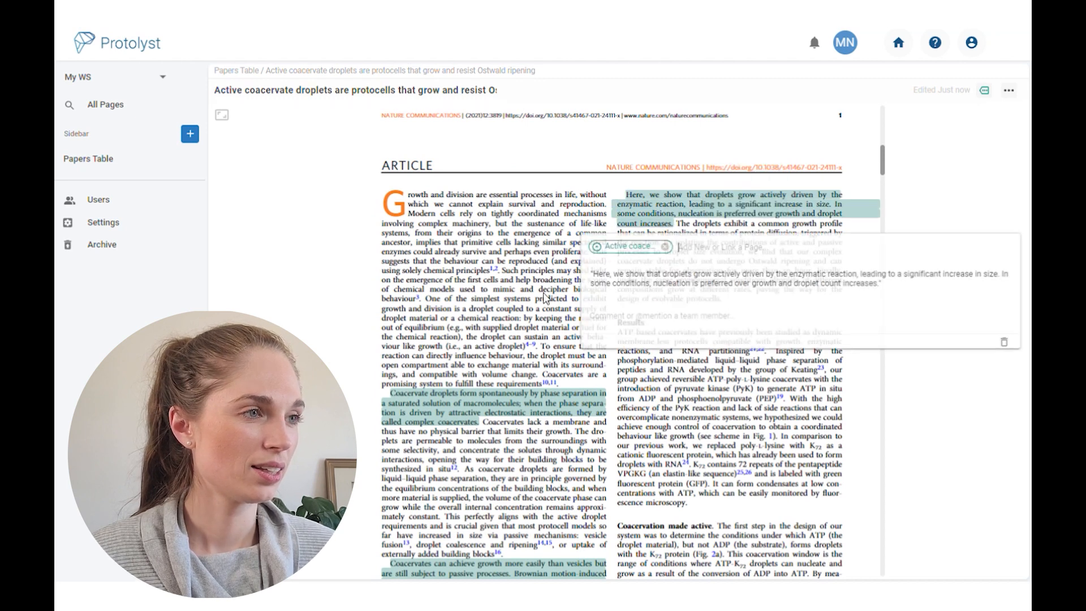
pyautogui.click(737, 178)
pyautogui.click(544, 324)
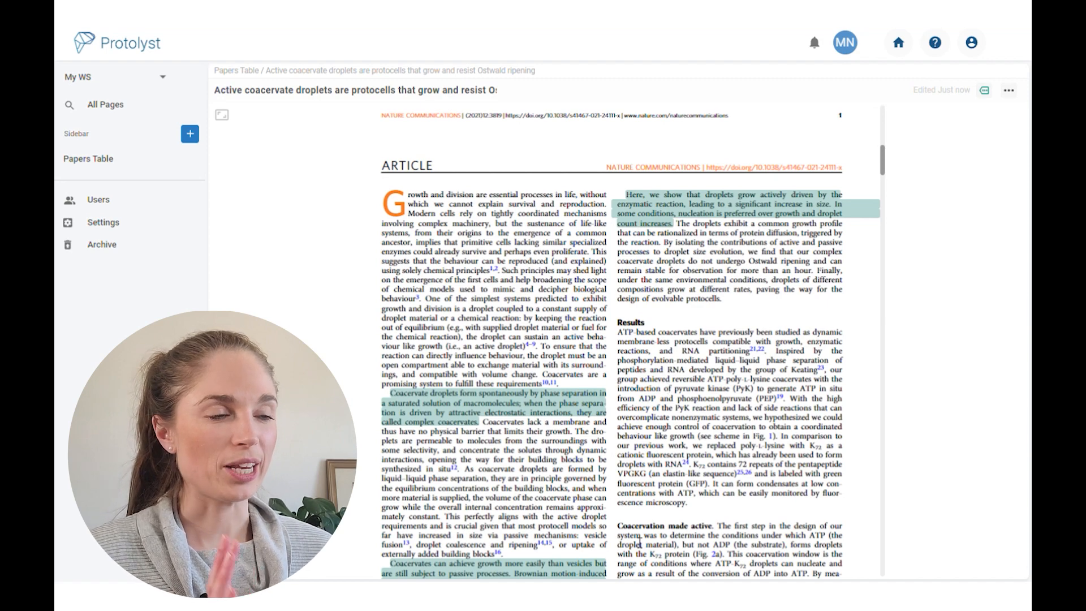
# Review the highlighted passages alongside the paper's properties, captured atoms, atom search and sort options, and linked pages
pyautogui.scroll(-3, 578, 363)
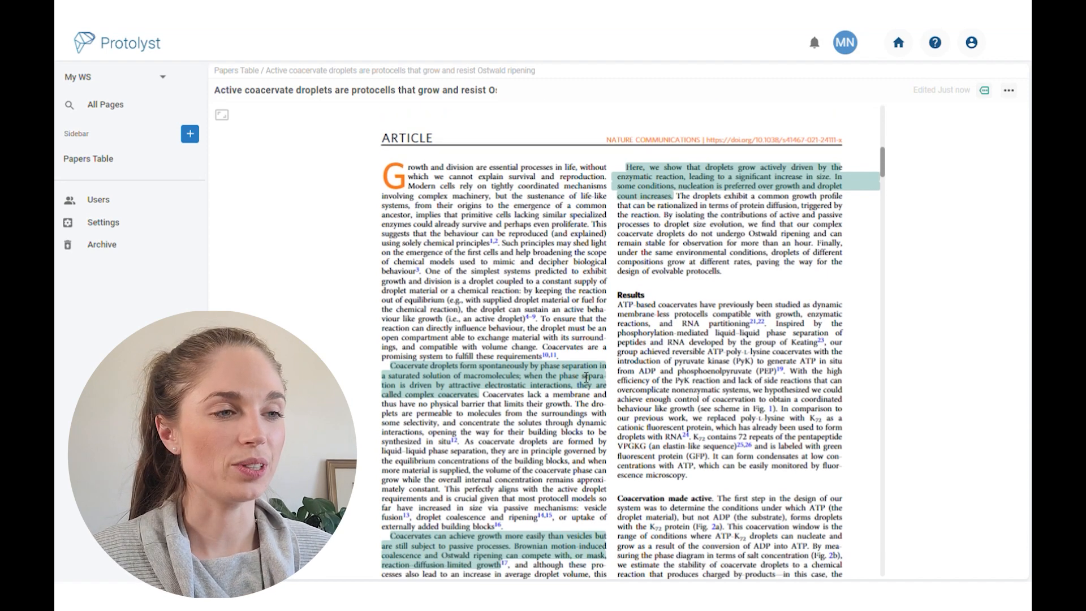
pyautogui.scroll(-4, 463, 279)
pyautogui.scroll(5, 610, 338)
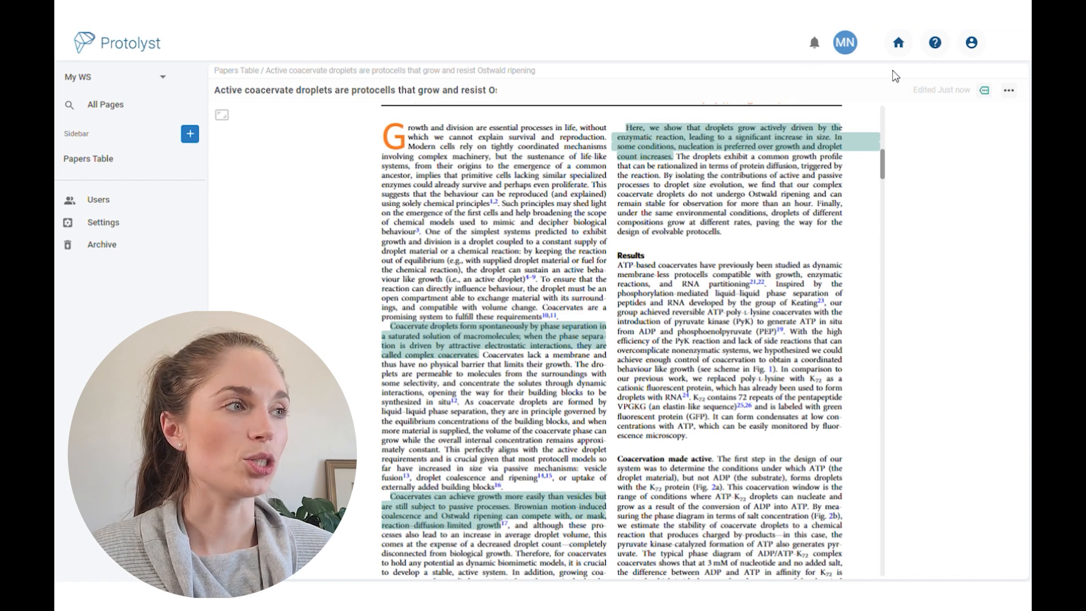
pyautogui.click(985, 92)
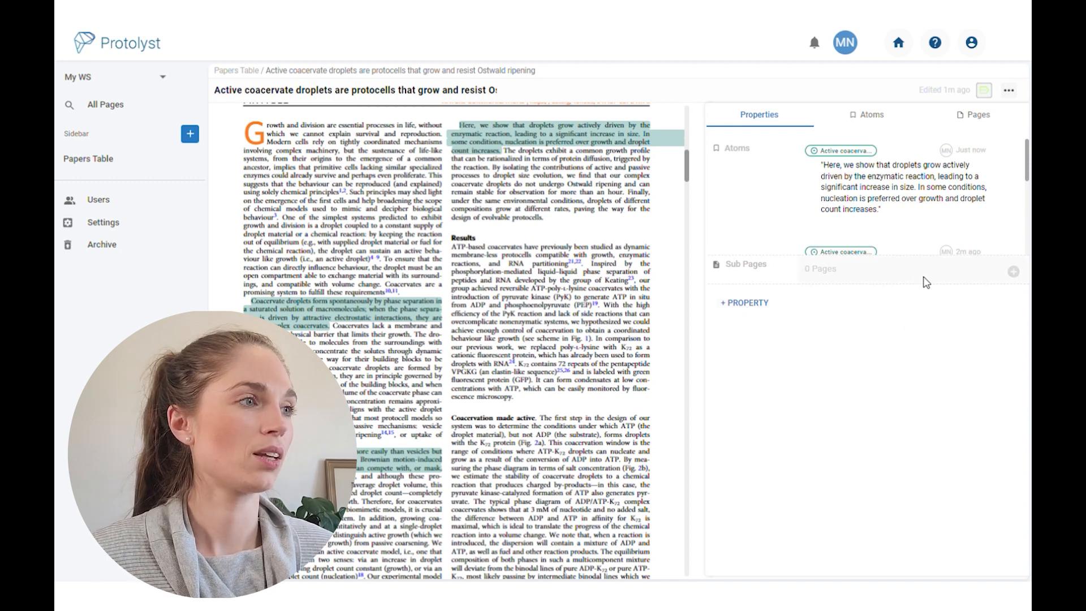
pyautogui.click(882, 121)
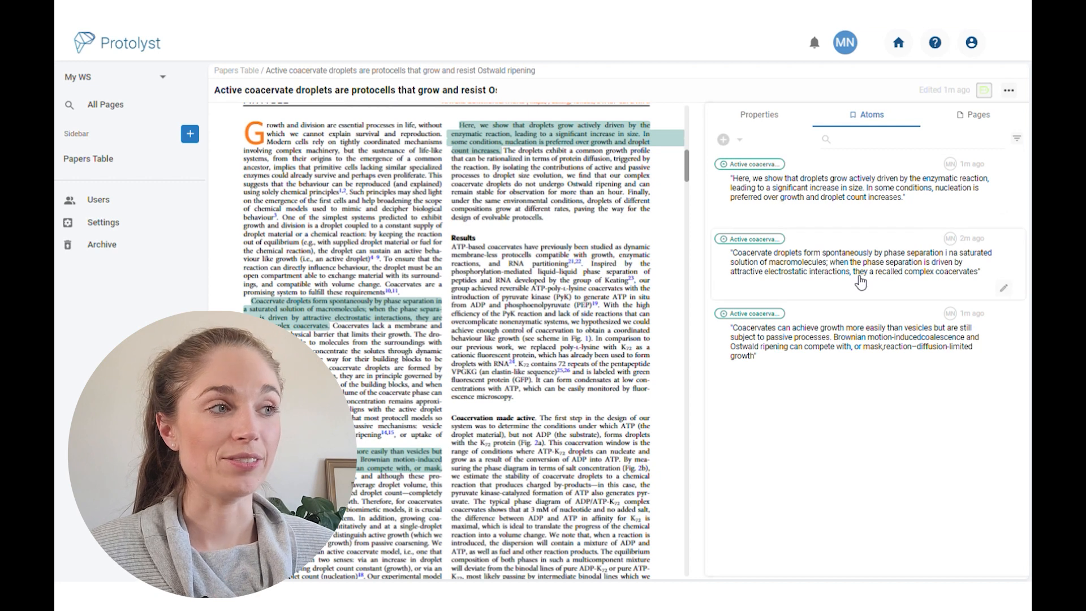
pyautogui.click(856, 145)
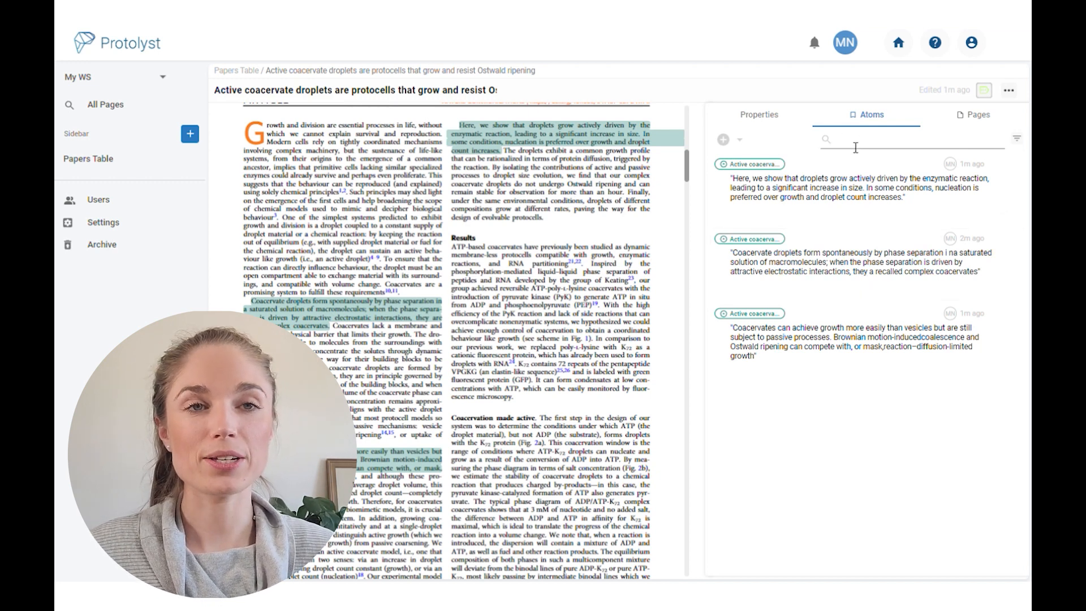
pyautogui.click(1016, 138)
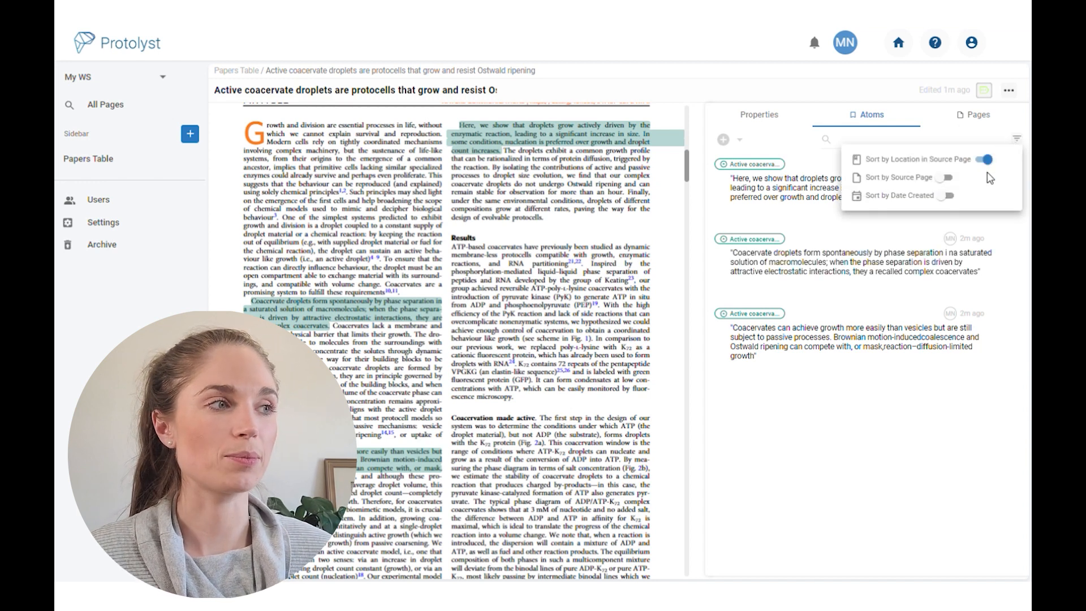
pyautogui.click(976, 114)
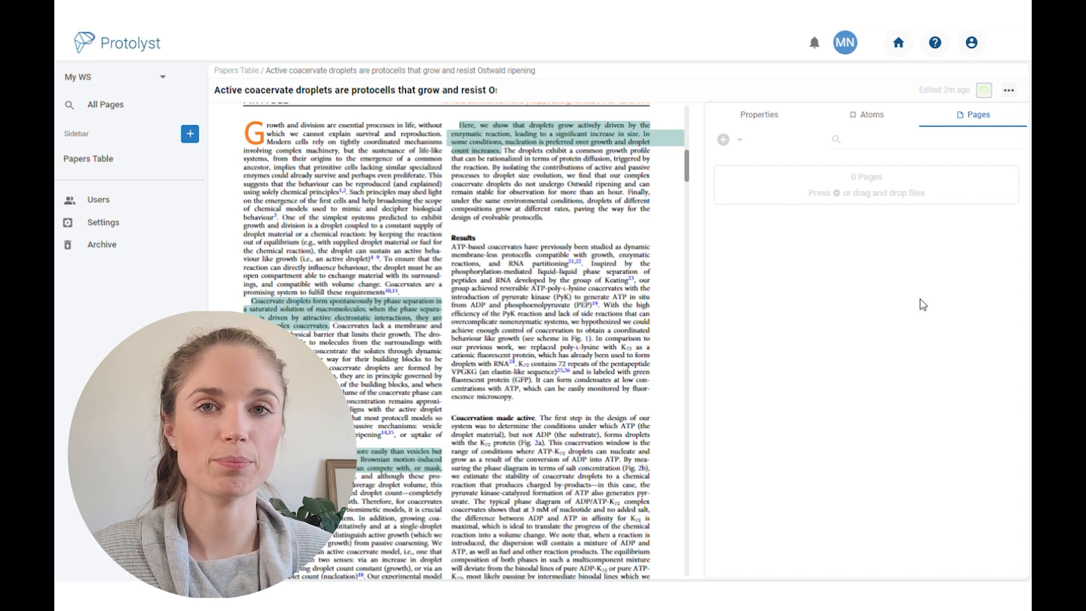
# Add a new atom with the content "atom added with button" to the open coacervate paper
pyautogui.click(859, 118)
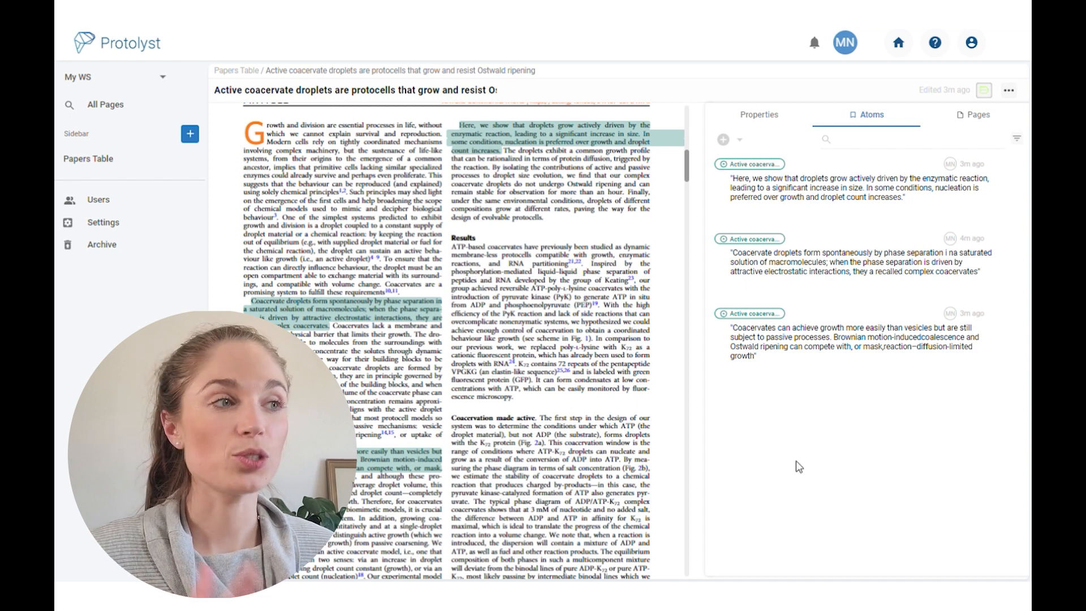
pyautogui.click(724, 140)
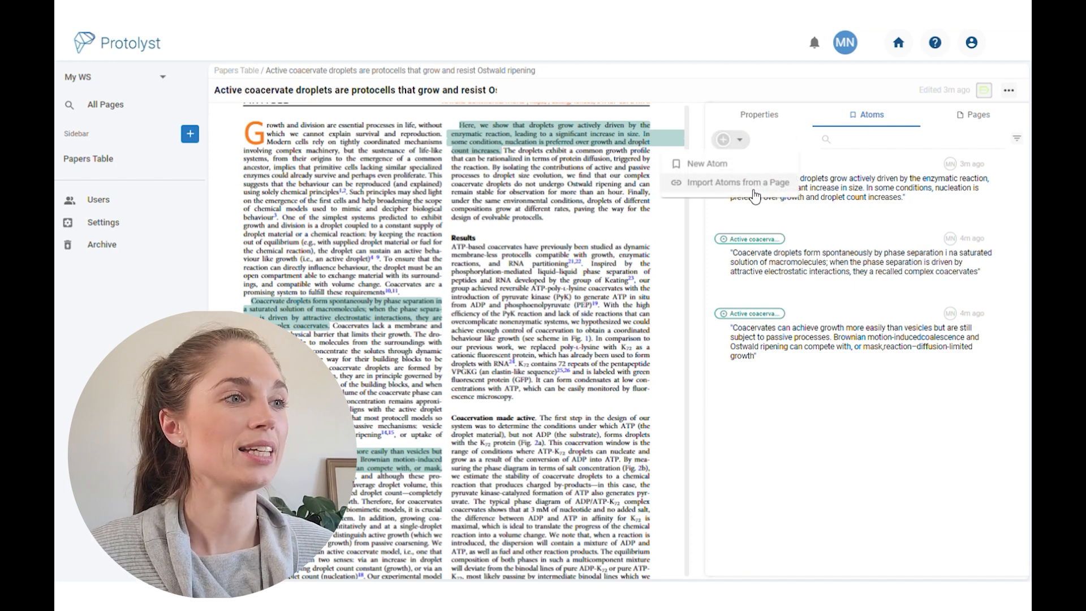
pyautogui.click(732, 164)
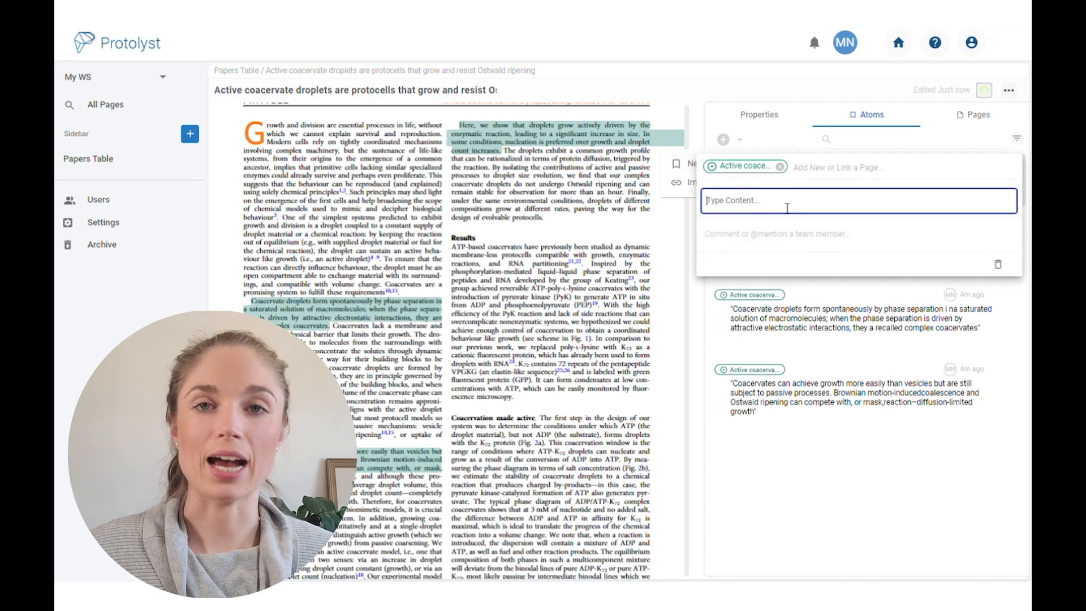
pyautogui.write('atom ad')
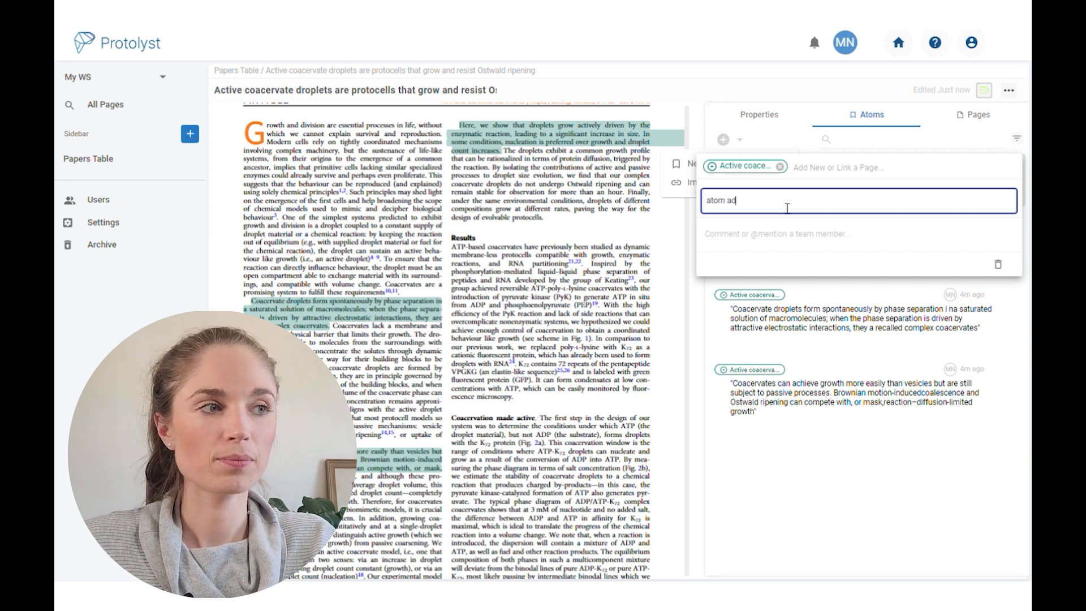
pyautogui.write('ded with button')
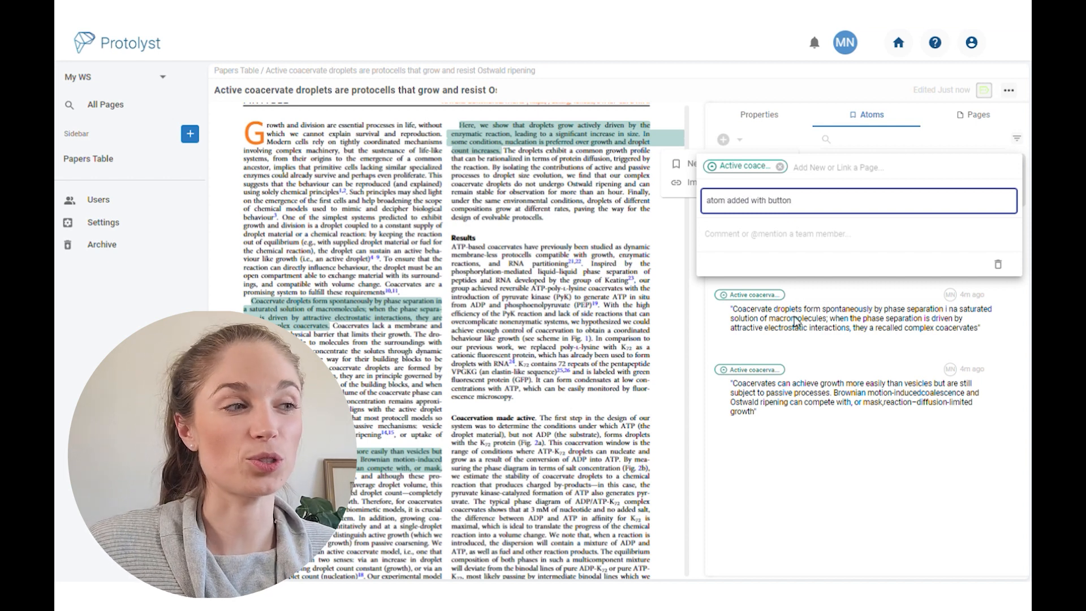
pyautogui.press('Return')
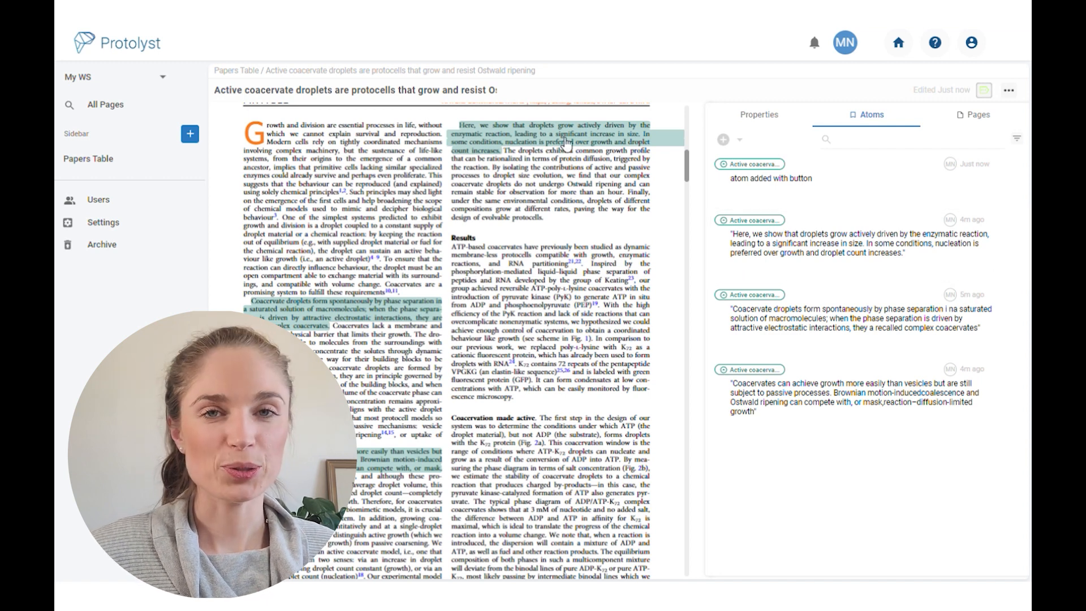
# In the Papers Table, hide the side panel and widen the Atoms column to read the first paper's captured atoms
pyautogui.click(254, 72)
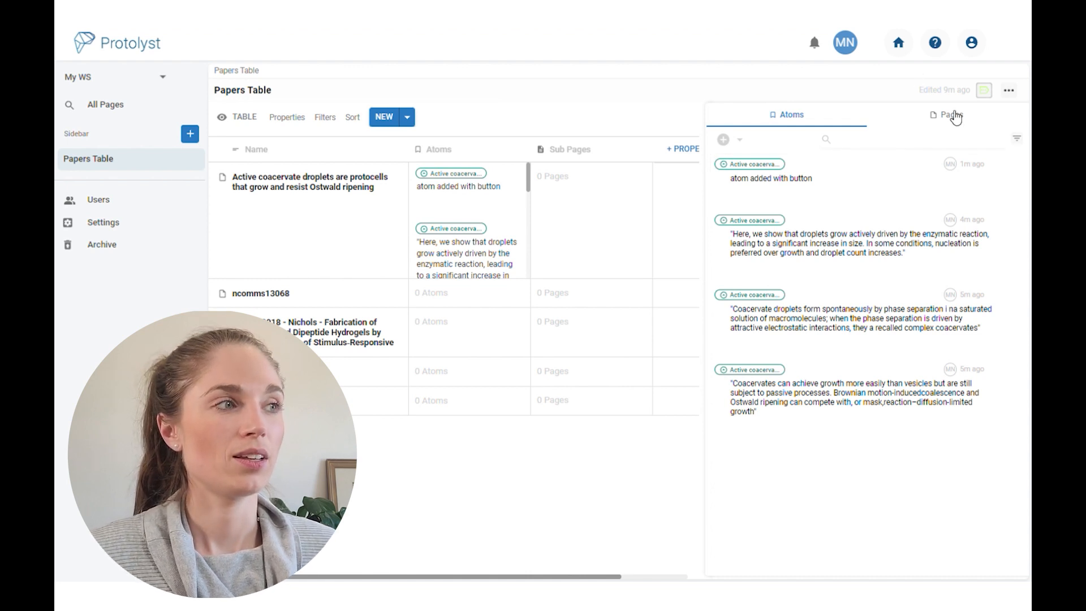
pyautogui.click(985, 94)
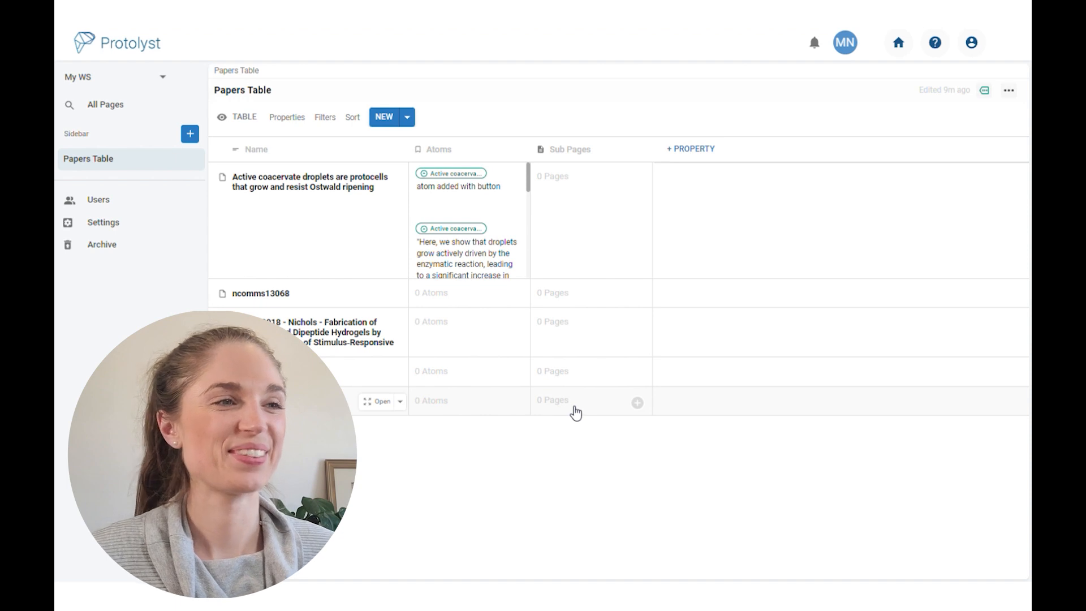
pyautogui.moveTo(531, 150); pyautogui.dragTo(636, 154)
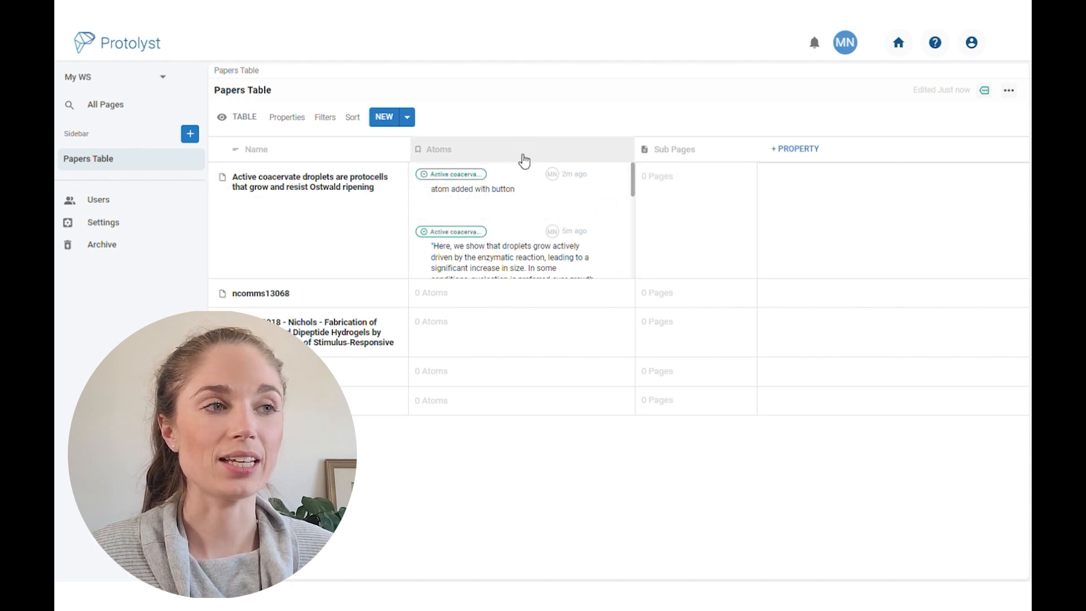
pyautogui.scroll(-1, 546, 218)
pyautogui.scroll(-5, 546, 222)
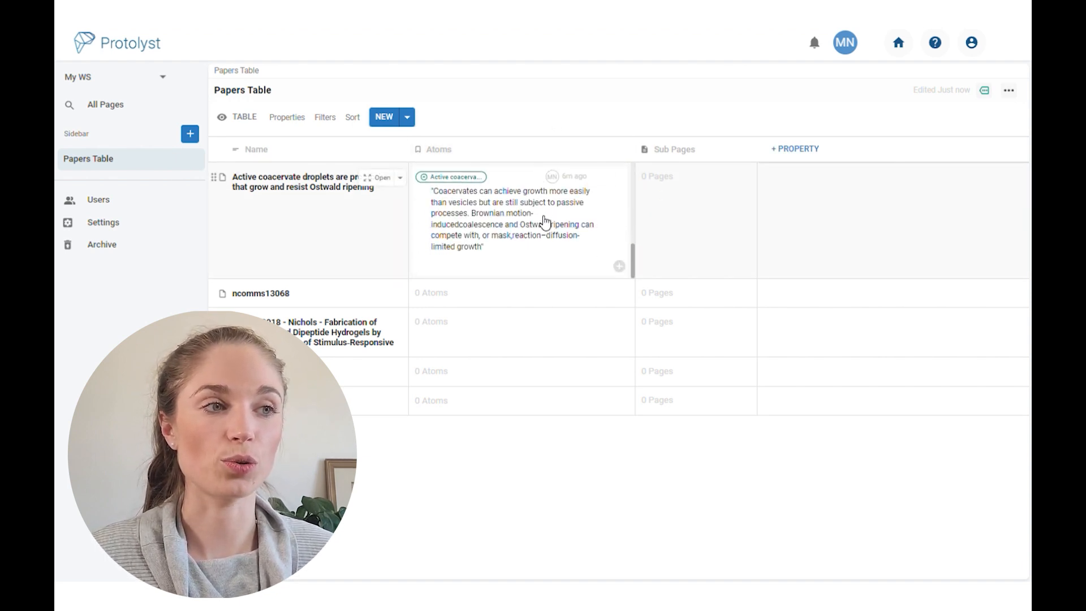
pyautogui.scroll(6, 546, 222)
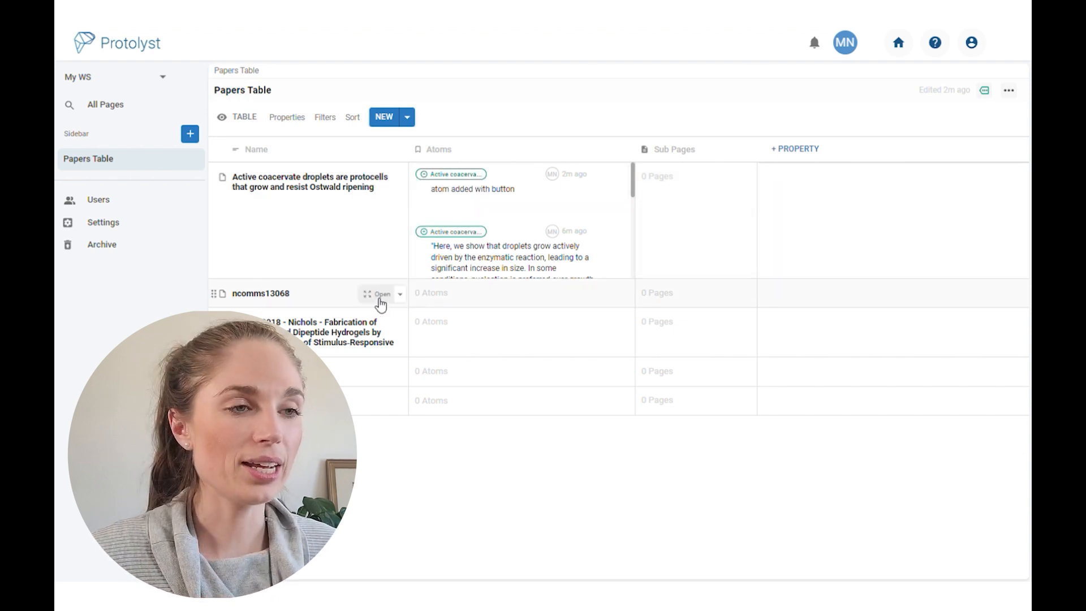
# Rename the ncomms13068 page to "Spontaneous assembly of chemically encoded two-dimensional coacervate droplet arrays by acoustic wave patterning"
pyautogui.click(378, 294)
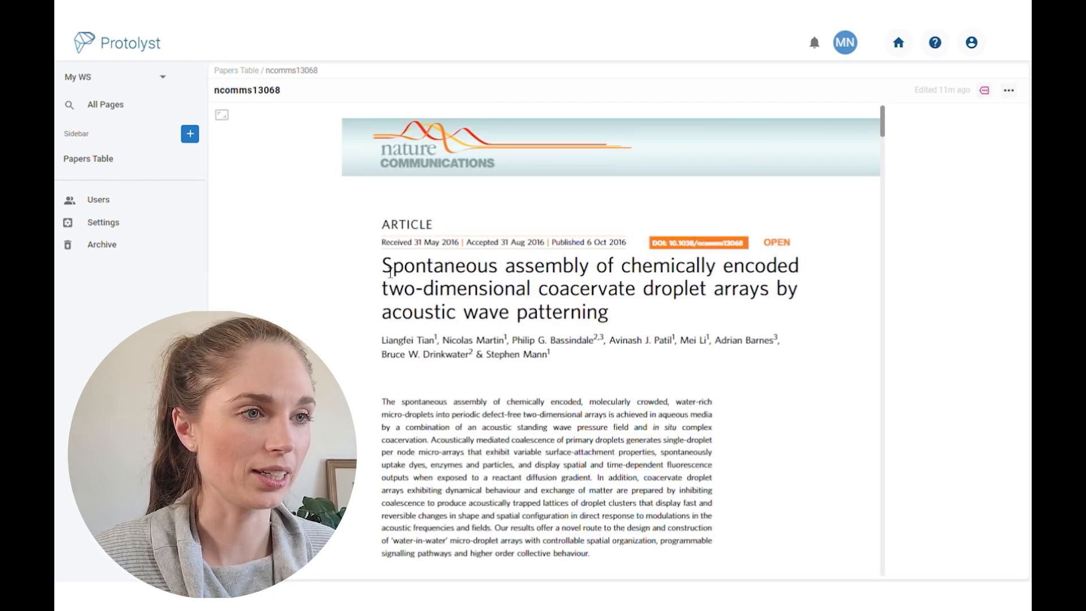
pyautogui.moveTo(383, 264); pyautogui.dragTo(624, 316)
pyautogui.hotkey('ctrl', 'c')
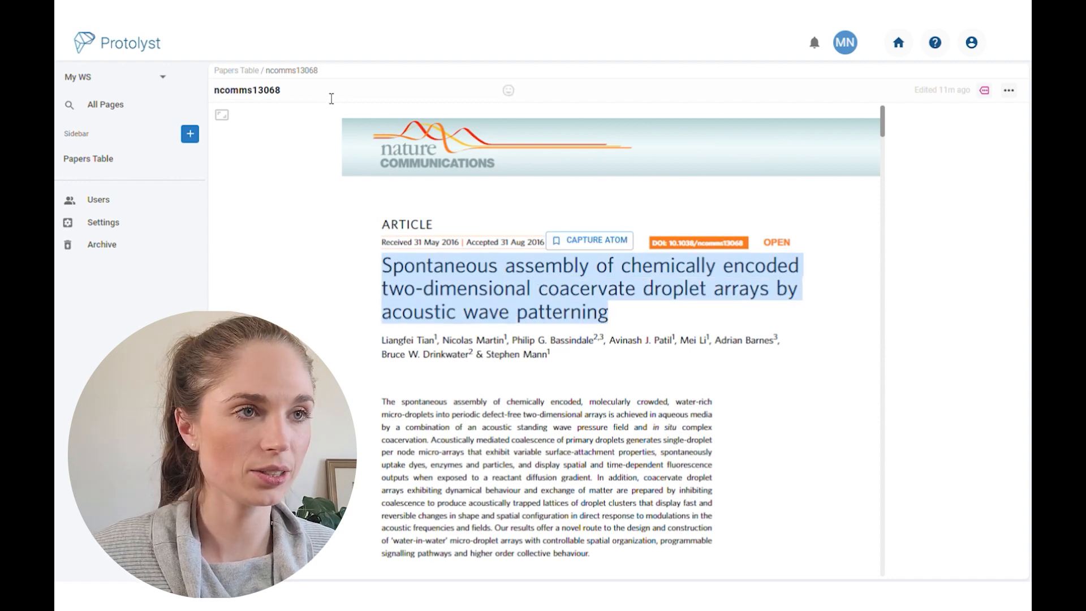
pyautogui.doubleClick(332, 99)
pyautogui.hotkey('ctrl', 'v')
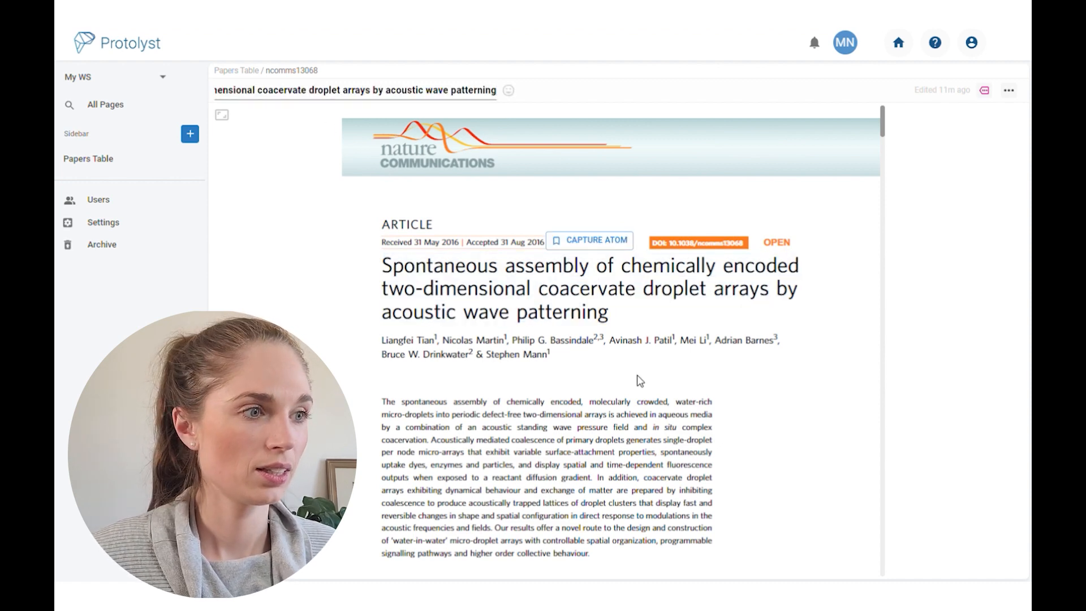
pyautogui.click(589, 389)
# Capture as an atom the sentence from "The droplets are stabilized by immersion" to "essentially free from cross-contamination"
pyautogui.scroll(-5, 593, 393)
pyautogui.scroll(-8, 593, 393)
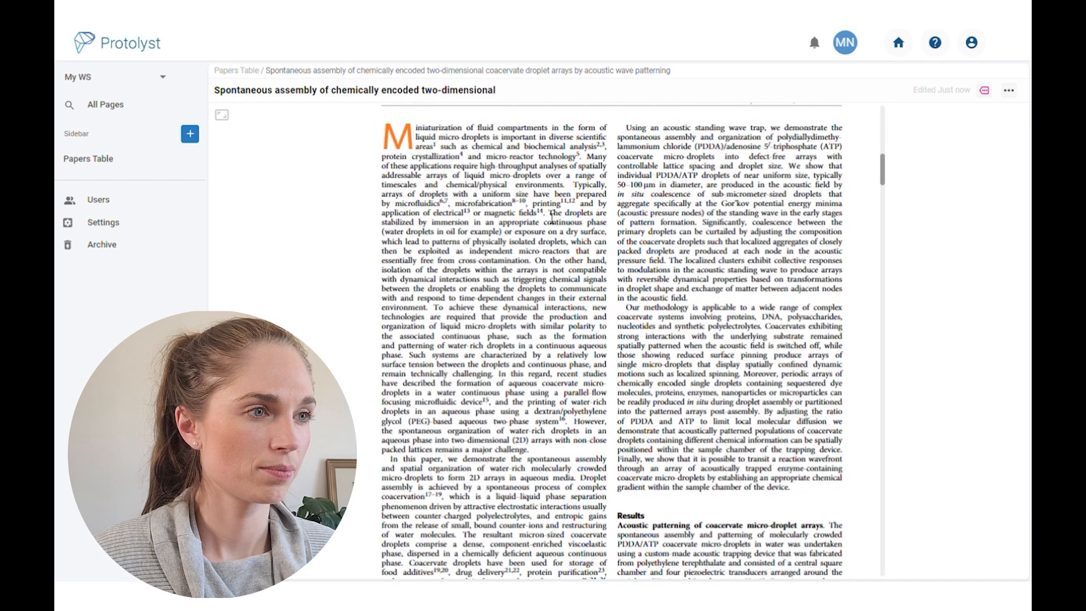
pyautogui.moveTo(549, 213)
pyautogui.mouseDown()
pyautogui.moveTo(559, 249)
pyautogui.moveTo(539, 256)
pyautogui.mouseUp()
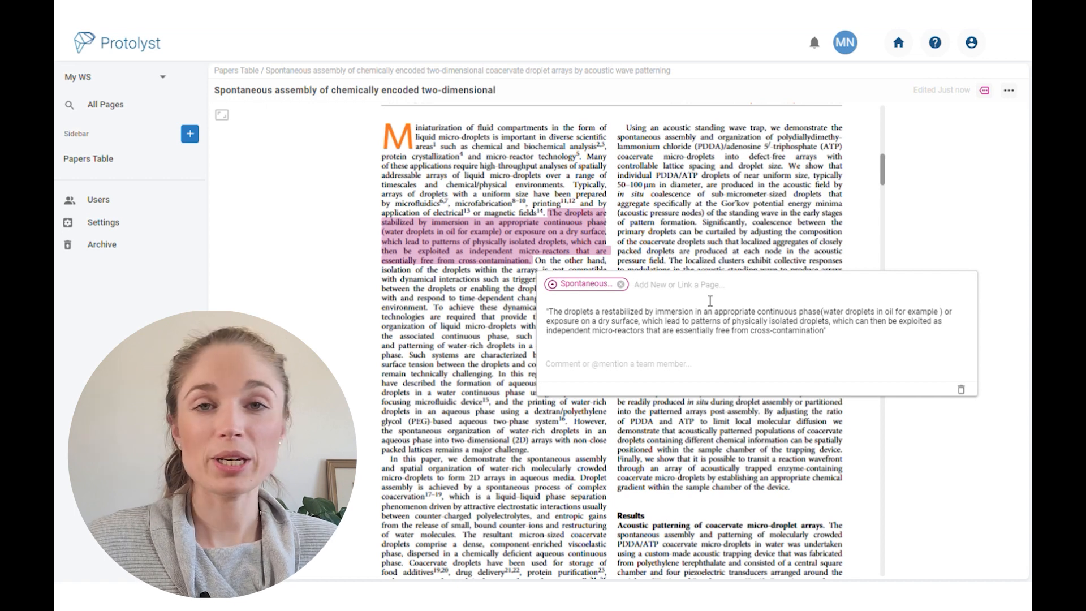
# Create a new page named "coacervates" in the Sidebar and link it to the captured atom
pyautogui.write('coace')
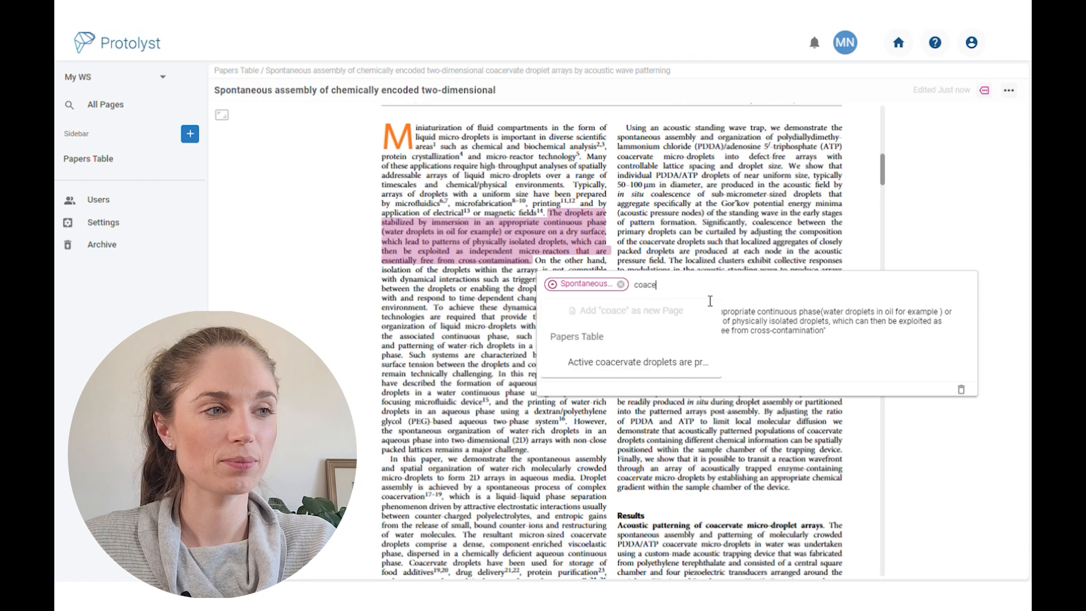
pyautogui.write('rvat')
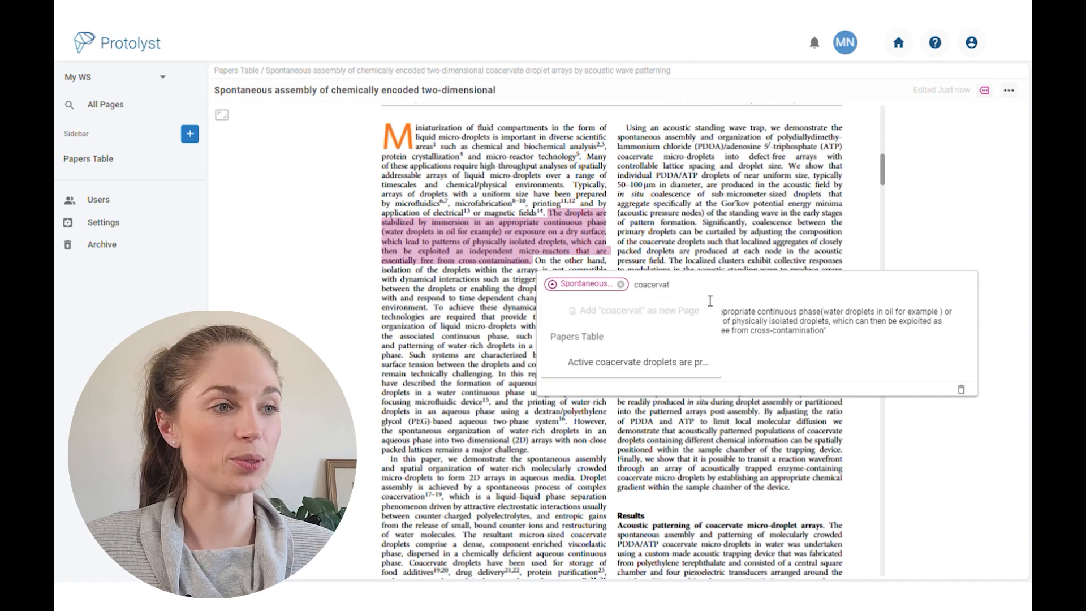
pyautogui.write('es')
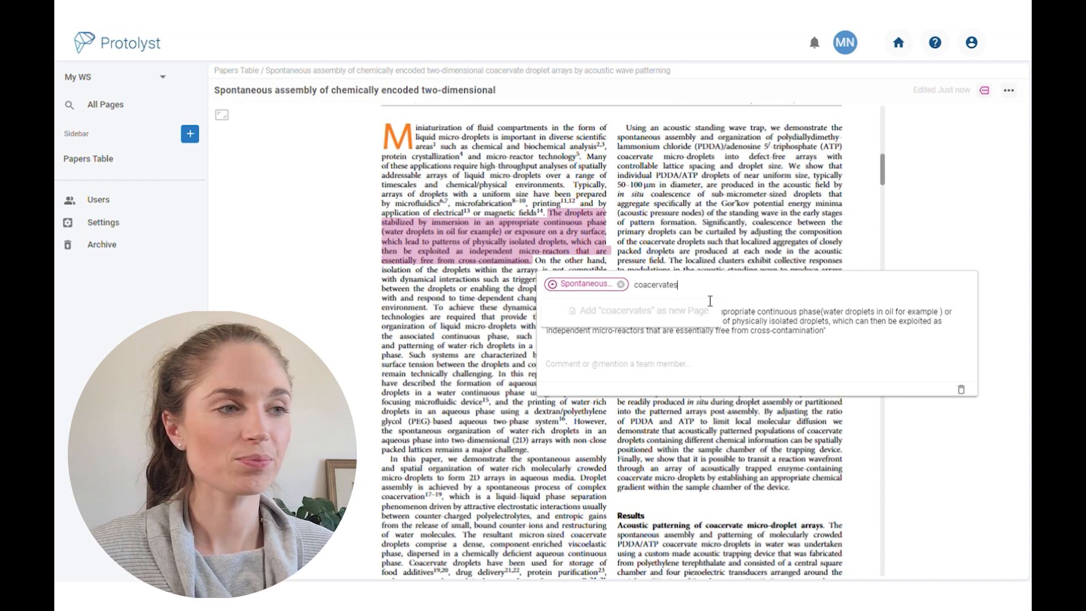
pyautogui.click(676, 315)
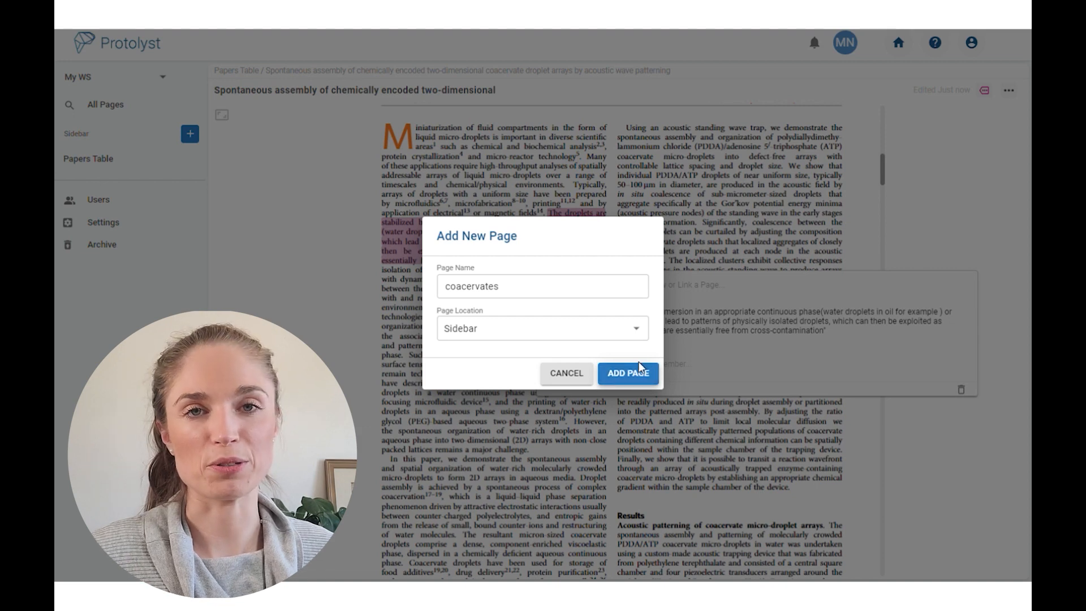
pyautogui.click(629, 378)
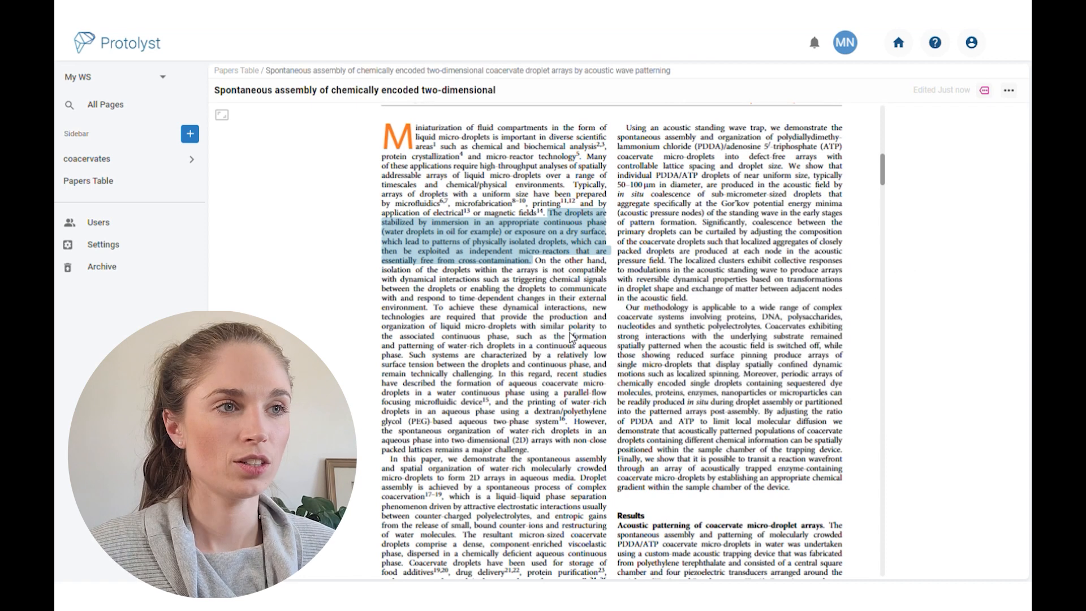
# Review the linked atom in the paper's atom list, in the Papers Table and on the coacervates page
pyautogui.click(984, 90)
pyautogui.click(877, 119)
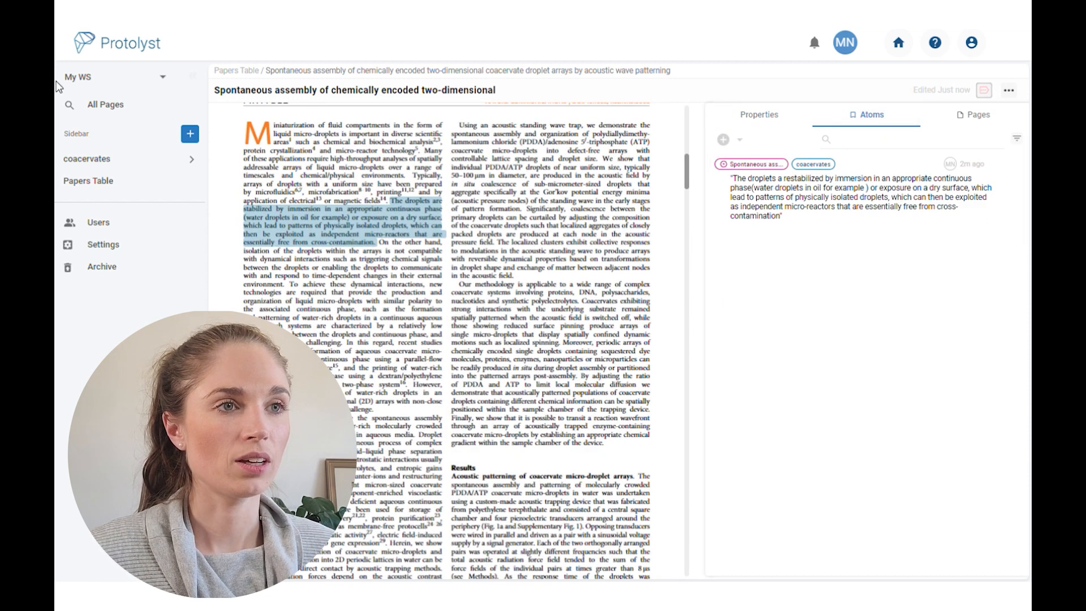
pyautogui.click(246, 76)
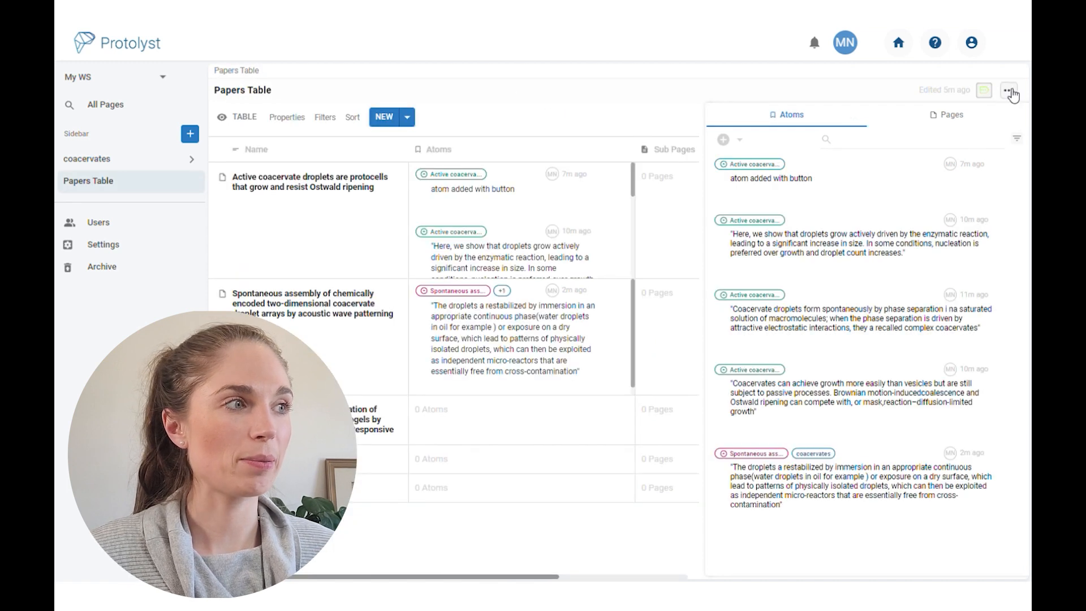
pyautogui.click(985, 90)
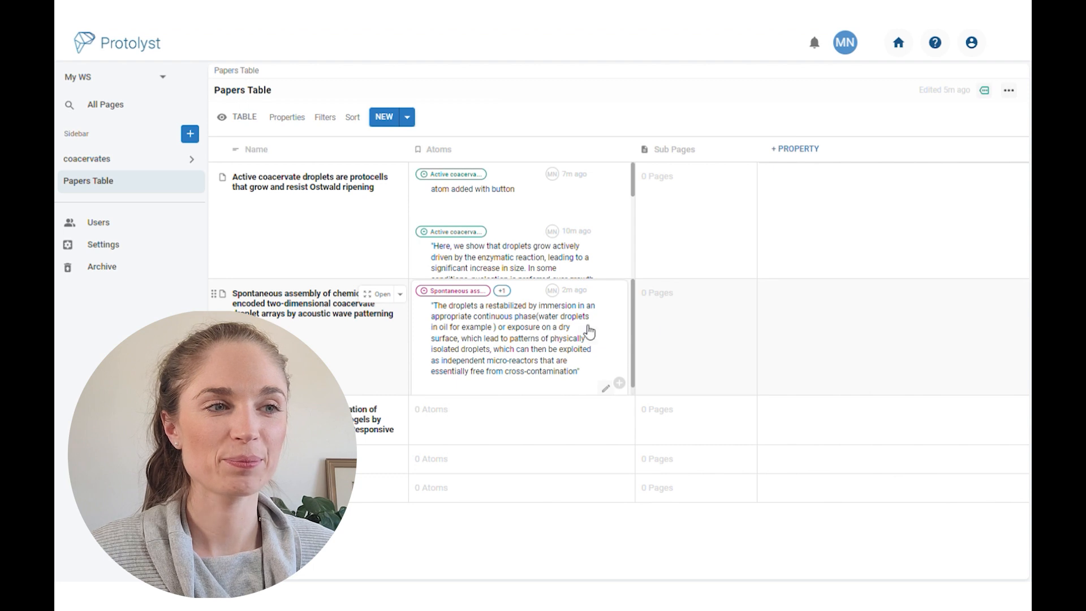
pyautogui.click(106, 158)
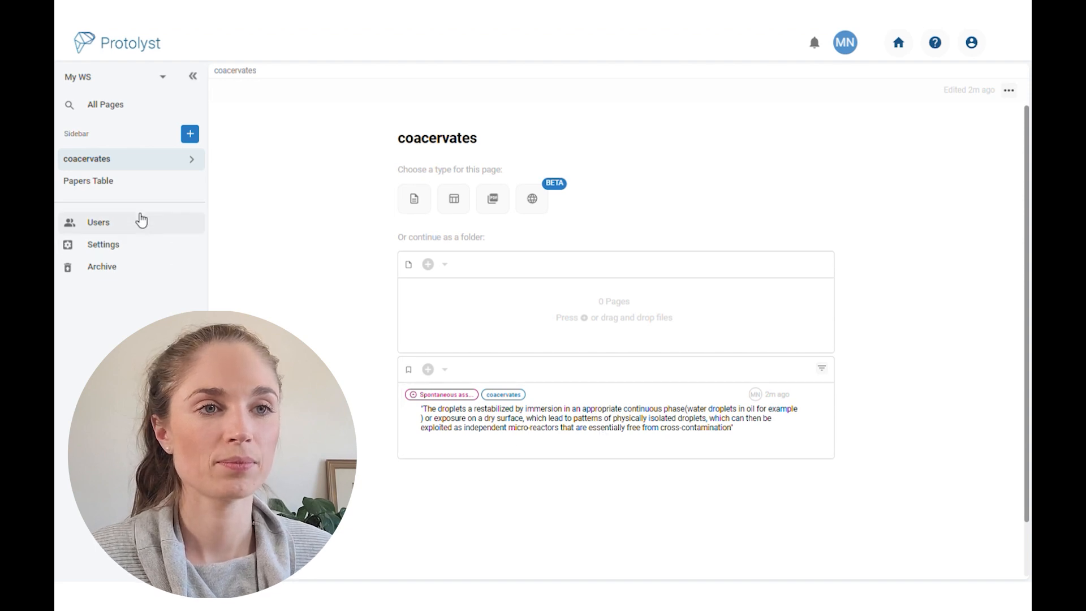
pyautogui.click(112, 180)
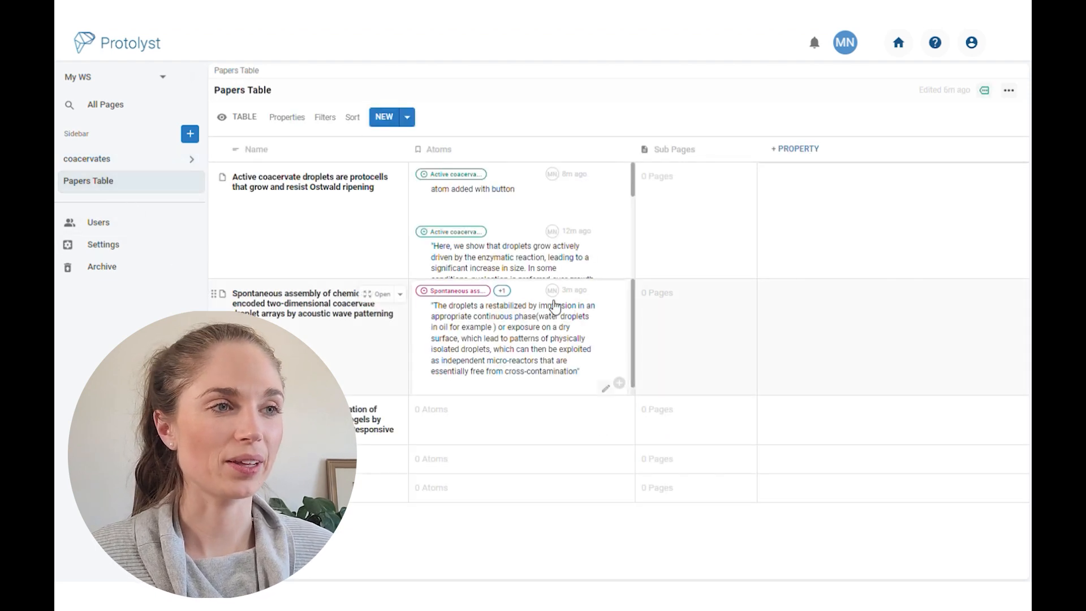
# In the Spontaneous assembly paper, capture as an atom the passage from "Given the propensity for coacervates" to "complexation strength"
pyautogui.click(377, 296)
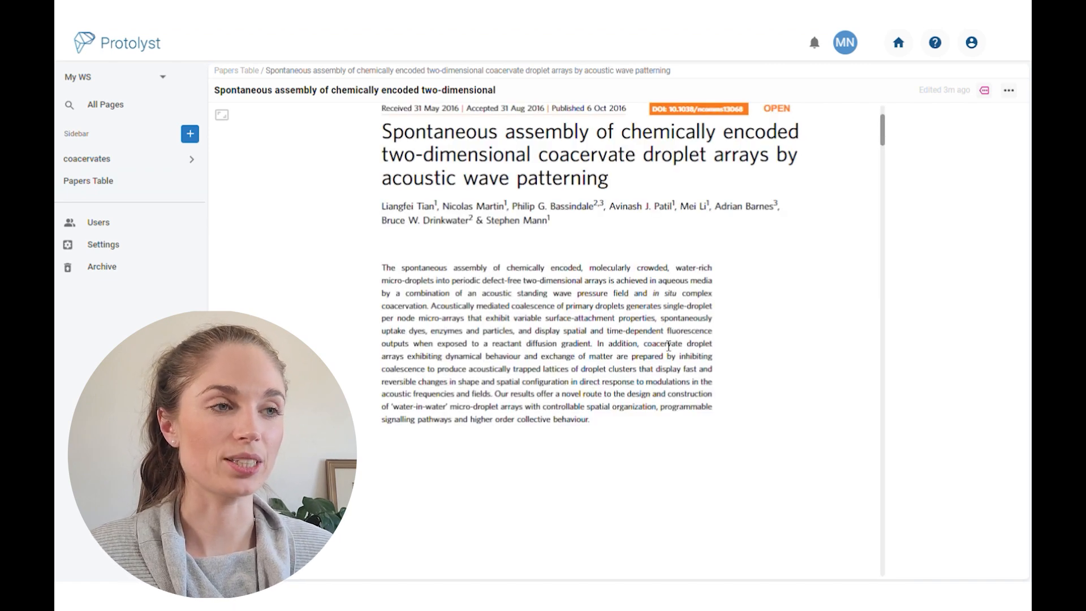
pyautogui.scroll(-15, 603, 381)
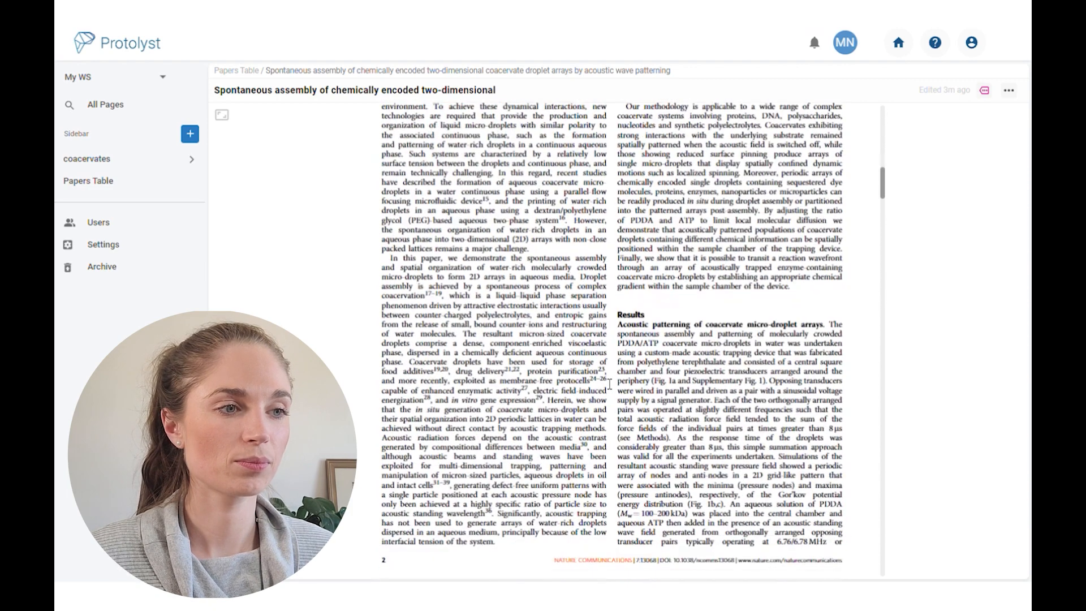
pyautogui.scroll(-10, 610, 384)
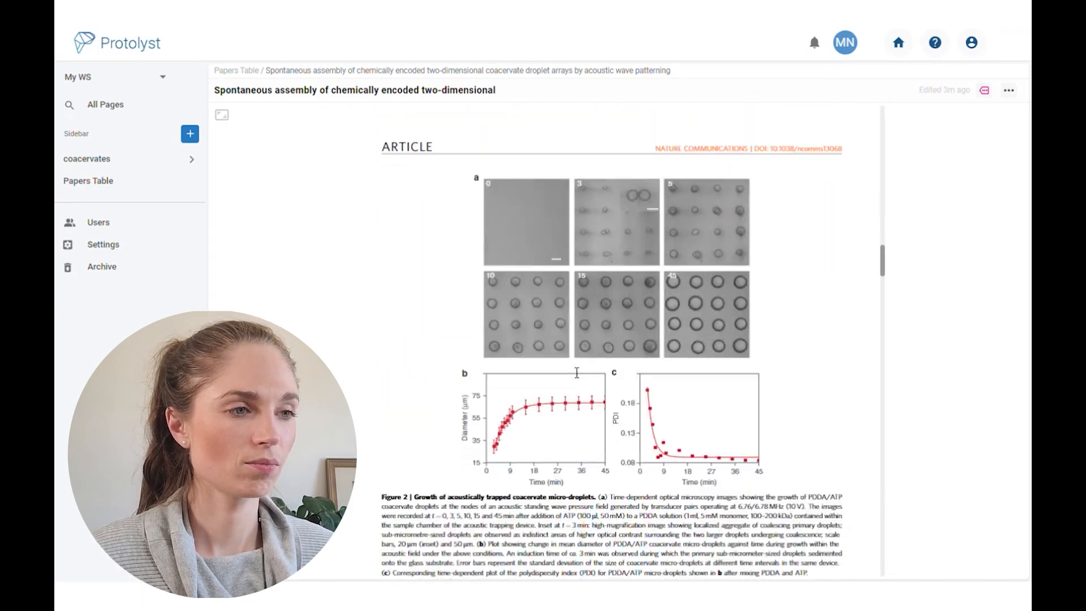
pyautogui.moveTo(623, 305); pyautogui.dragTo(825, 322)
pyautogui.click(730, 284)
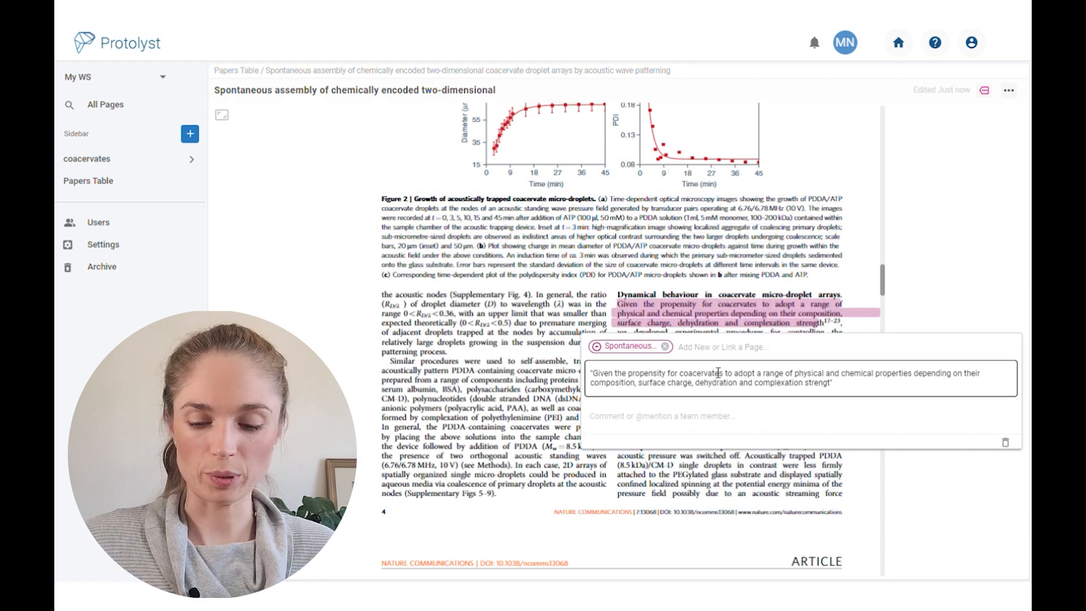
# Link the atom about coacervates' physical and chemical properties to the coacervates page
pyautogui.click(707, 345)
pyautogui.write('coac')
pyautogui.click(657, 425)
pyautogui.click(497, 344)
# Capture as an atom the passage from "Using a similar strategy, changes in composition" to "inhibit single droplet formation"
pyautogui.scroll(-5, 750, 413)
pyautogui.scroll(-3, 748, 411)
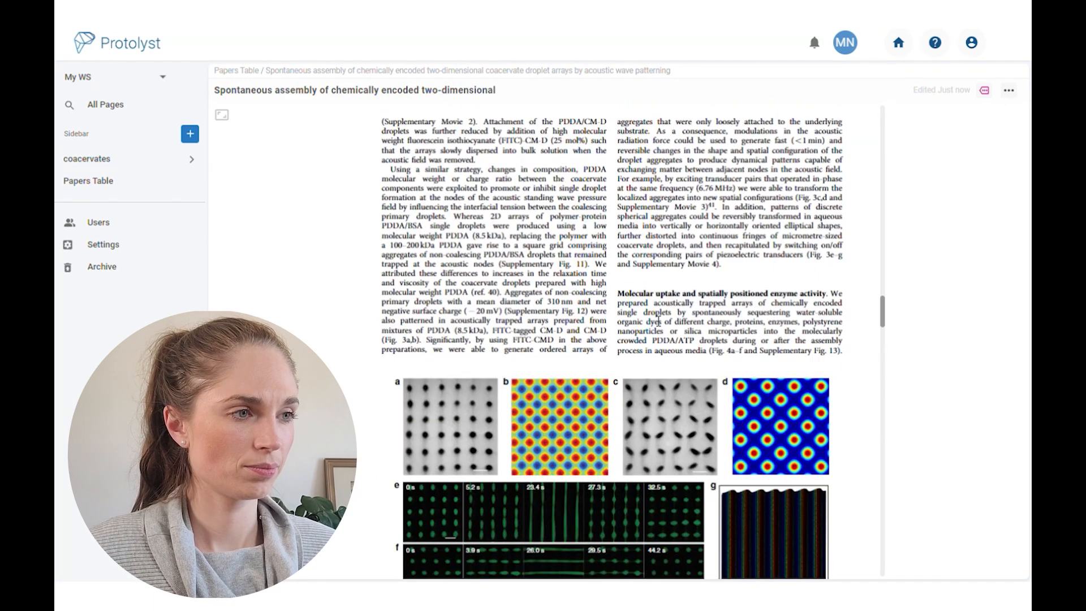
pyautogui.moveTo(391, 170); pyautogui.dragTo(416, 198)
pyautogui.click(541, 154)
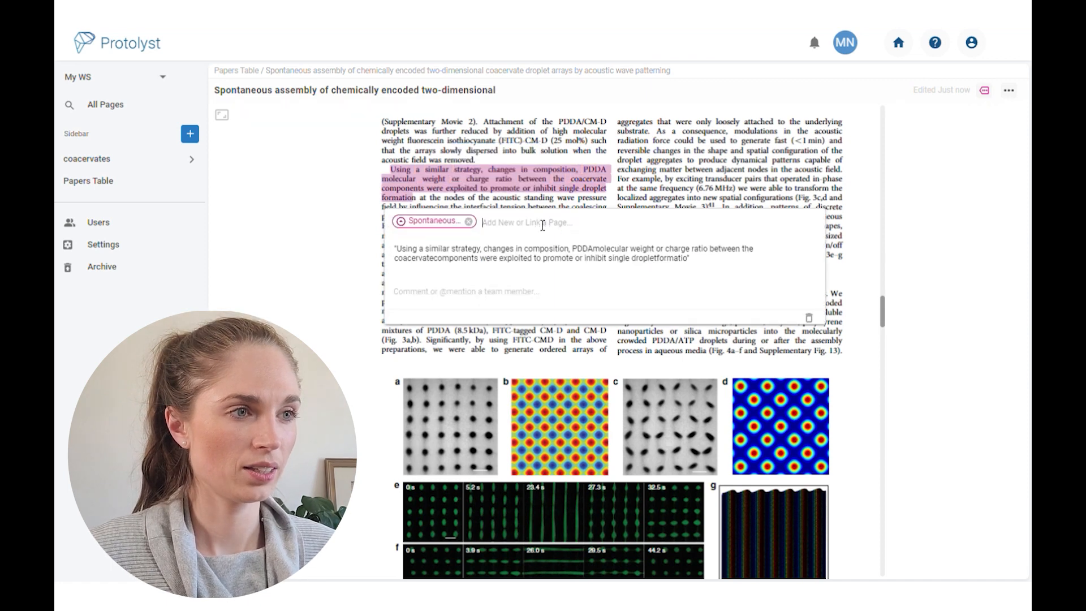
# Link the atom about single droplet formation to the coacervates page and to a new Sidebar page named "droplet behaviour"
pyautogui.click(539, 228)
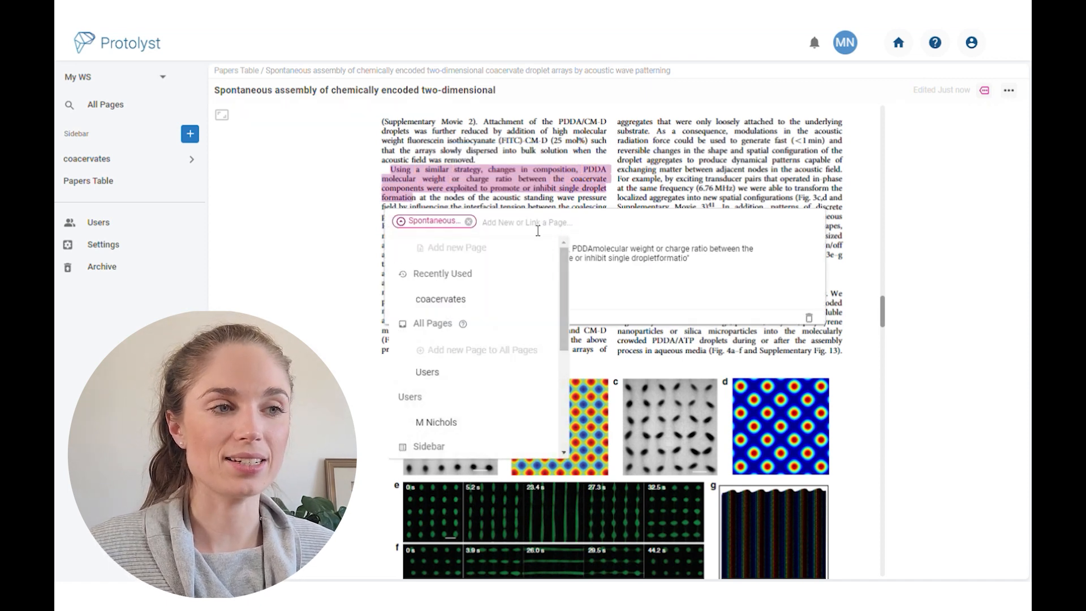
pyautogui.click(474, 301)
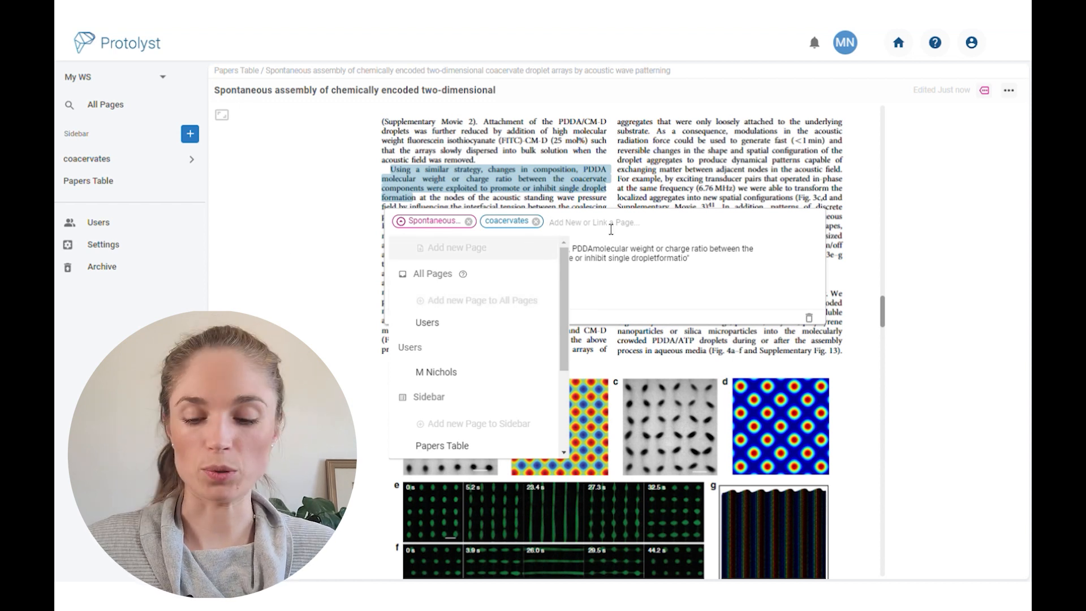
pyautogui.write('drople')
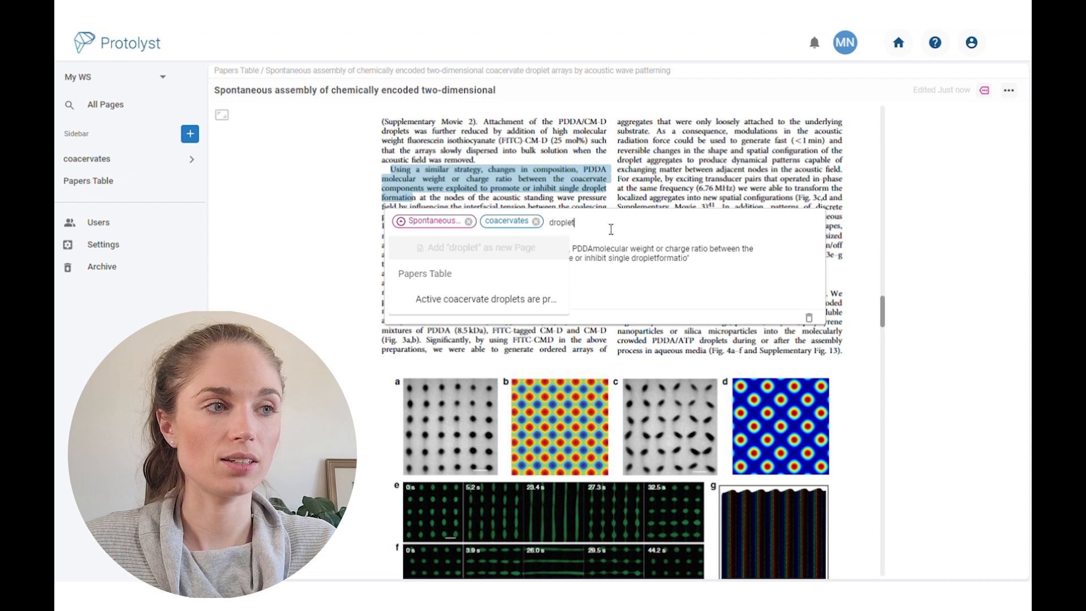
pyautogui.write('t ')
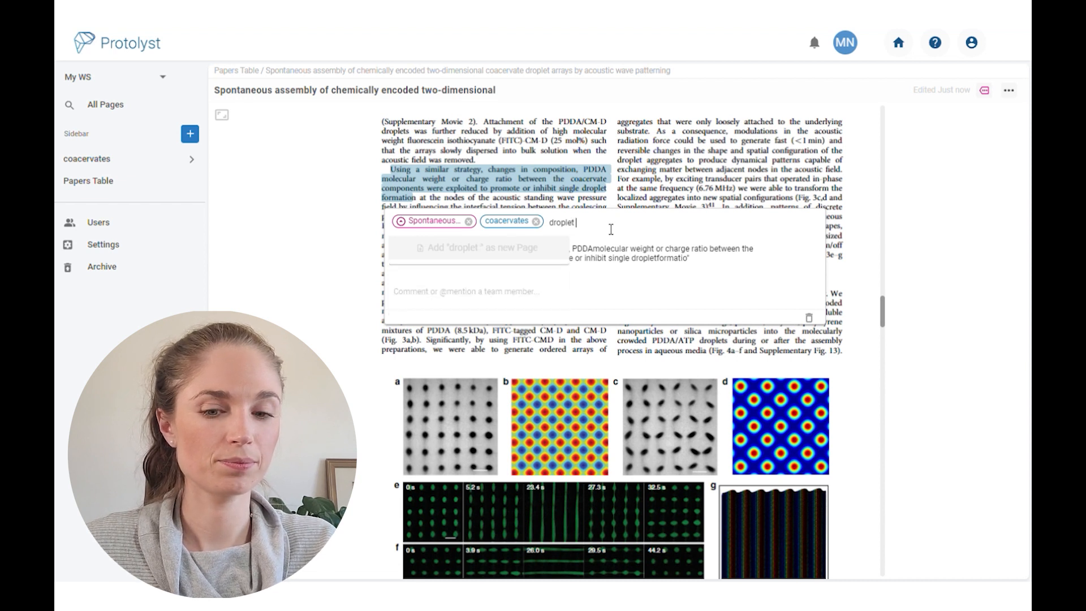
pyautogui.write('behav')
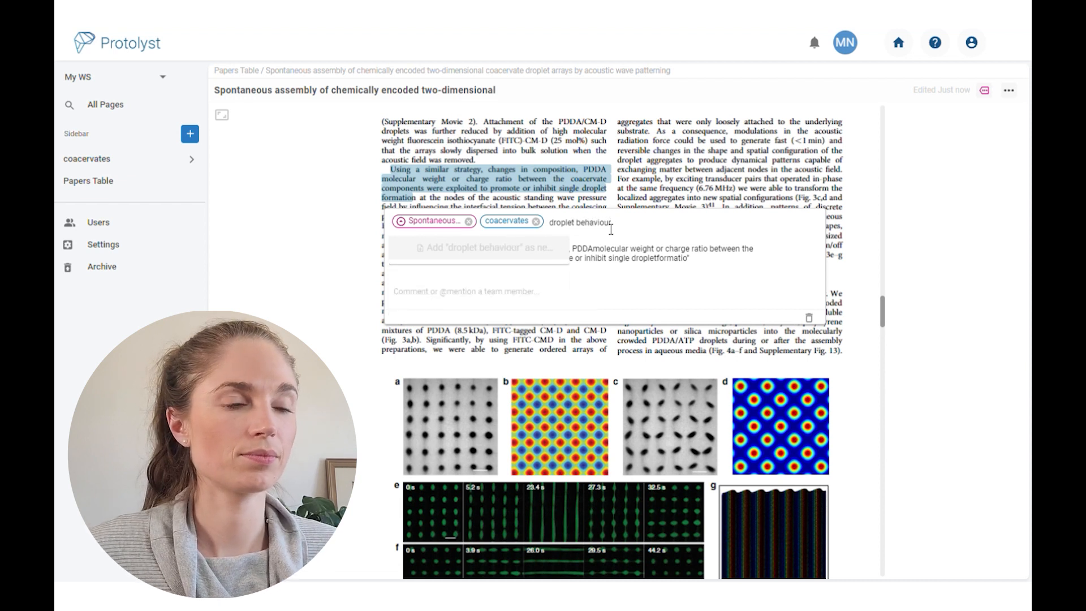
pyautogui.write('iour')
pyautogui.click(502, 248)
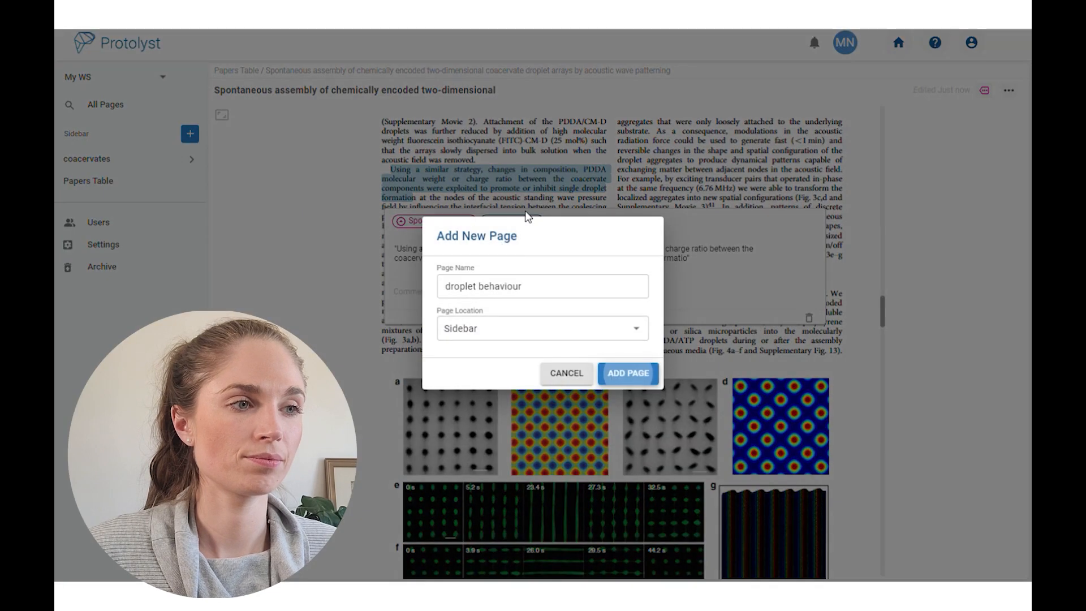
pyautogui.click(622, 378)
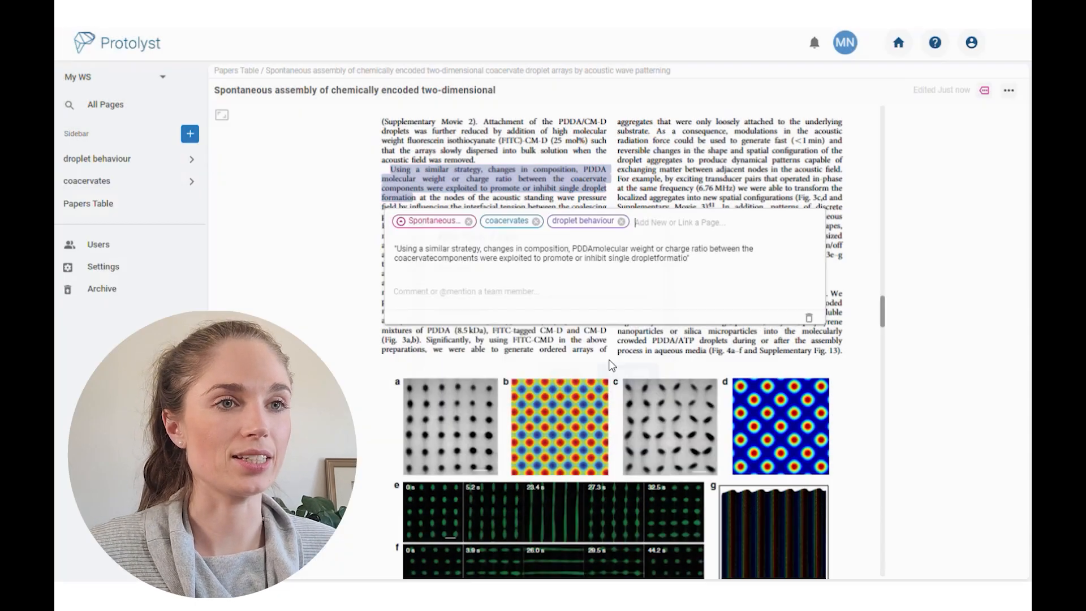
pyautogui.click(334, 293)
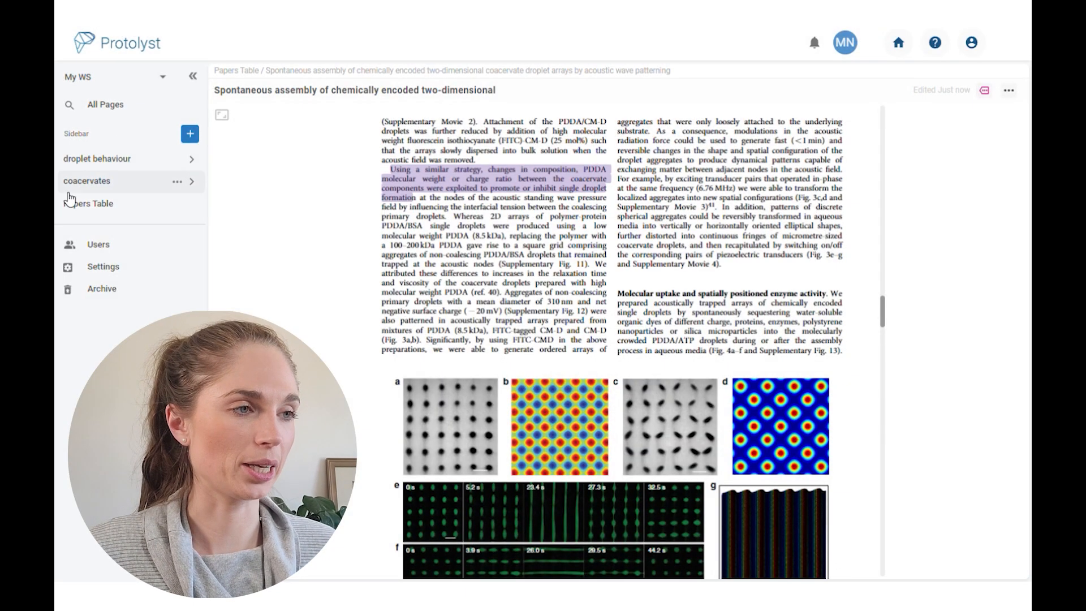
# Capture as an atom the passage from "Based on the capability of the acoustically trapped coacervate" to "(100–200 kDa) and ATP"
pyautogui.scroll(-3, 579, 272)
pyautogui.scroll(-15, 579, 272)
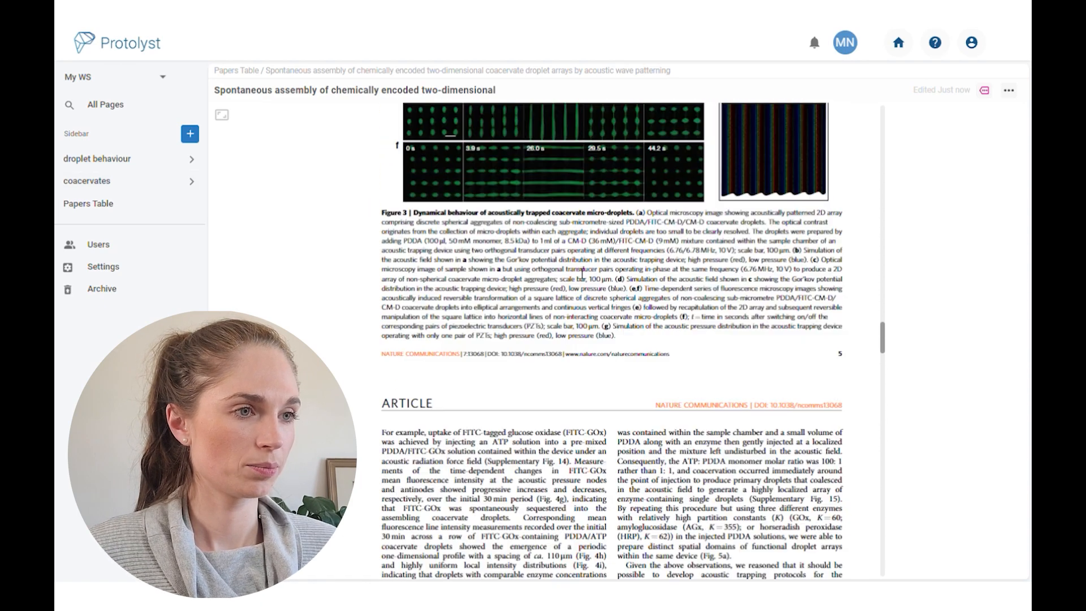
pyautogui.scroll(5, 583, 245)
pyautogui.scroll(-10, 583, 245)
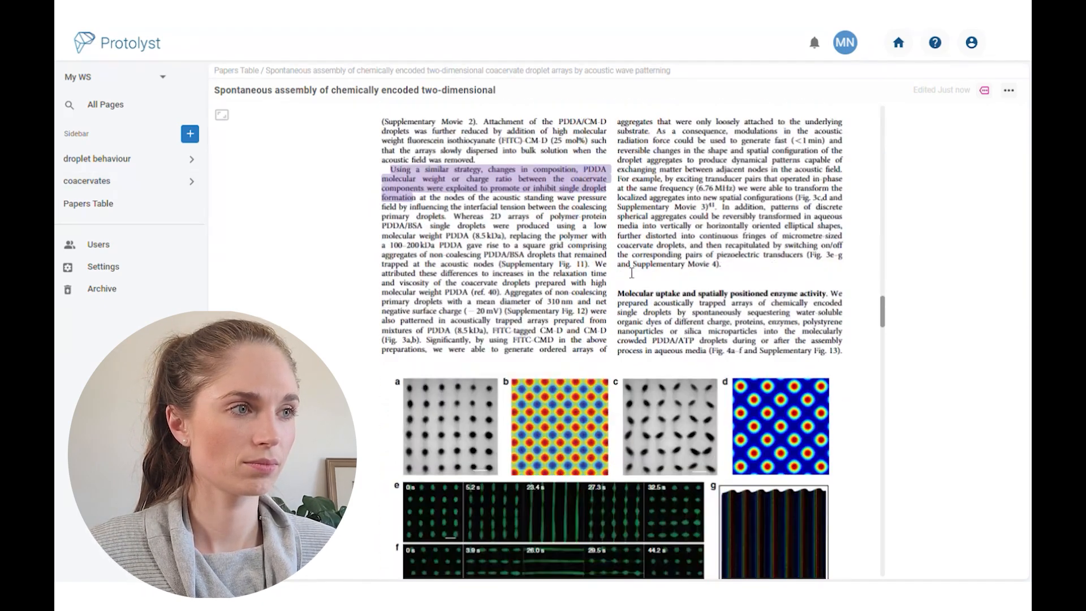
pyautogui.scroll(8, 632, 273)
pyautogui.scroll(-5, 632, 274)
pyautogui.scroll(-8, 632, 274)
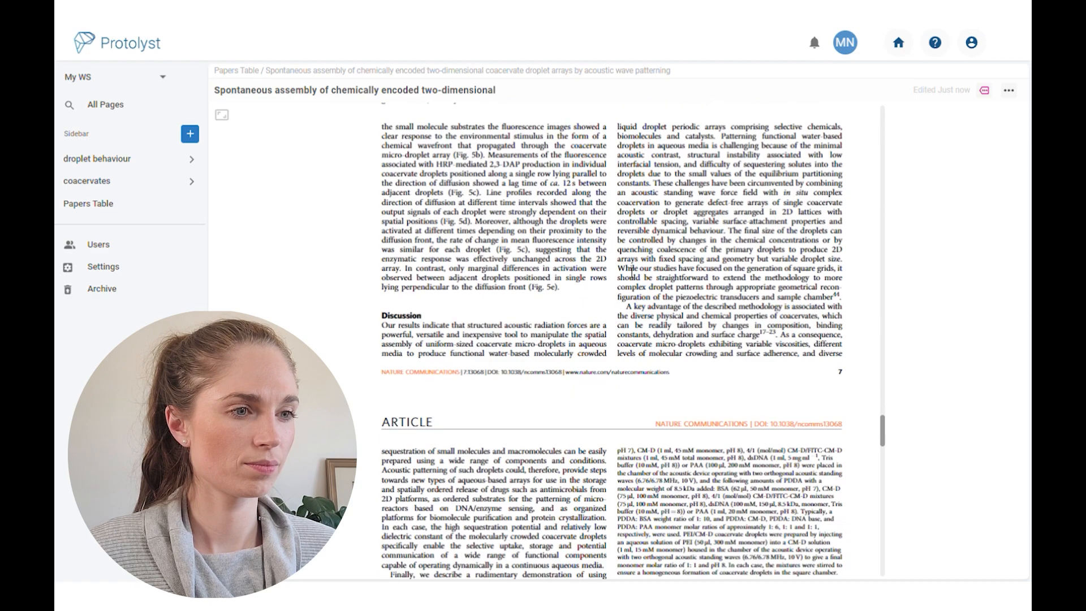
pyautogui.scroll(20, 611, 266)
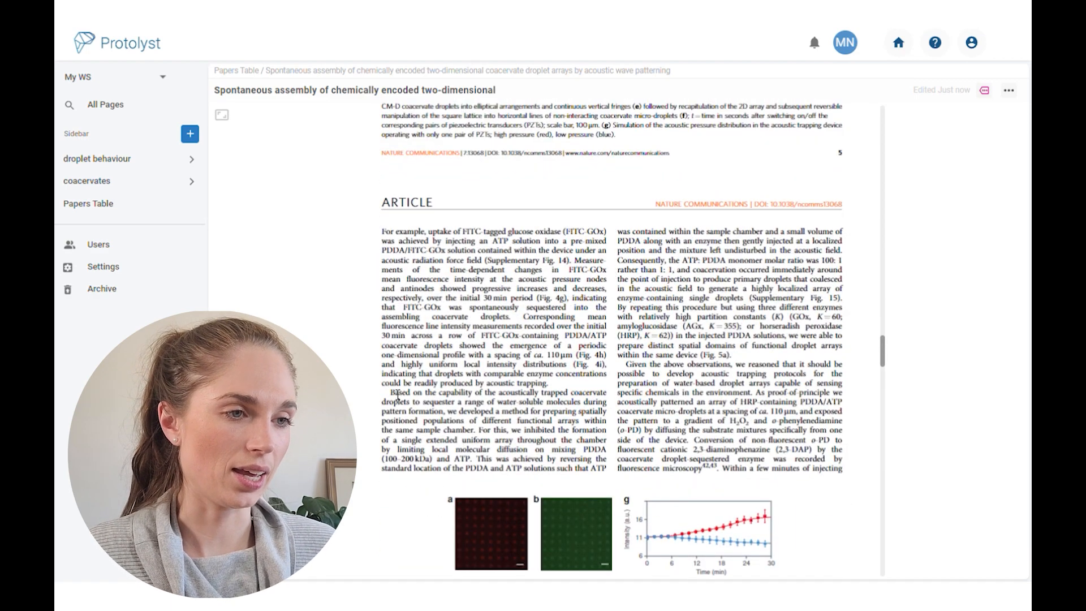
pyautogui.moveTo(391, 395); pyautogui.dragTo(471, 467)
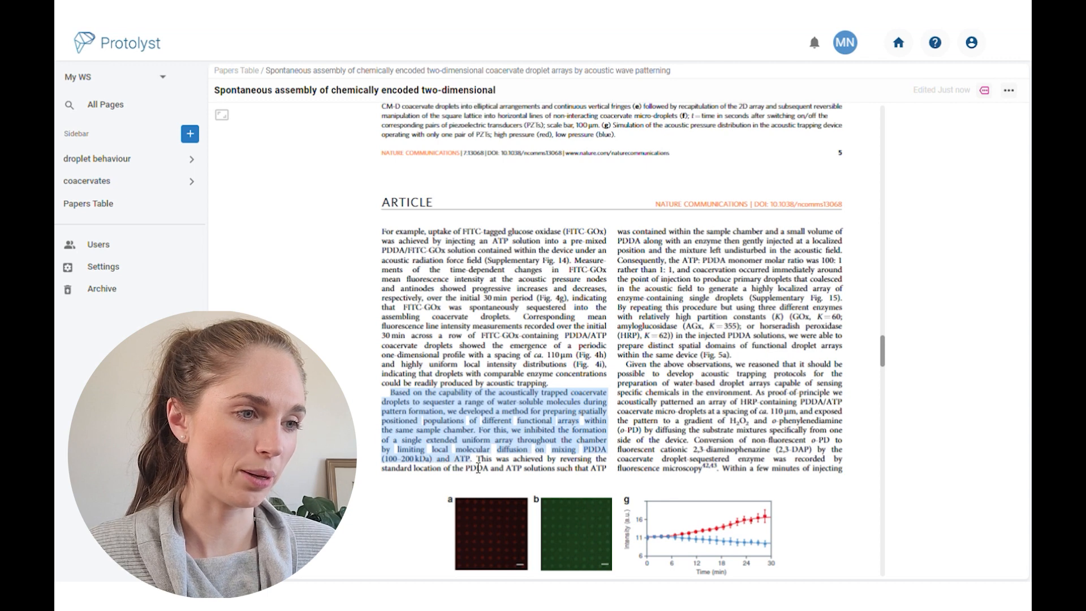
pyautogui.click(497, 375)
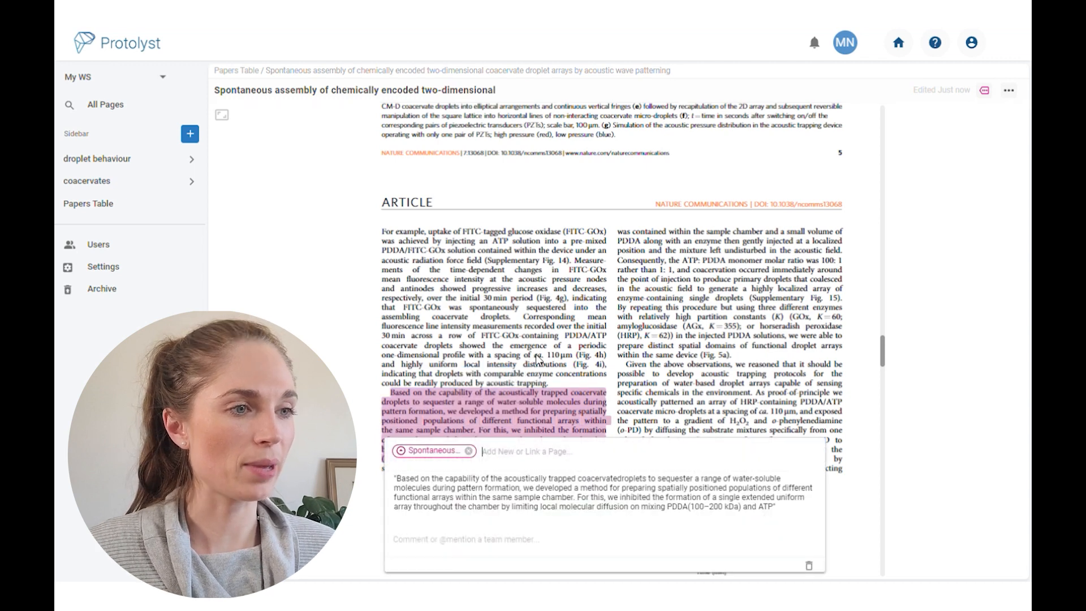
# Create a new Sidebar page named "method" and link the atom about preparing functional arrays to it
pyautogui.click(632, 456)
pyautogui.write('method')
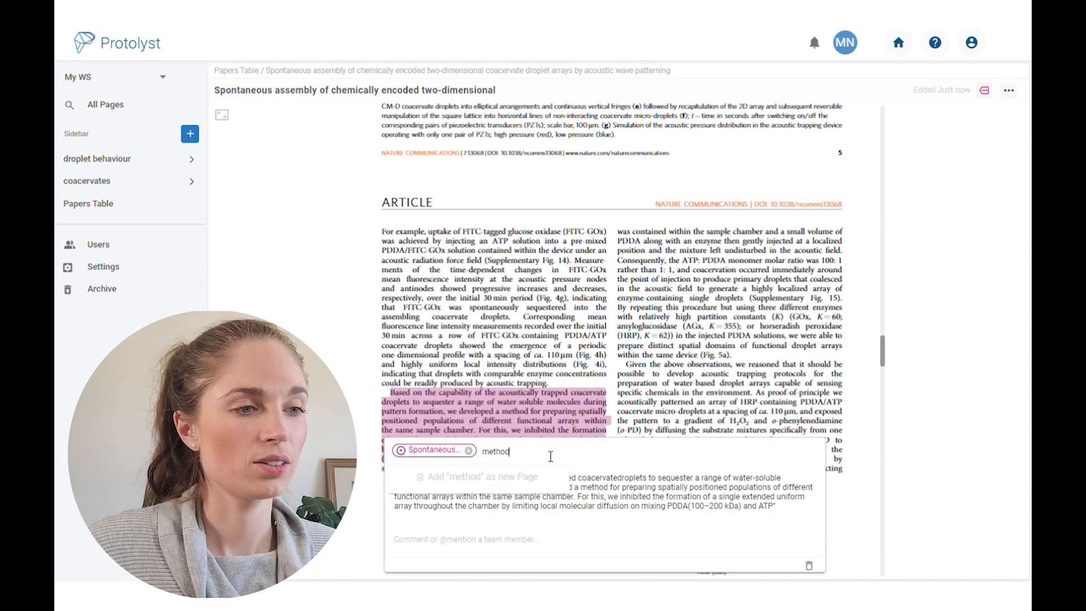
pyautogui.click(513, 480)
pyautogui.click(630, 374)
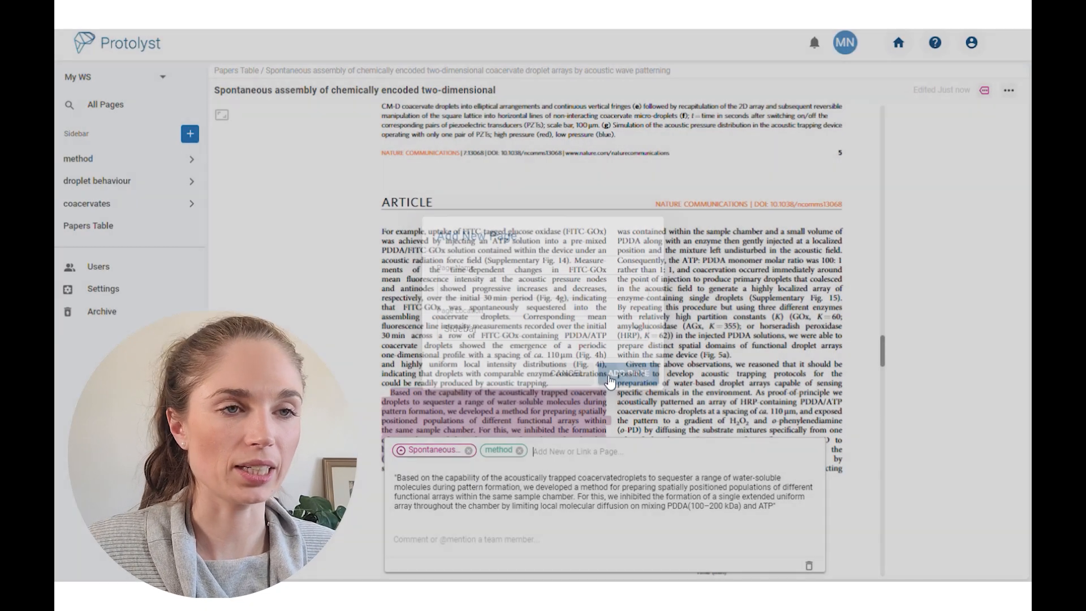
# Before the Methods section, capture as an atom the passage from "under water within the same device" to "inter-droplet edge distance to control"
pyautogui.scroll(-10, 640, 357)
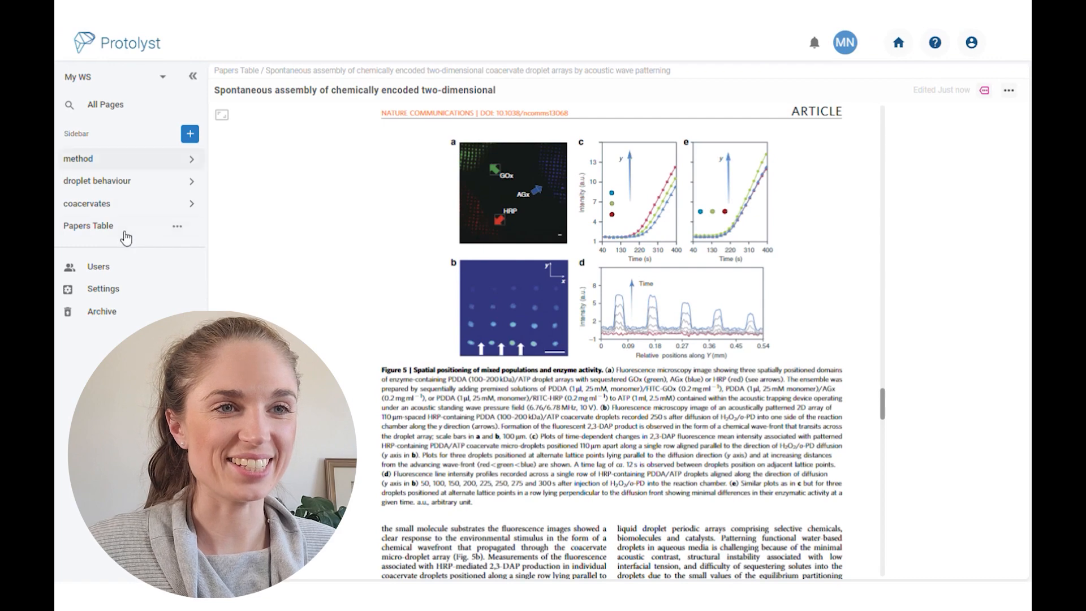
pyautogui.scroll(-5, 660, 424)
pyautogui.scroll(-4, 659, 424)
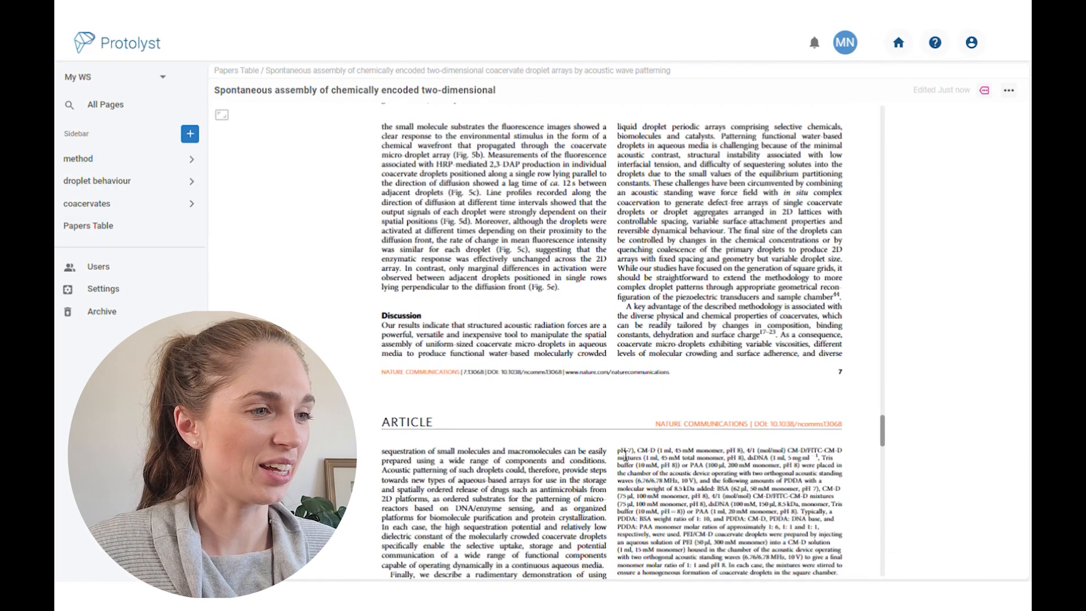
pyautogui.scroll(-2, 517, 451)
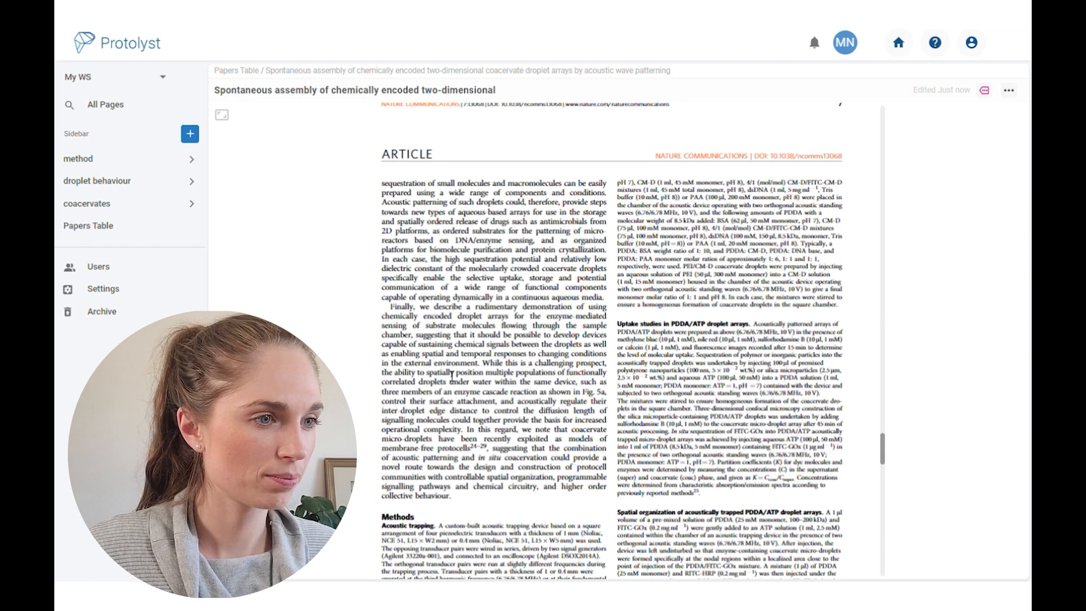
pyautogui.moveTo(452, 387); pyautogui.dragTo(529, 416)
pyautogui.click(509, 364)
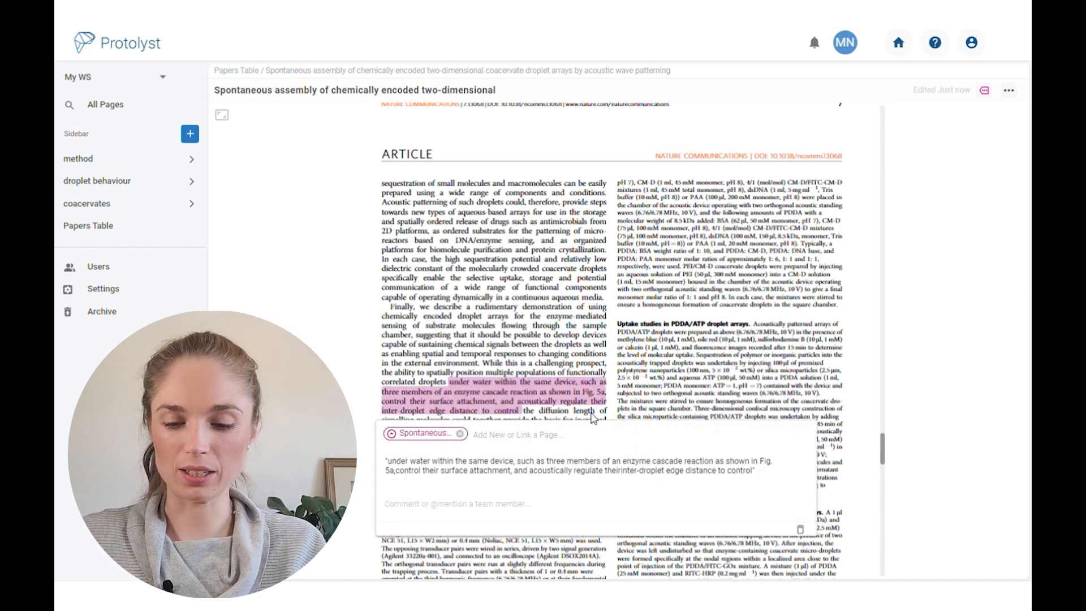
# Create a new Sidebar page named "key result" and link the atom about the enzyme cascade reaction to it
pyautogui.write('key restul')
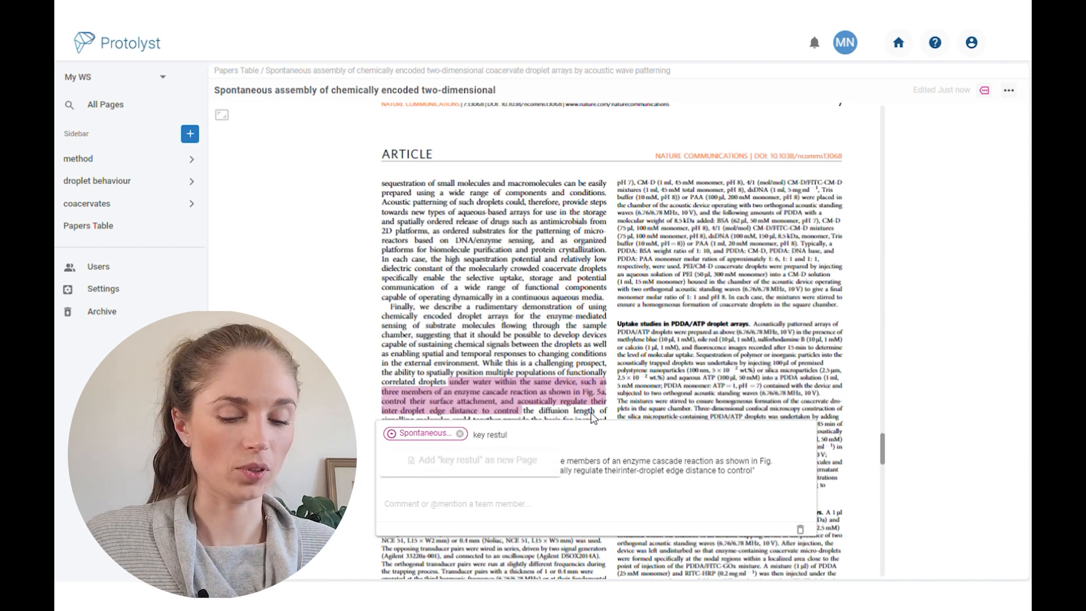
pyautogui.press('BackSpace')
pyautogui.press('BackSpace')
pyautogui.press('BackSpace')
pyautogui.write('ult')
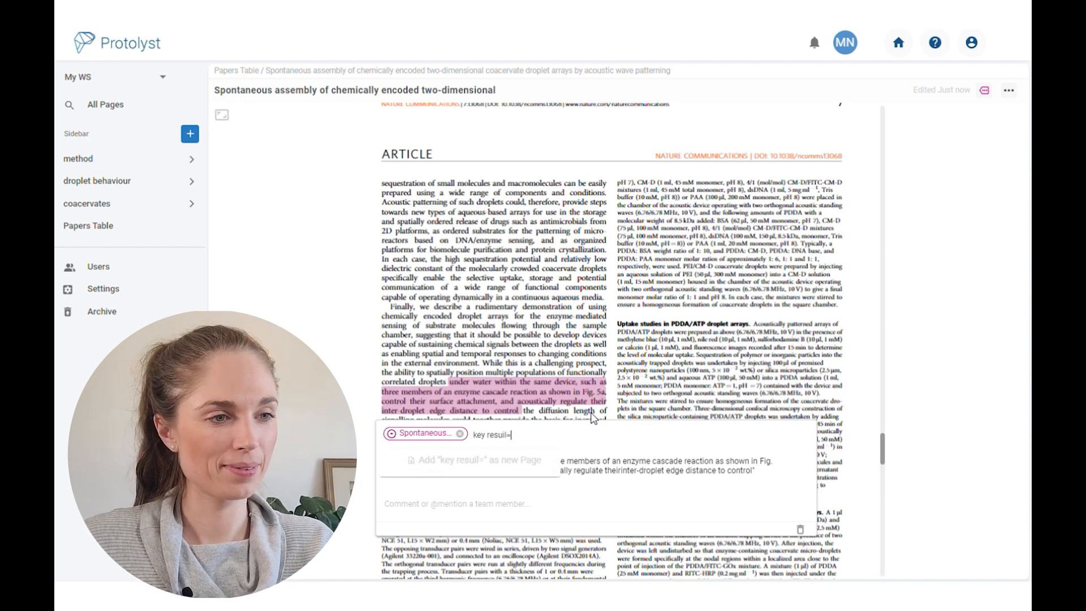
pyautogui.press('BackSpace')
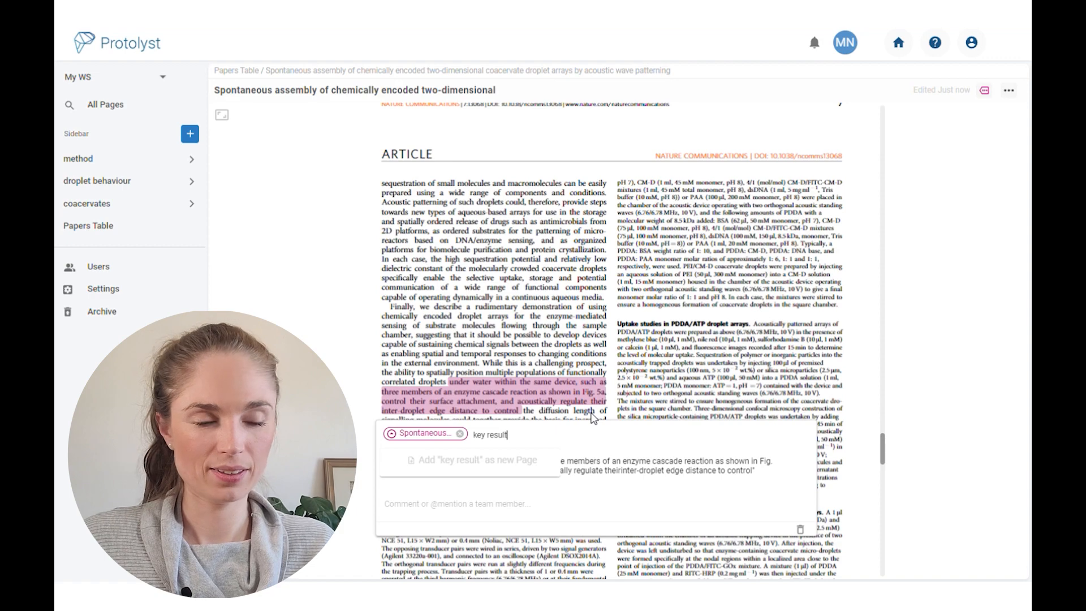
pyautogui.click(478, 460)
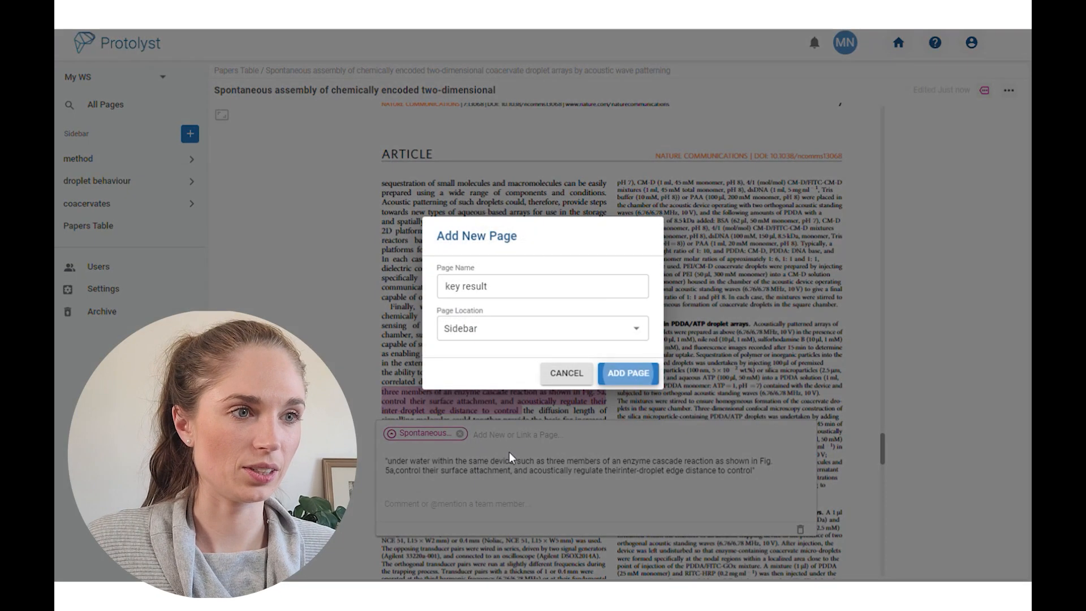
pyautogui.click(629, 374)
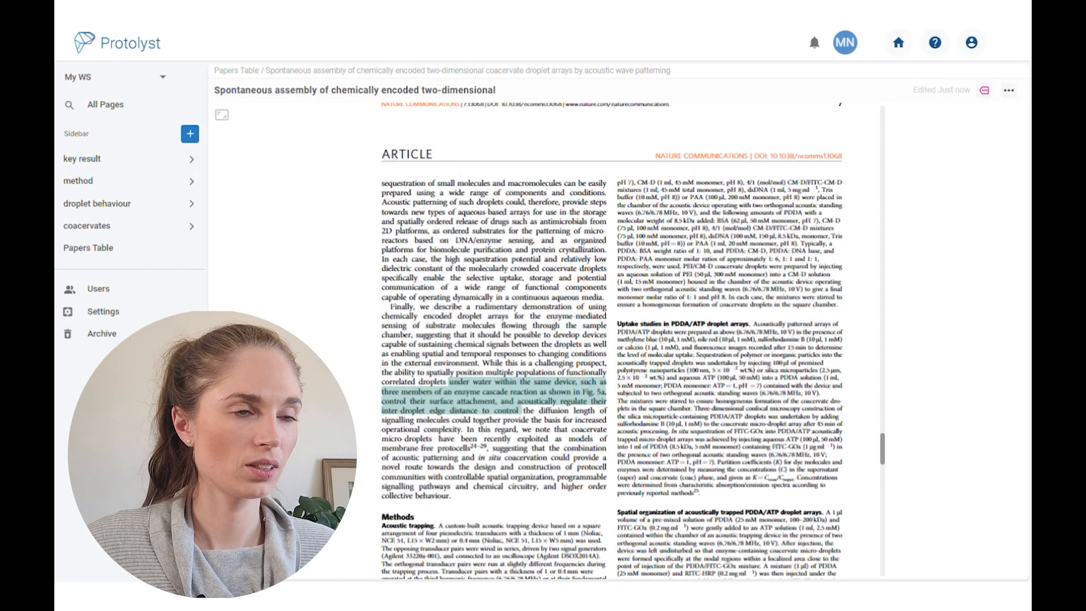
# Widen the Atoms column in the Papers Table and review the Spontaneous assembly paper's atoms with their linked pages
pyautogui.click(232, 71)
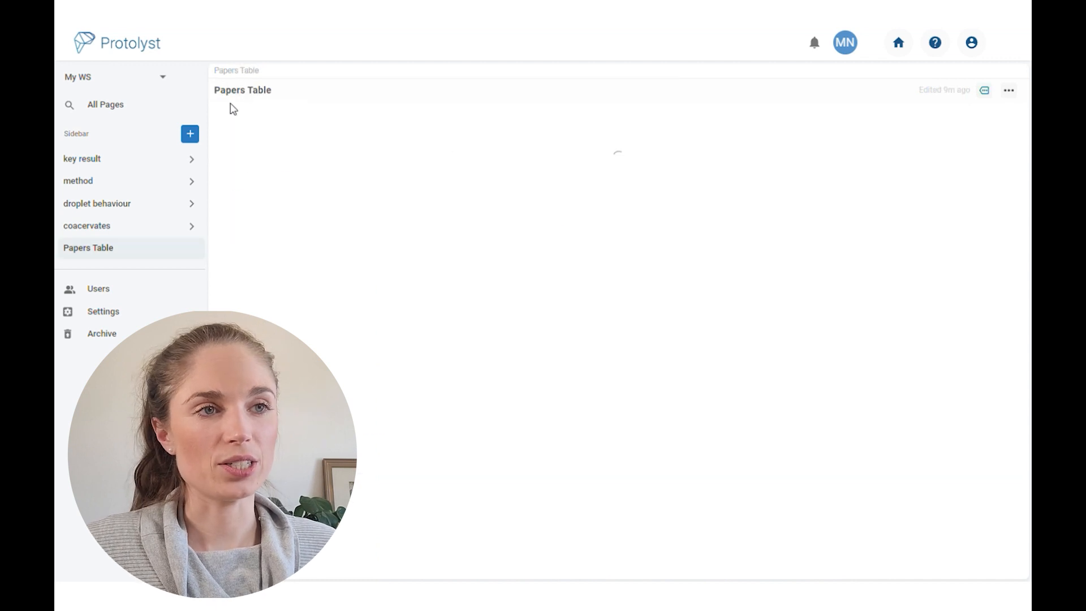
pyautogui.scroll(-5, 581, 332)
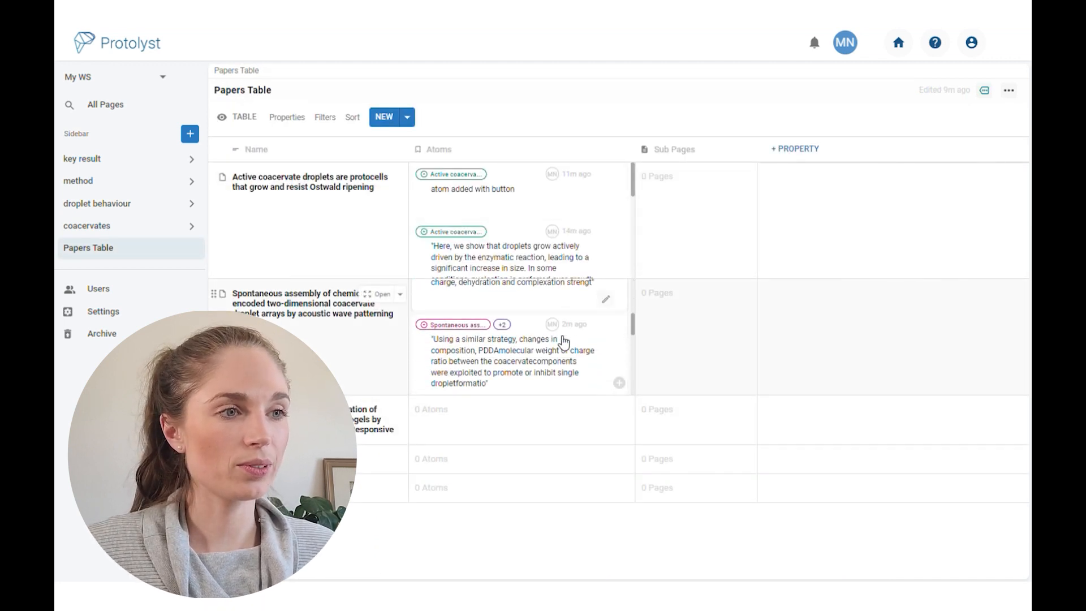
pyautogui.moveTo(635, 150); pyautogui.dragTo(751, 152)
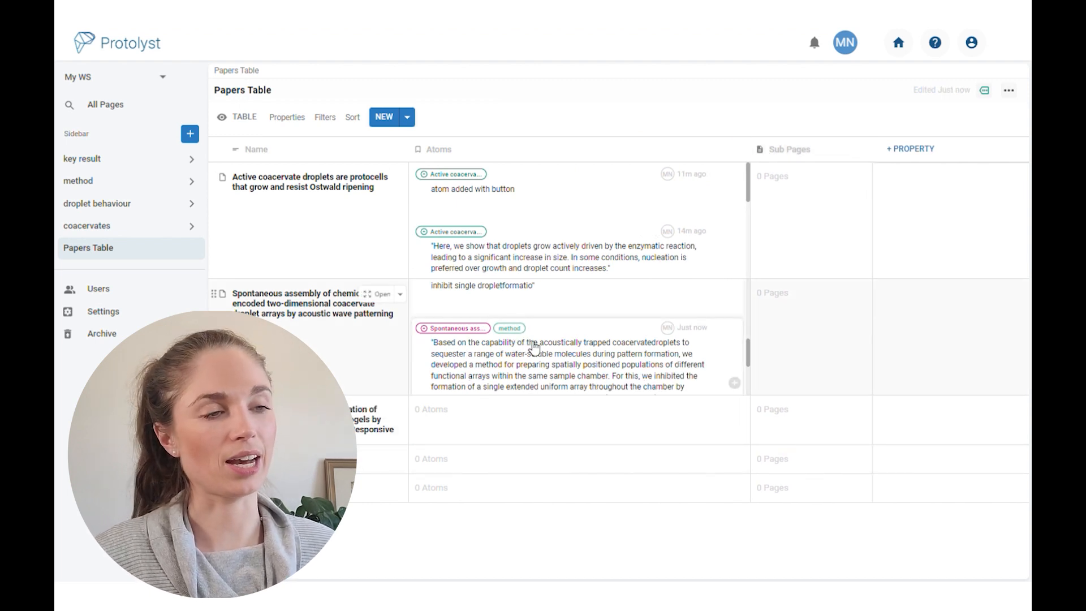
pyautogui.scroll(2, 534, 346)
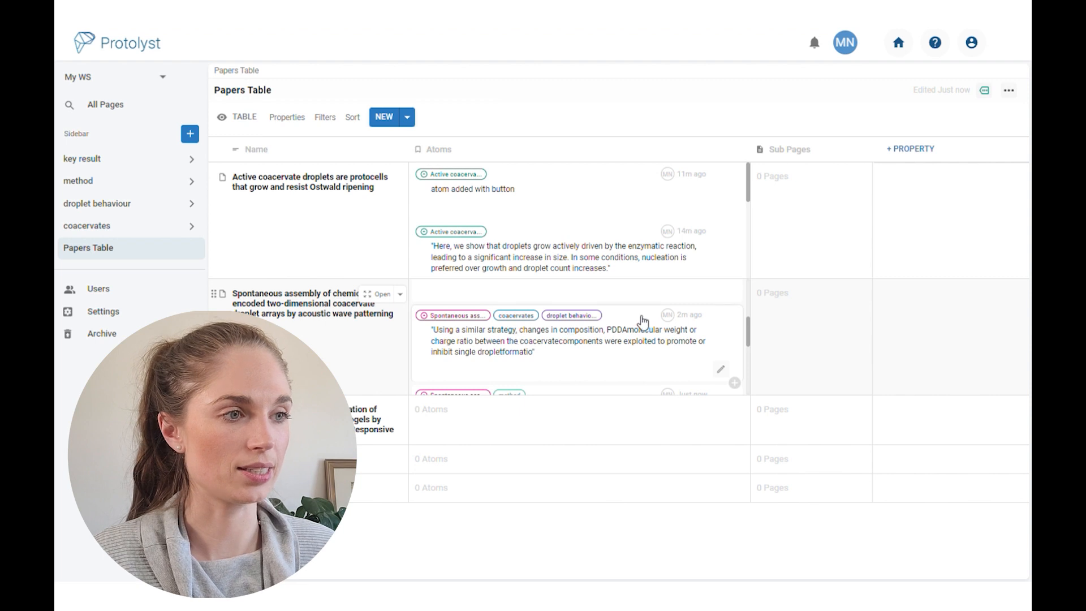
pyautogui.scroll(2, 621, 354)
pyautogui.scroll(-2, 611, 371)
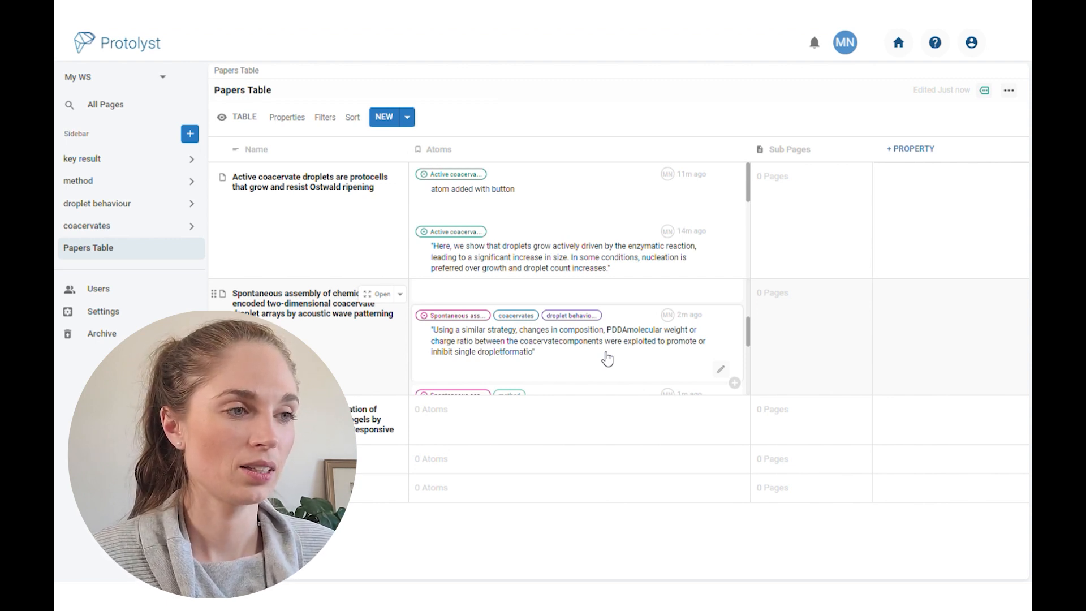
# Open the "Using a similar strategy" atom from the Papers Table and correct the end of its quoted text to "droplet formation"
pyautogui.click(607, 359)
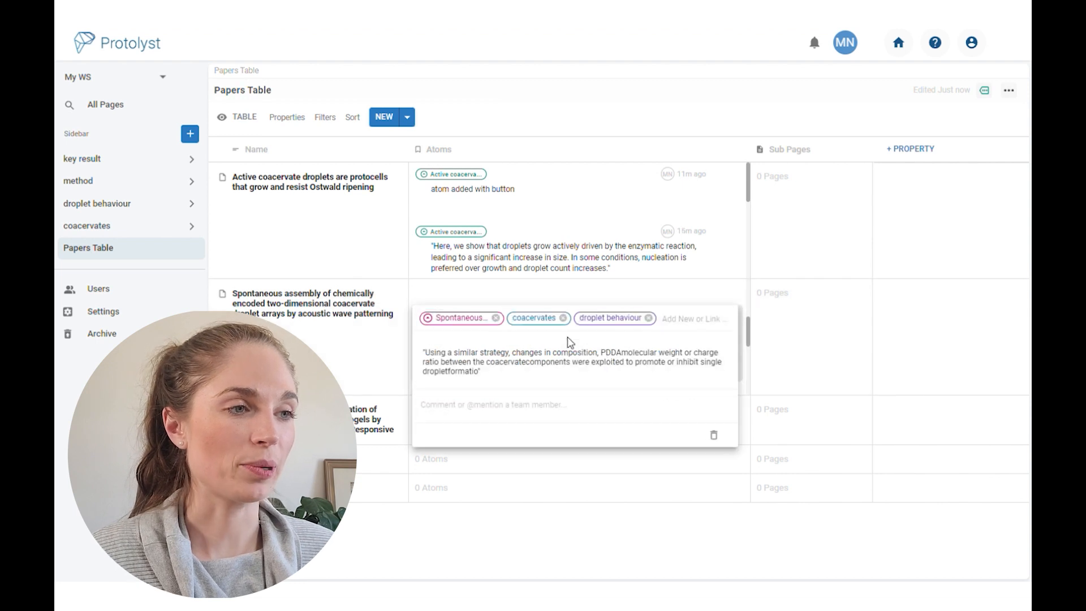
pyautogui.click(685, 325)
pyautogui.click(676, 408)
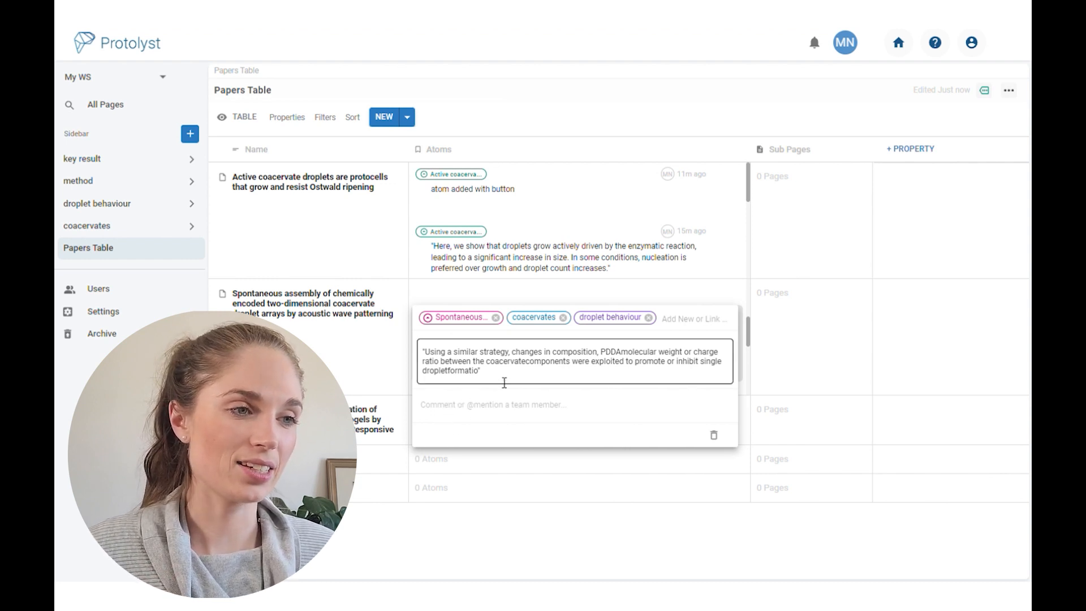
pyautogui.click(453, 376)
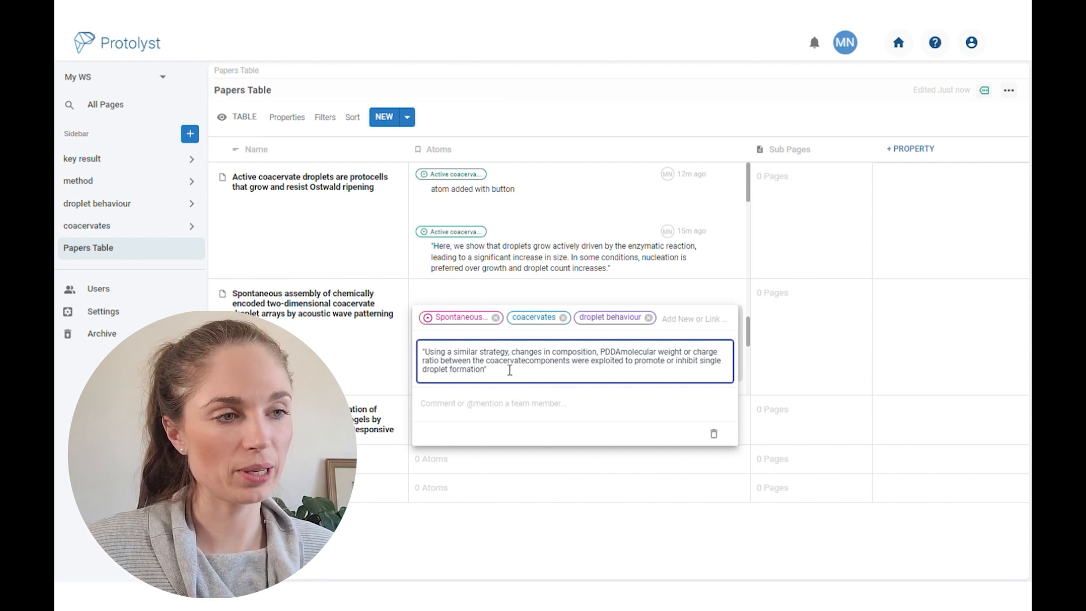
# Add the line "further info" below the atom's quote and delete its opening words "Using a similar strategy, changes in composition,"
pyautogui.press('Return')
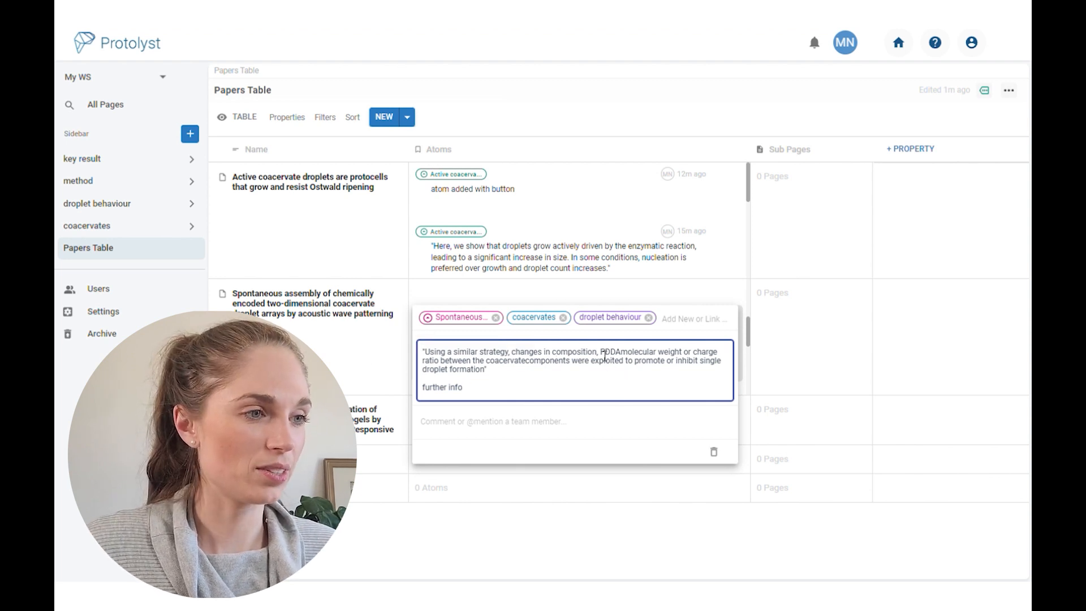
pyautogui.moveTo(602, 357); pyautogui.dragTo(422, 353)
pyautogui.press('BackSpace')
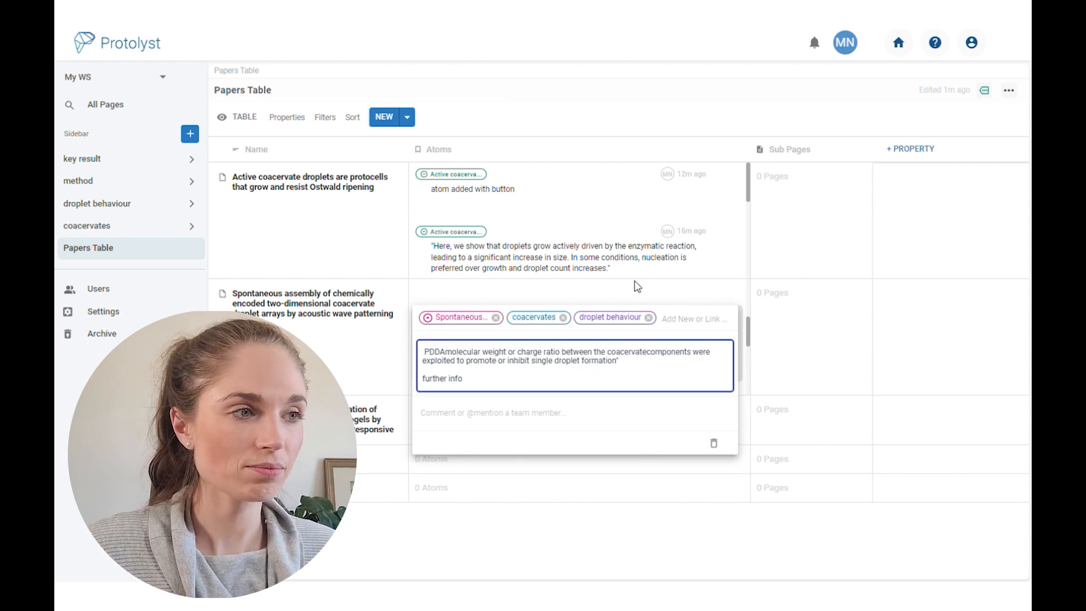
# Link the atom starting "Here, we show that droplets grow actively" in the Papers Table to the "key result" page
pyautogui.click(673, 278)
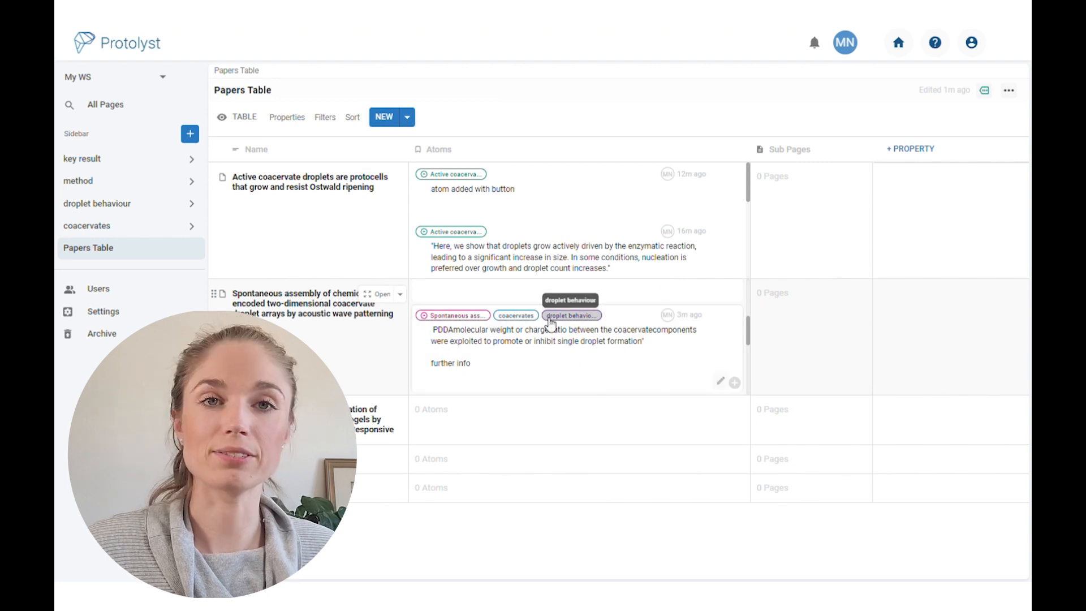
pyautogui.click(579, 250)
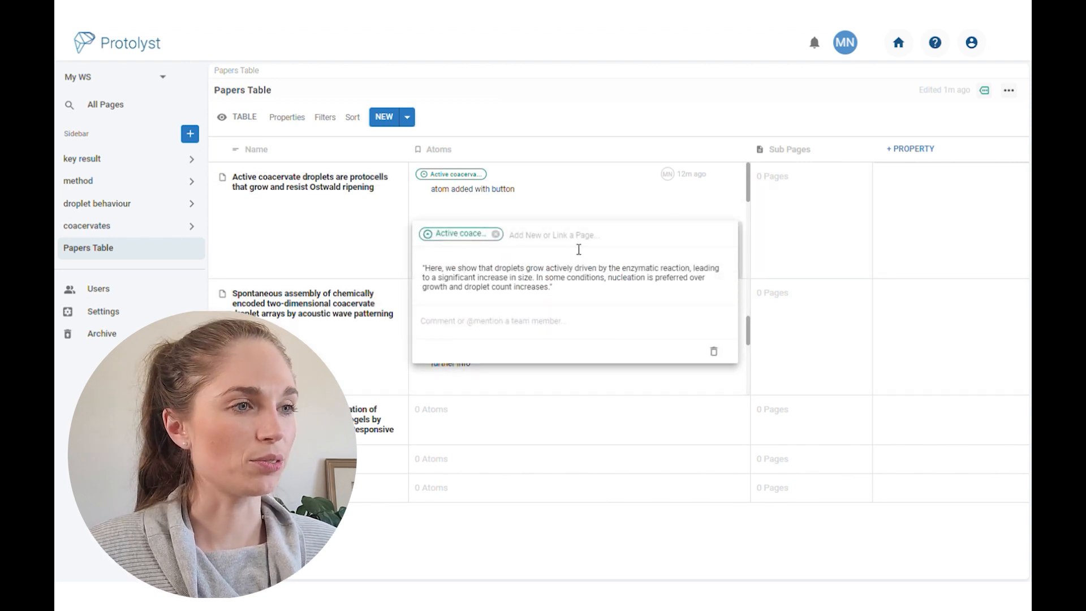
pyautogui.click(575, 235)
pyautogui.click(485, 310)
pyautogui.click(597, 185)
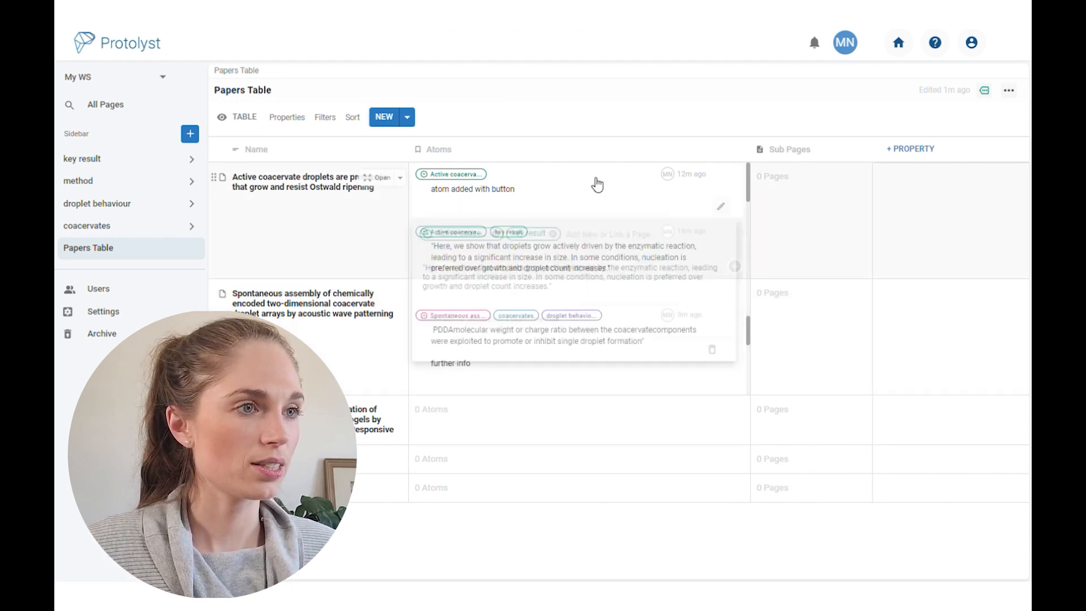
# Link the "atom added with button" atom of the Active coacervate droplets paper to the "method" page
pyautogui.click(601, 182)
pyautogui.click(564, 179)
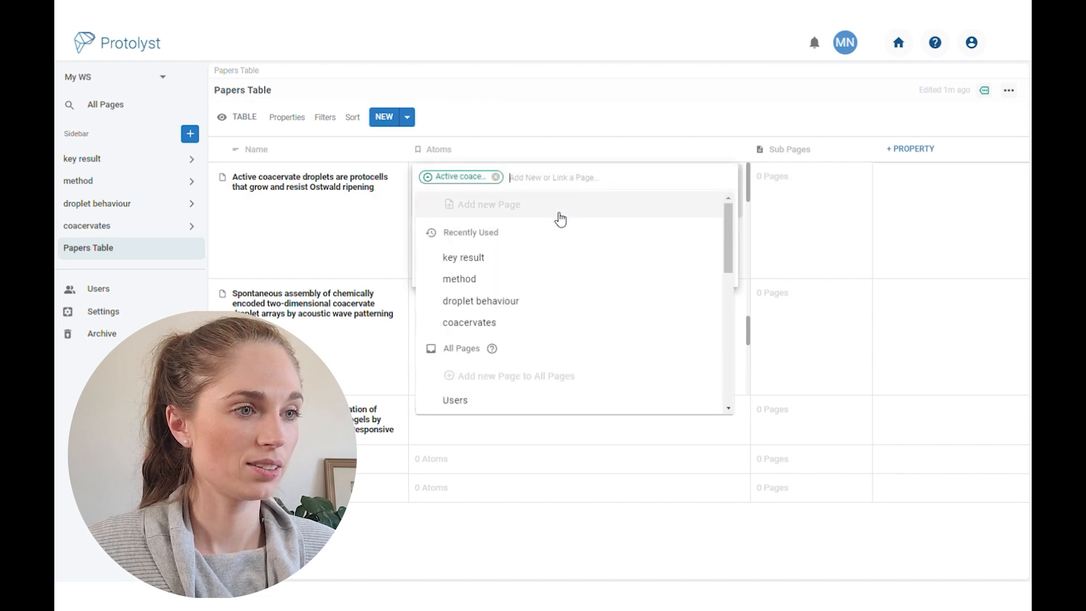
pyautogui.click(490, 279)
pyautogui.click(653, 126)
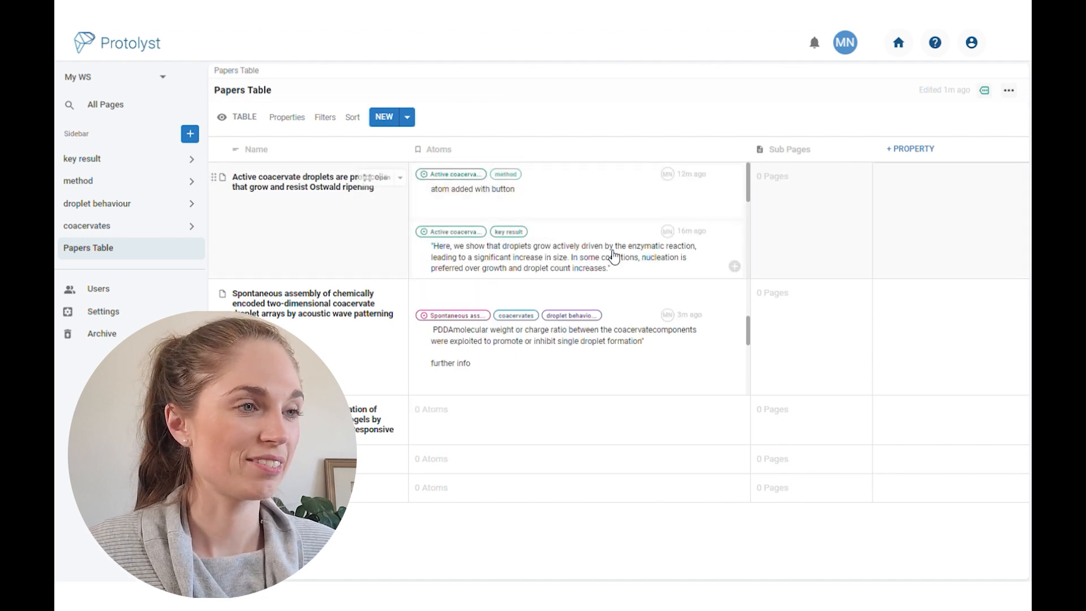
# Link the same paper's atom starting "Coacervate droplets form spontaneously" to the "droplet behaviour" page
pyautogui.scroll(-1, 613, 255)
pyautogui.click(558, 256)
pyautogui.click(557, 256)
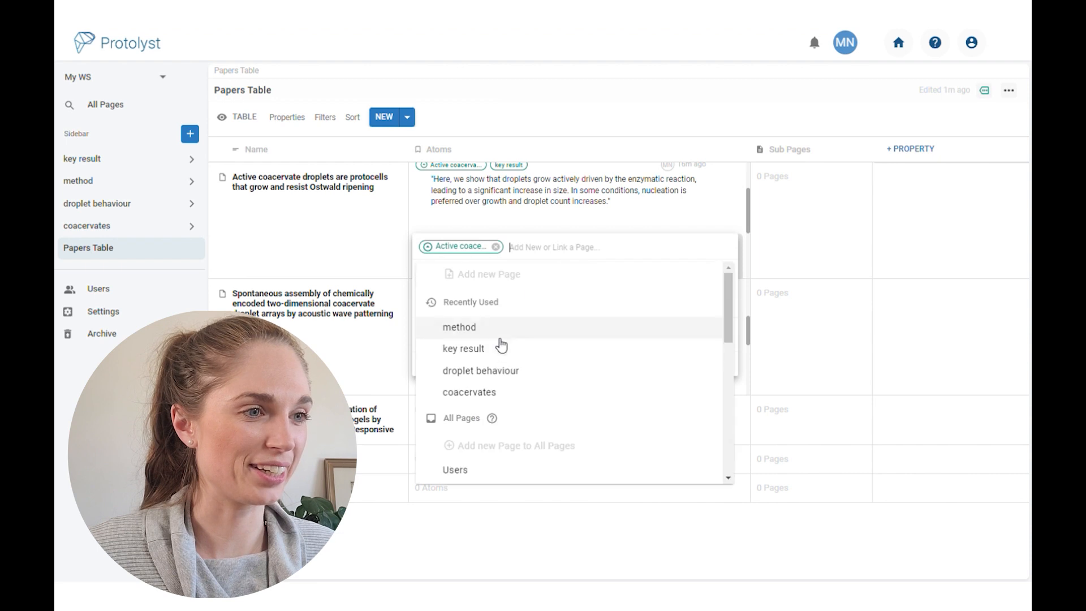
pyautogui.click(502, 369)
pyautogui.click(623, 124)
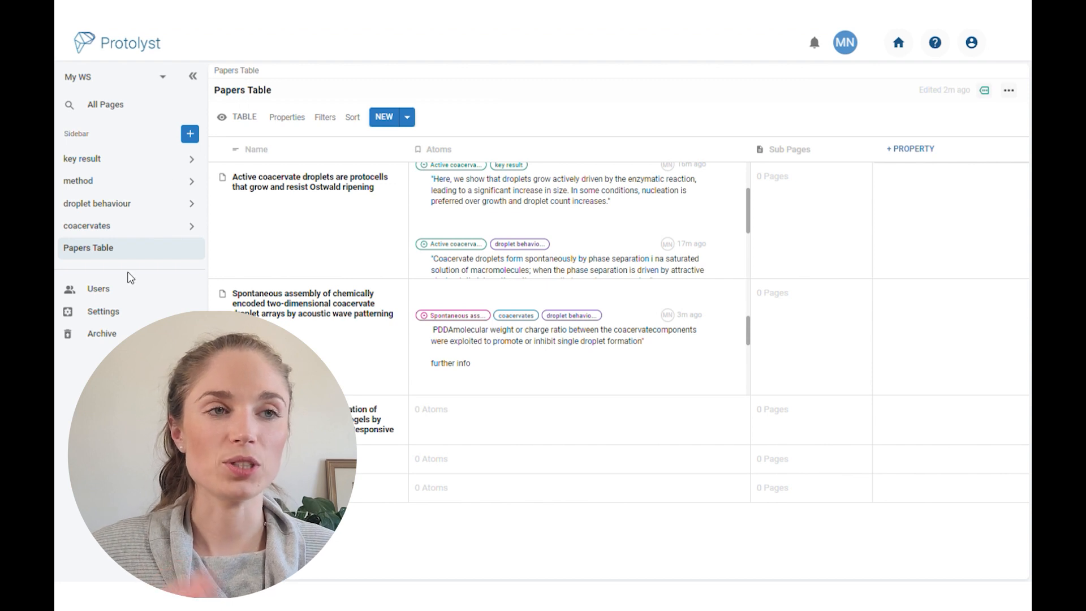
# Create a new Sidebar page of the table type and name it "Topics and Themes"
pyautogui.click(196, 139)
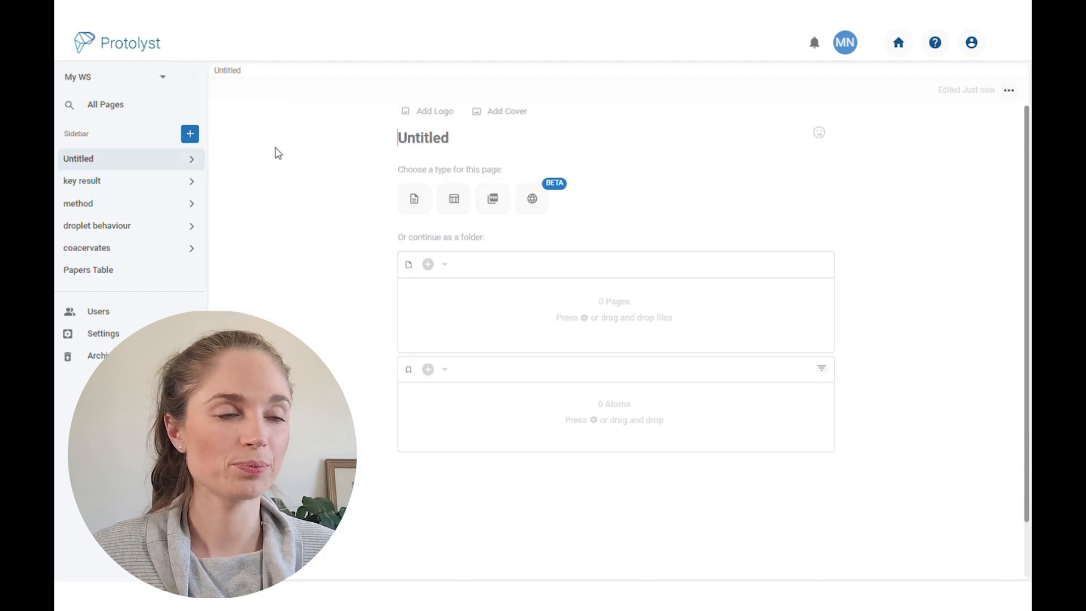
pyautogui.click(490, 206)
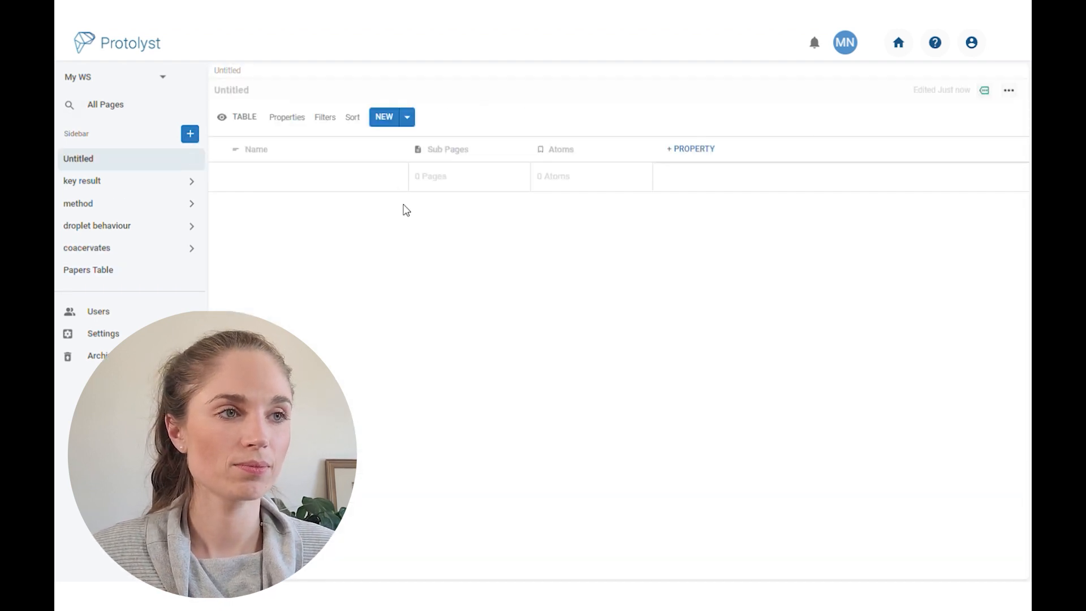
pyautogui.click(268, 92)
pyautogui.write('Topics')
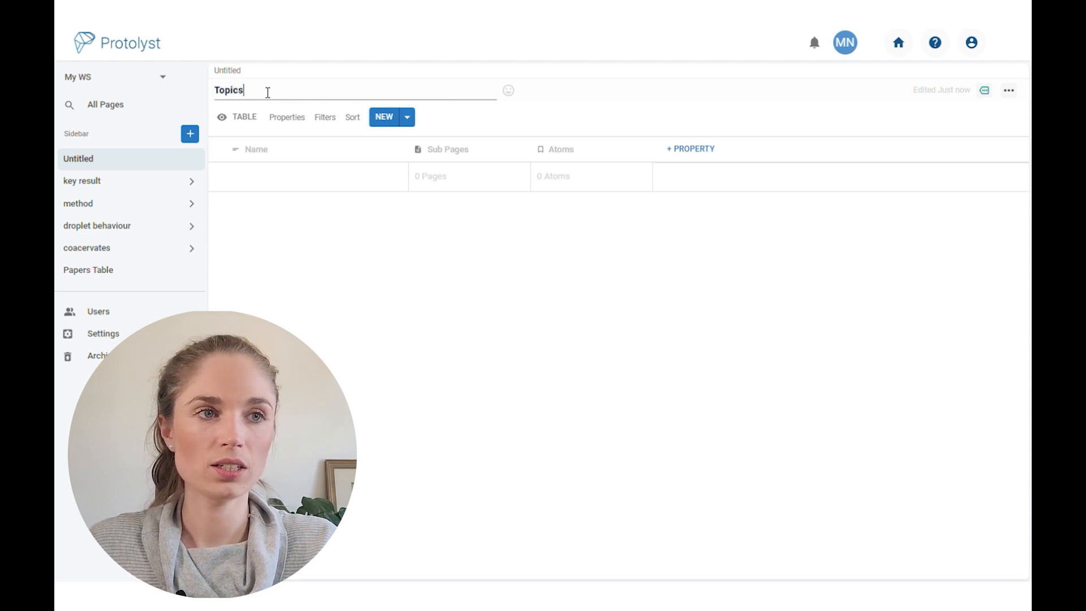
pyautogui.write(' and Themes')
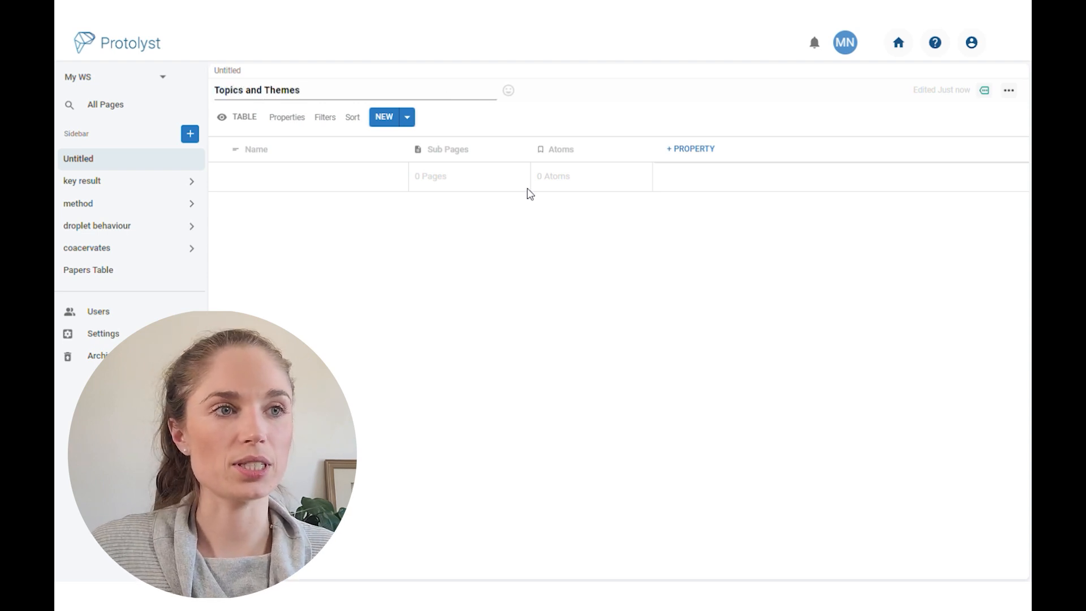
pyautogui.click(555, 453)
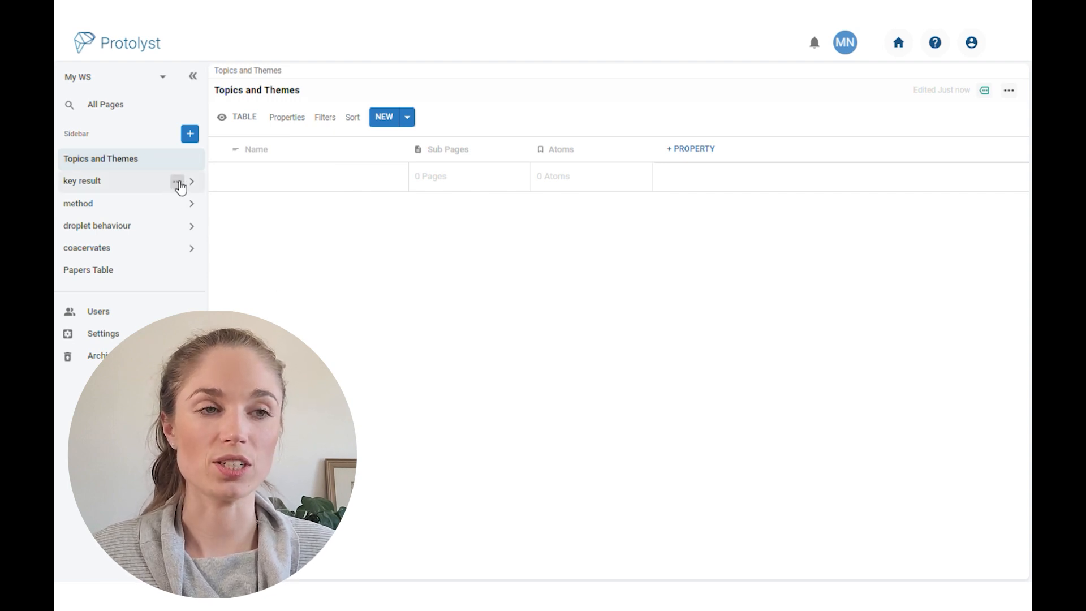
# Move the "key result" page from the Sidebar into the Topics and Themes table
pyautogui.click(177, 184)
pyautogui.click(176, 182)
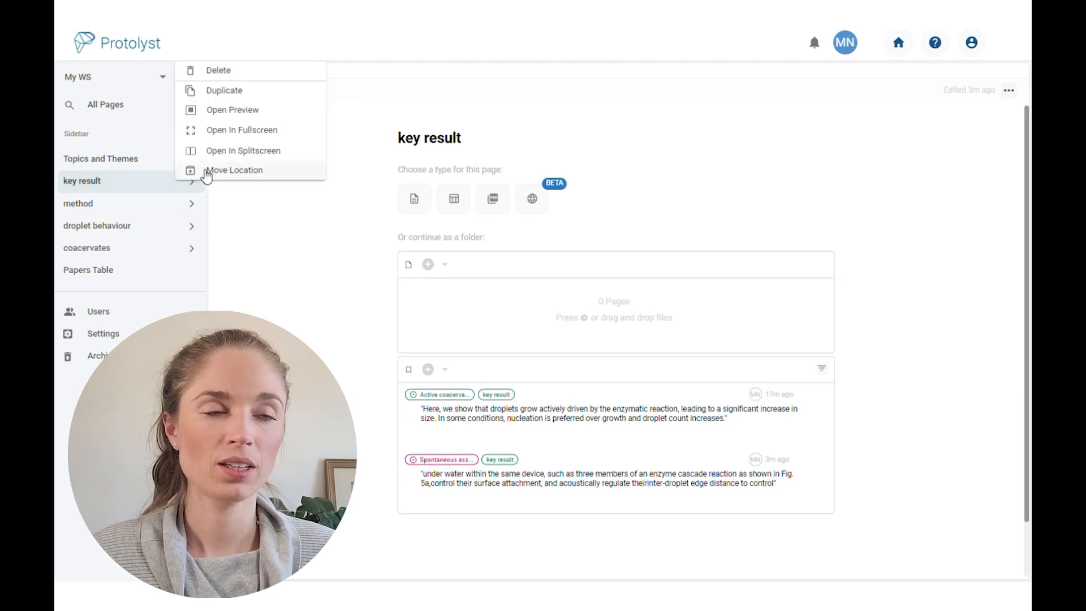
pyautogui.click(256, 171)
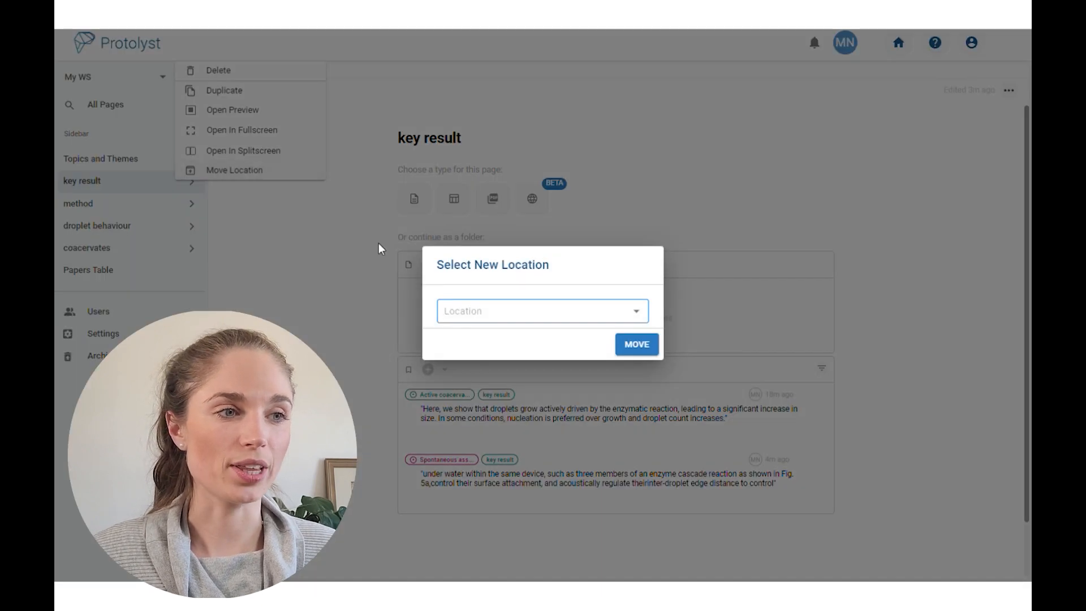
pyautogui.click(640, 311)
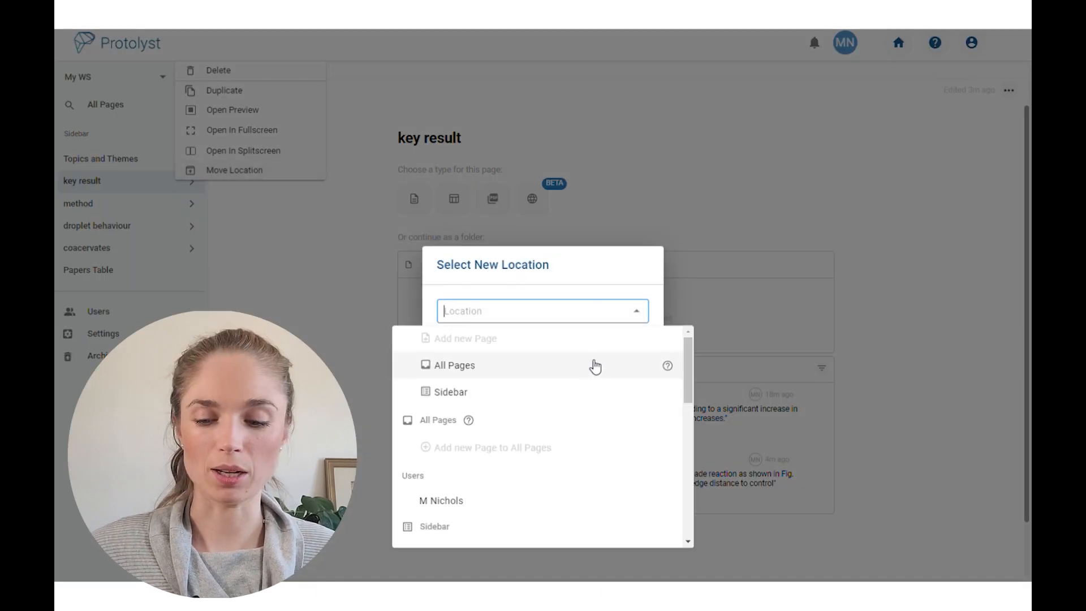
pyautogui.write('topi')
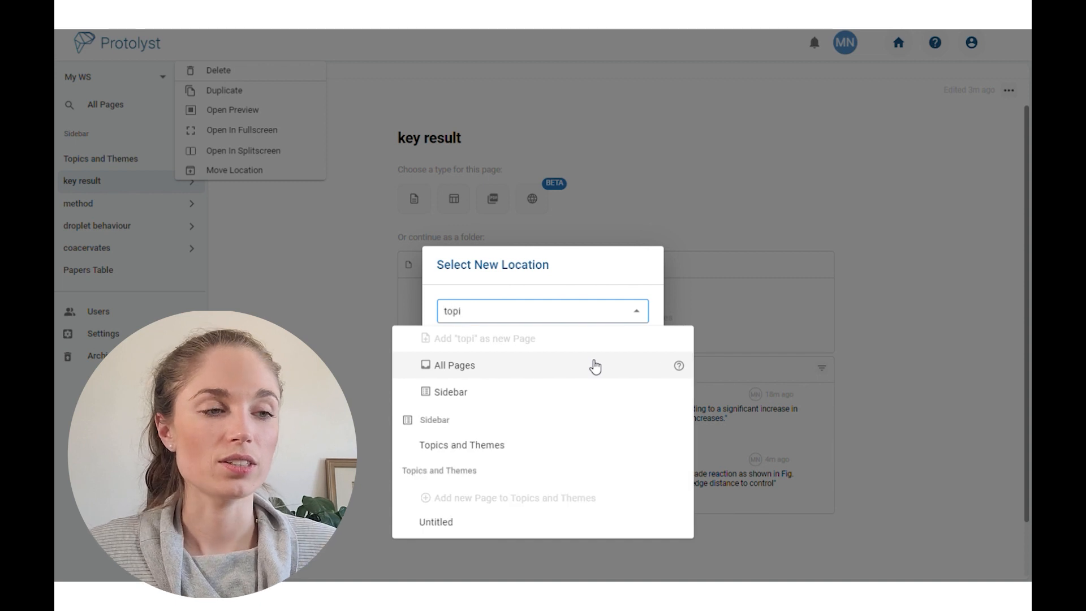
pyautogui.click(496, 447)
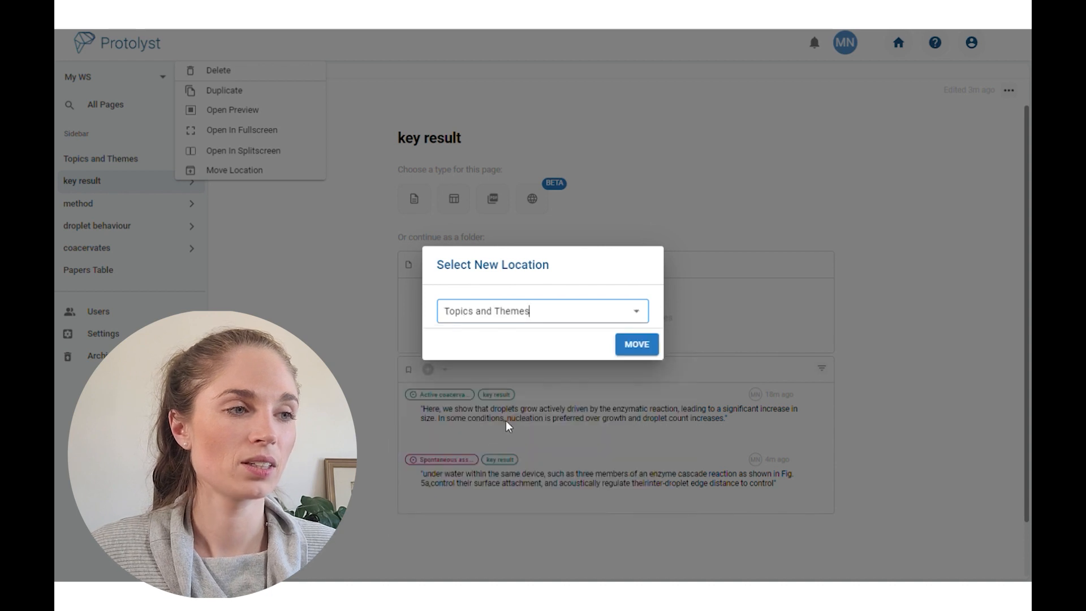
pyautogui.click(648, 348)
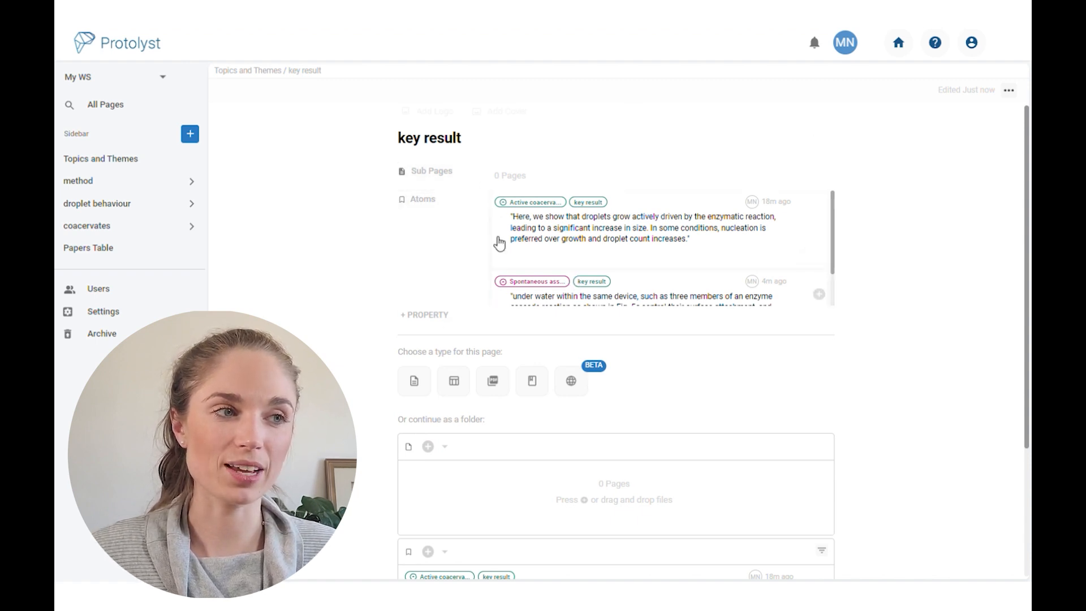
# Open the Topics and Themes table and widen its Atoms and Sub Pages columns
pyautogui.click(255, 71)
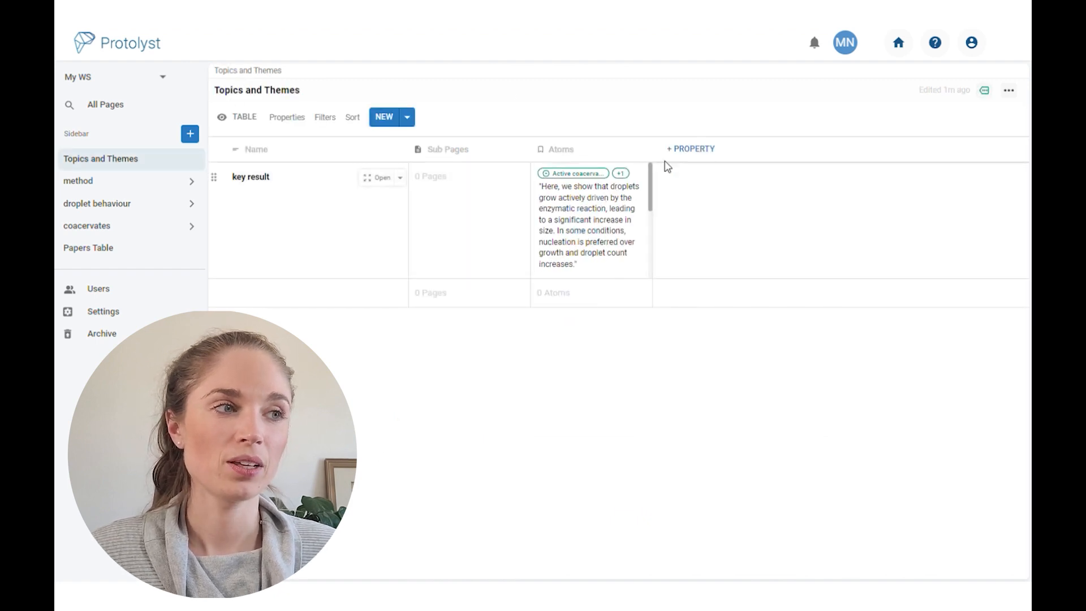
pyautogui.moveTo(653, 151); pyautogui.dragTo(742, 153)
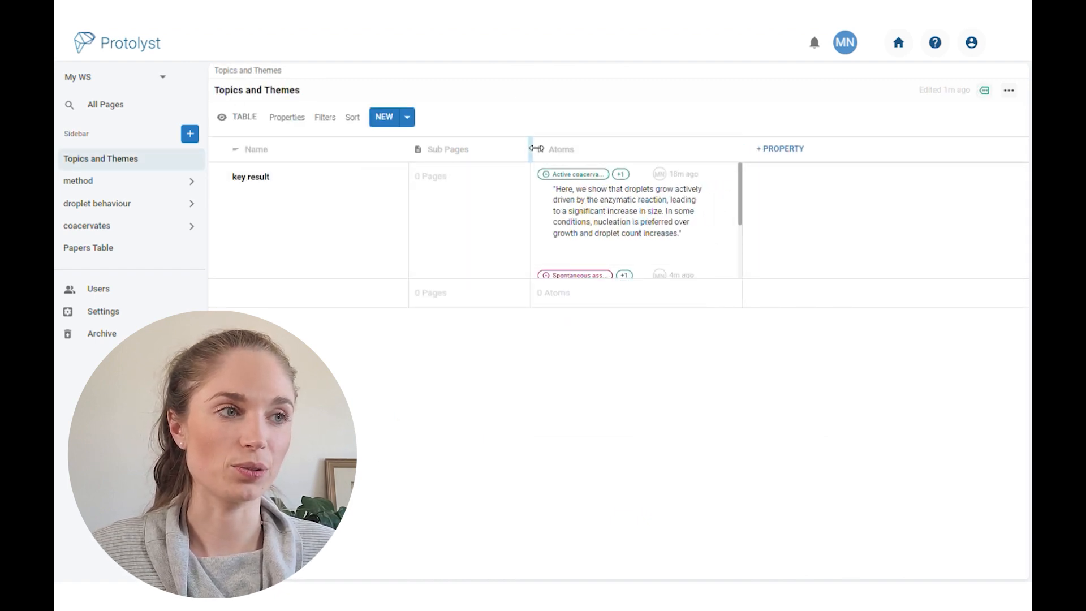
pyautogui.moveTo(531, 150); pyautogui.dragTo(584, 150)
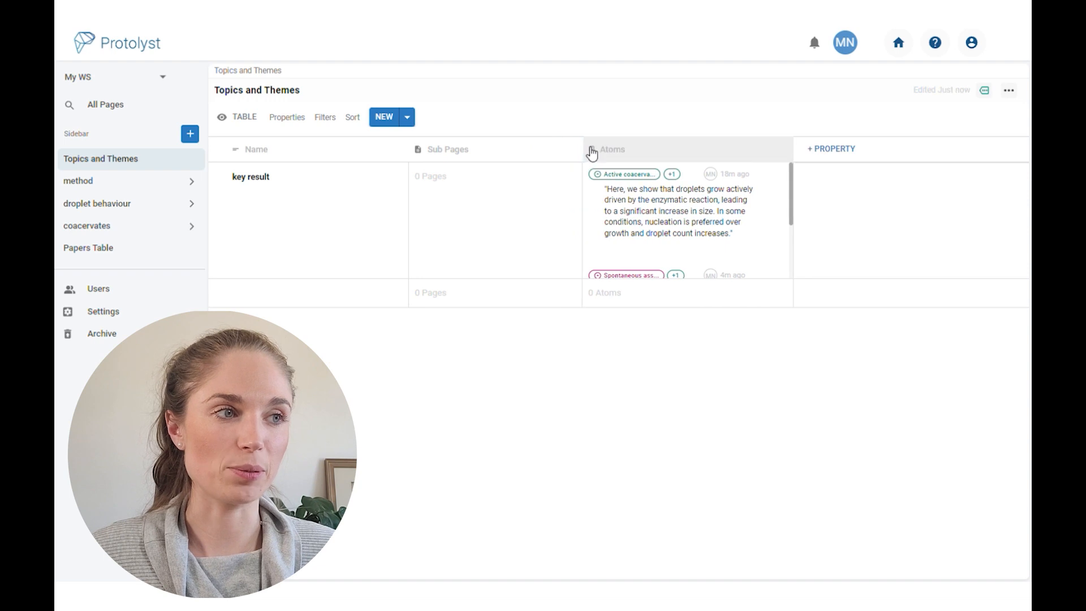
# Move the "method" page from the Sidebar into the Topics and Themes table
pyautogui.click(177, 181)
pyautogui.click(249, 171)
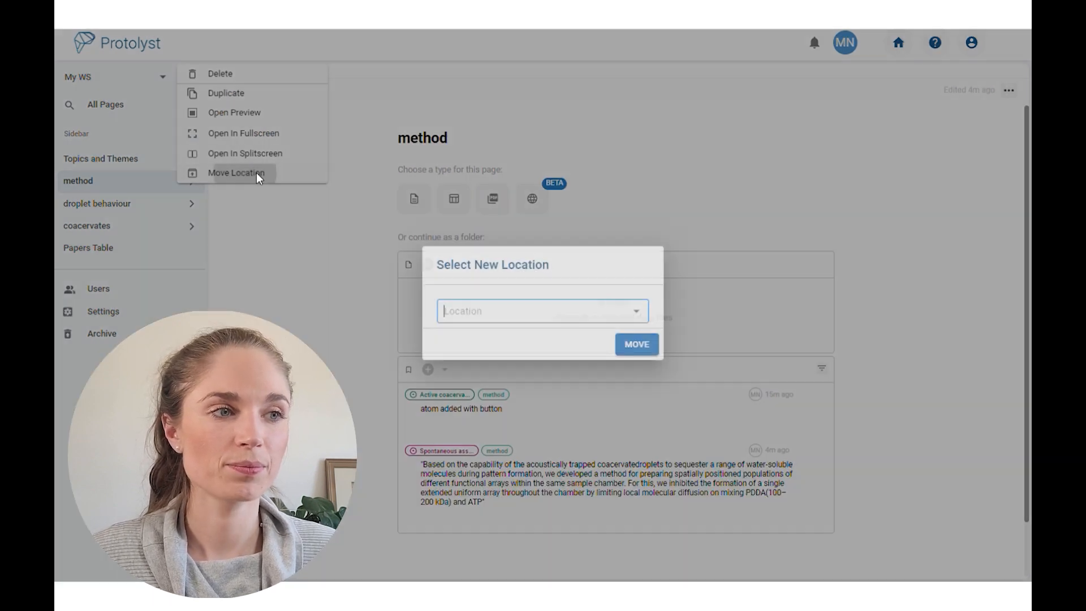
pyautogui.click(632, 312)
pyautogui.write('to')
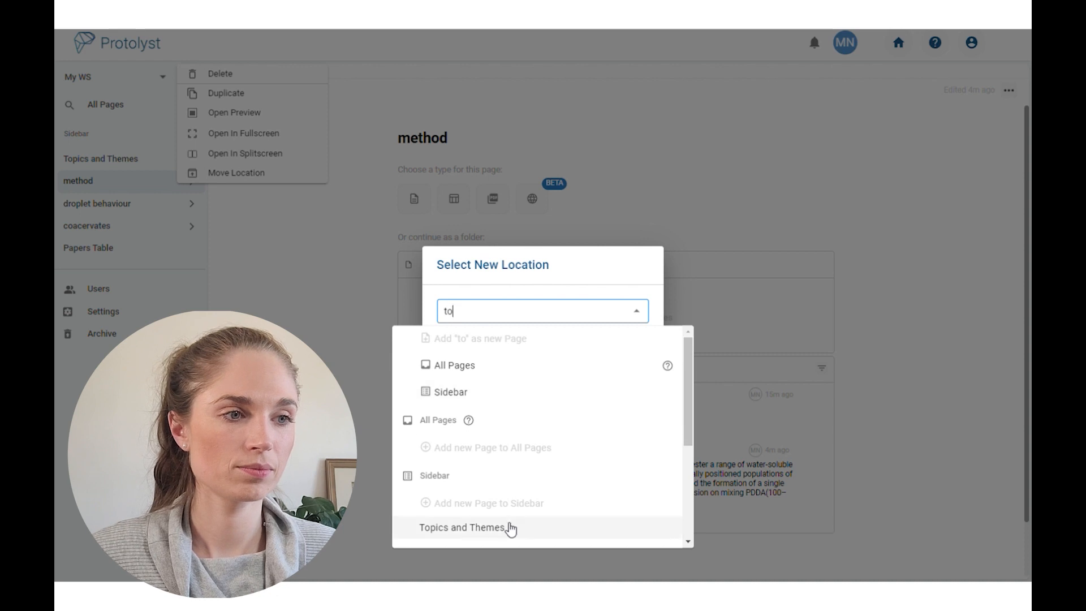
pyautogui.click(509, 527)
pyautogui.click(638, 345)
# Move the "droplet behaviour" page from the Sidebar into the Topics and Themes table
pyautogui.click(177, 181)
pyautogui.click(260, 169)
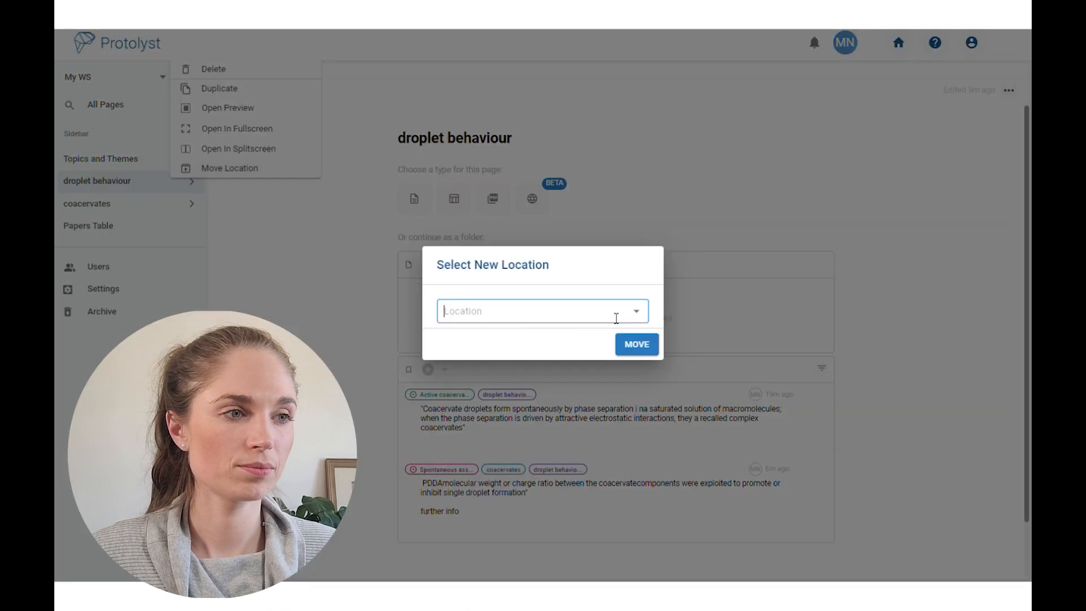
pyautogui.click(617, 312)
pyautogui.write('top')
pyautogui.click(475, 445)
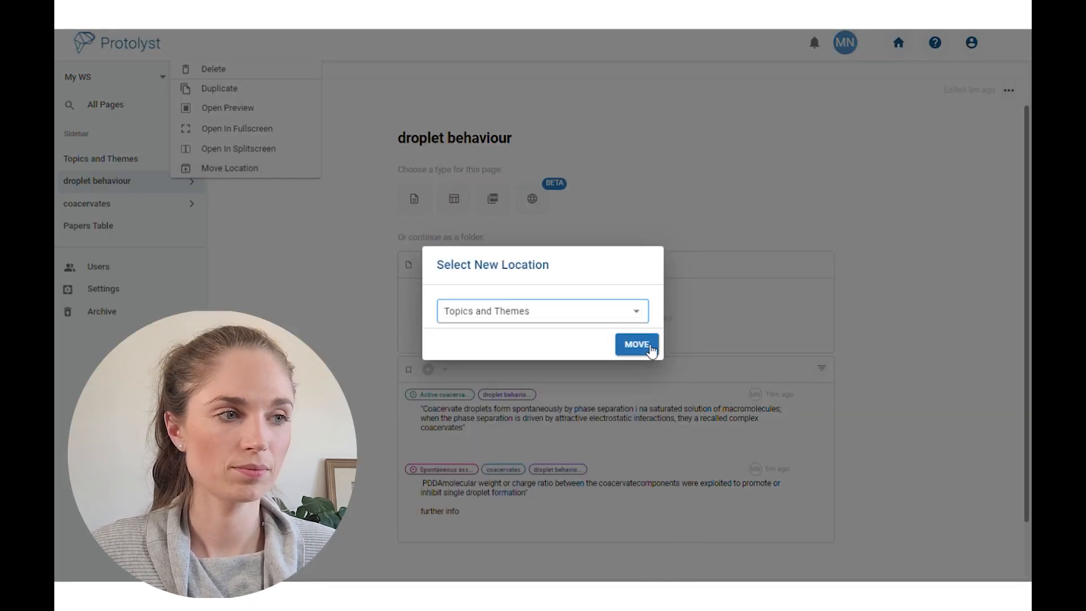
pyautogui.click(639, 344)
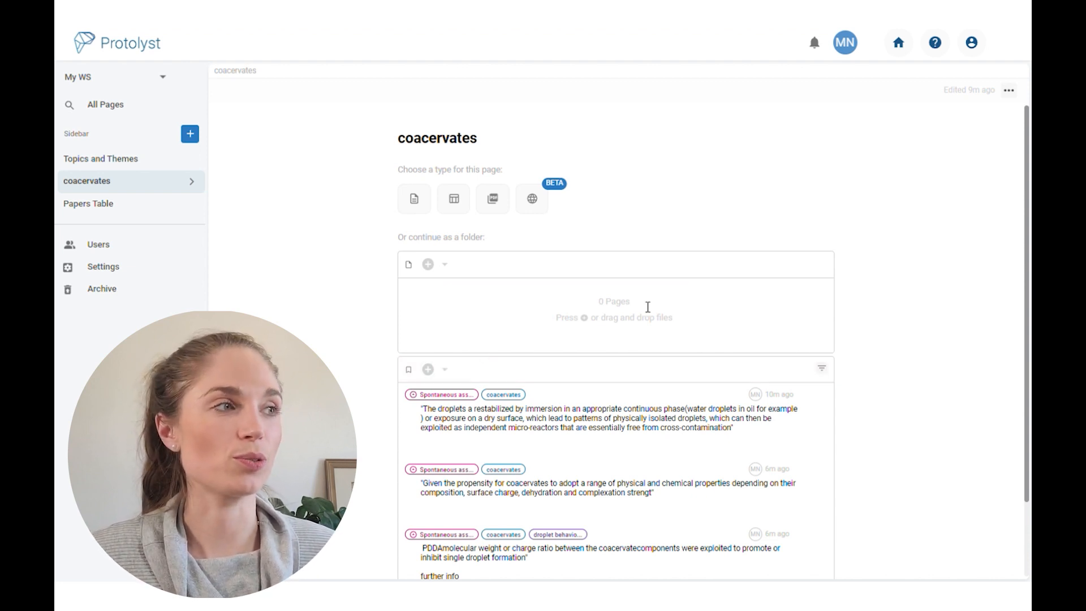
# Move the open "coacervates" page into the Topics and Themes table
pyautogui.click(1010, 94)
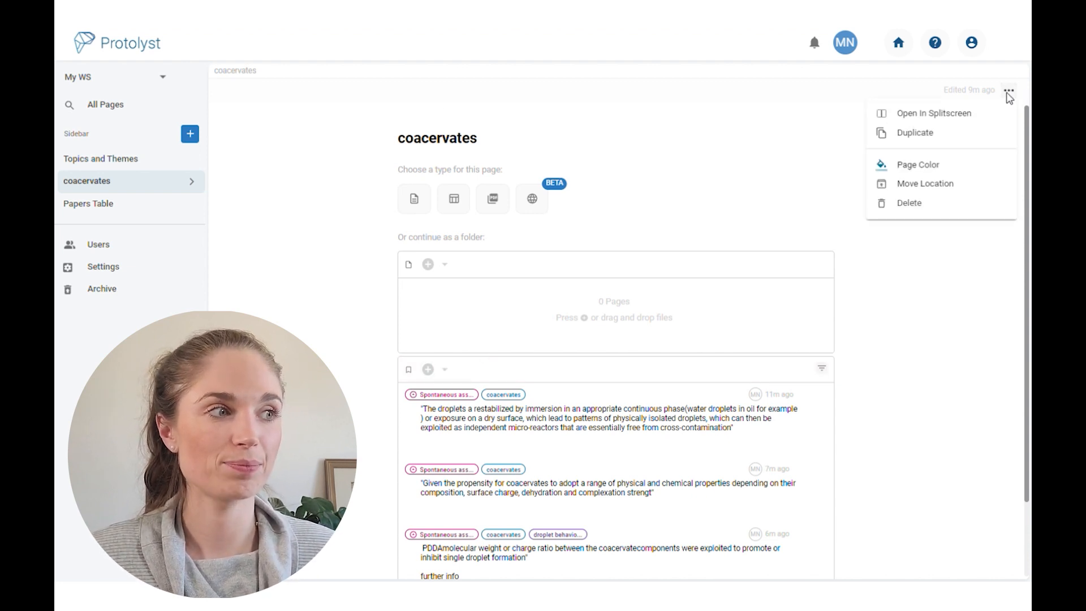
pyautogui.click(939, 184)
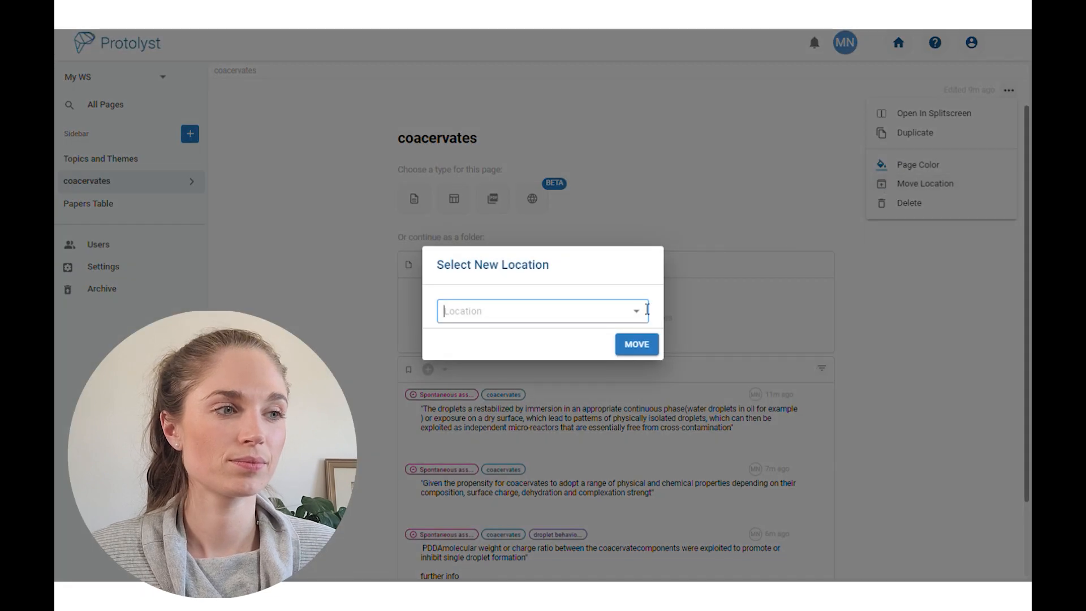
pyautogui.click(647, 309)
pyautogui.write('topic')
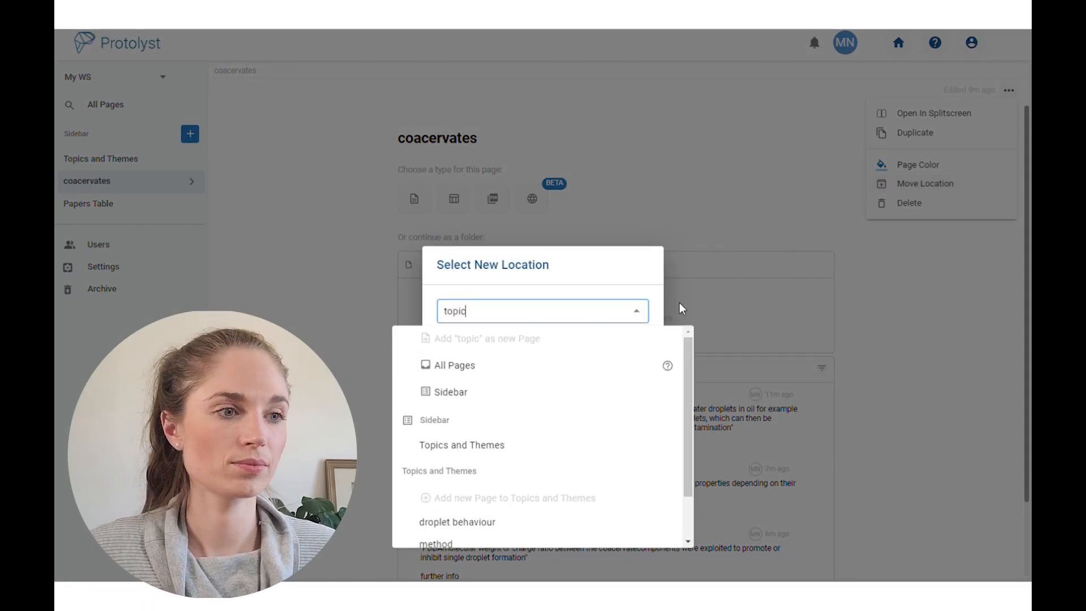
pyautogui.click(529, 460)
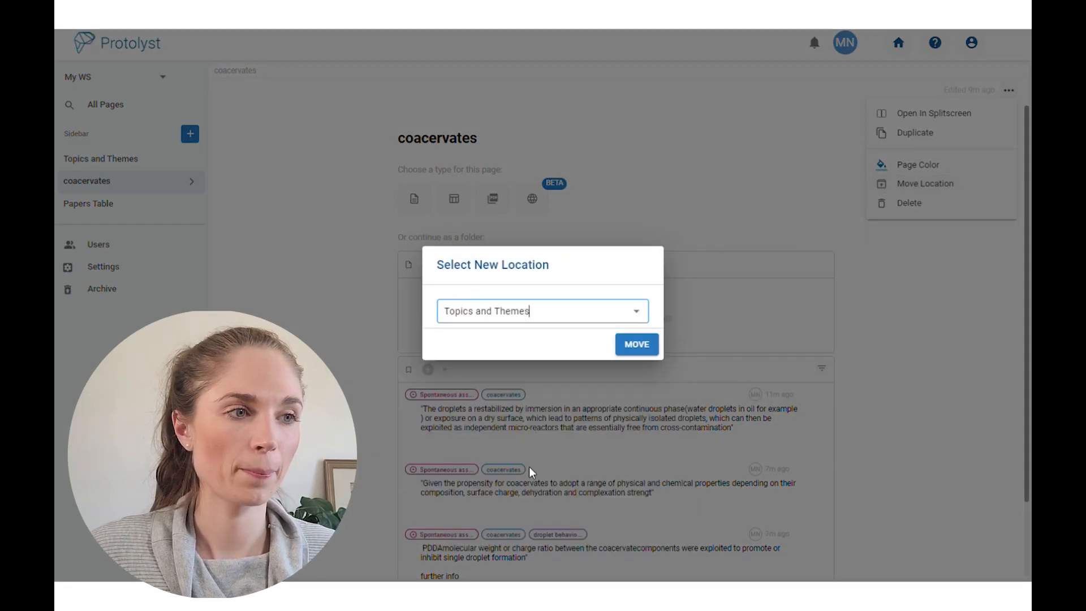
pyautogui.click(634, 346)
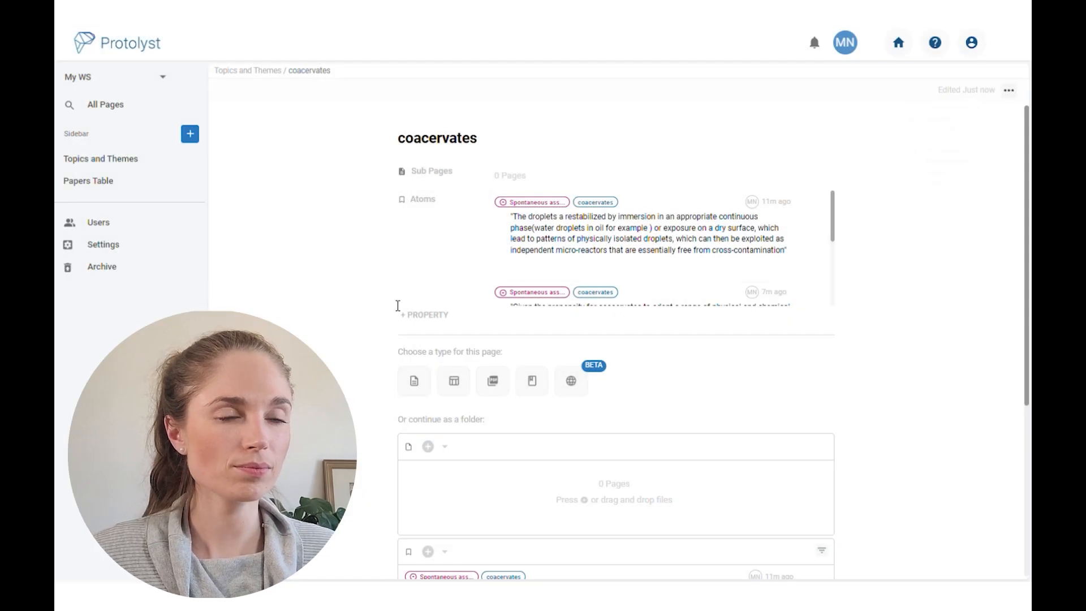
# Move the "droplet behaviour" page from the Topics and Themes table into the "coacervates" page and return to the table
pyautogui.click(226, 70)
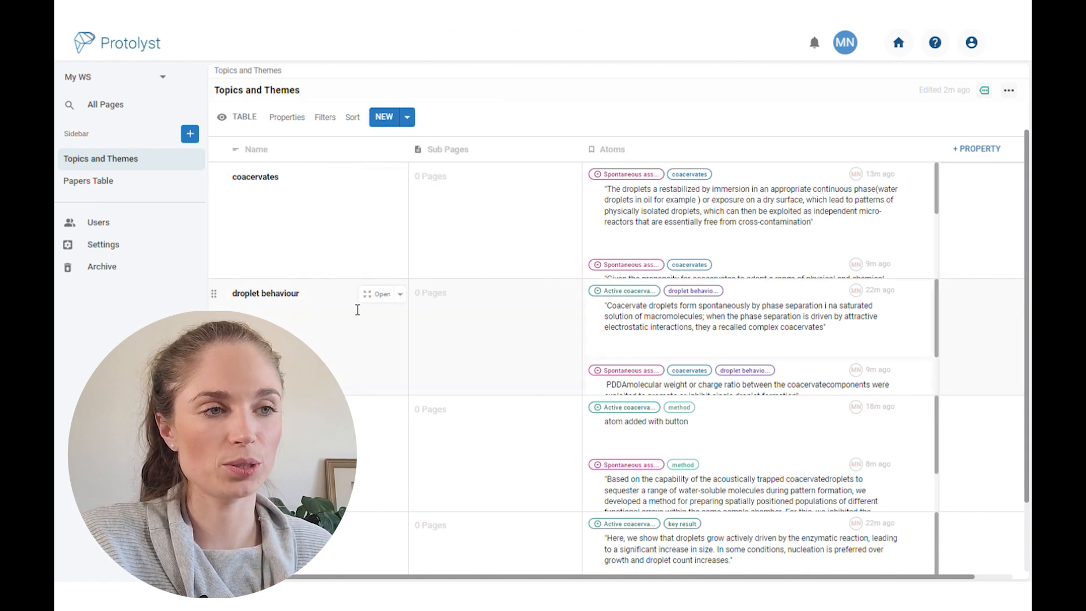
pyautogui.click(376, 295)
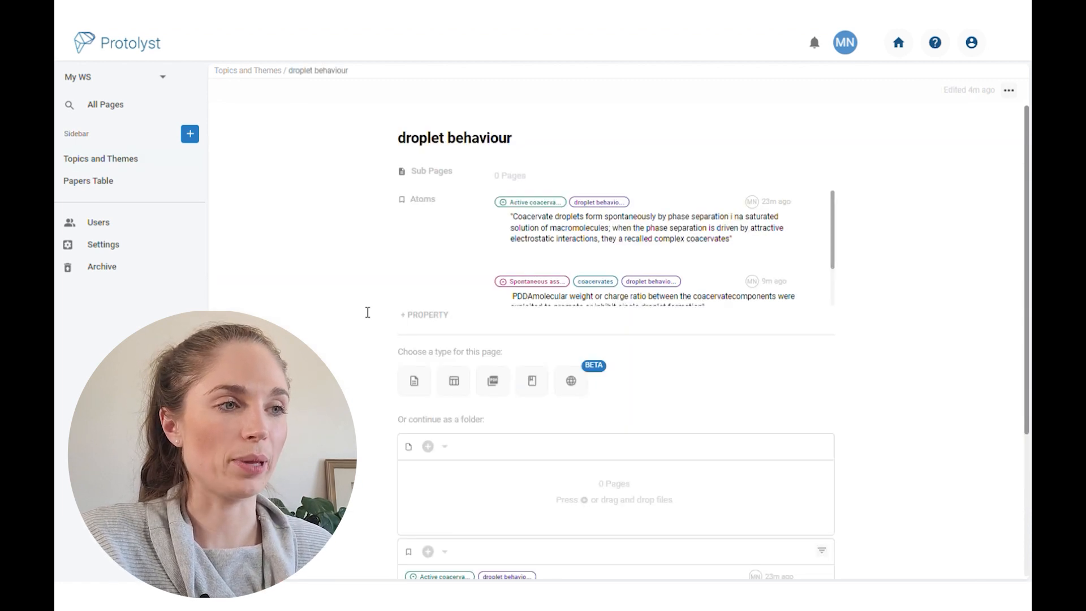
pyautogui.click(1012, 93)
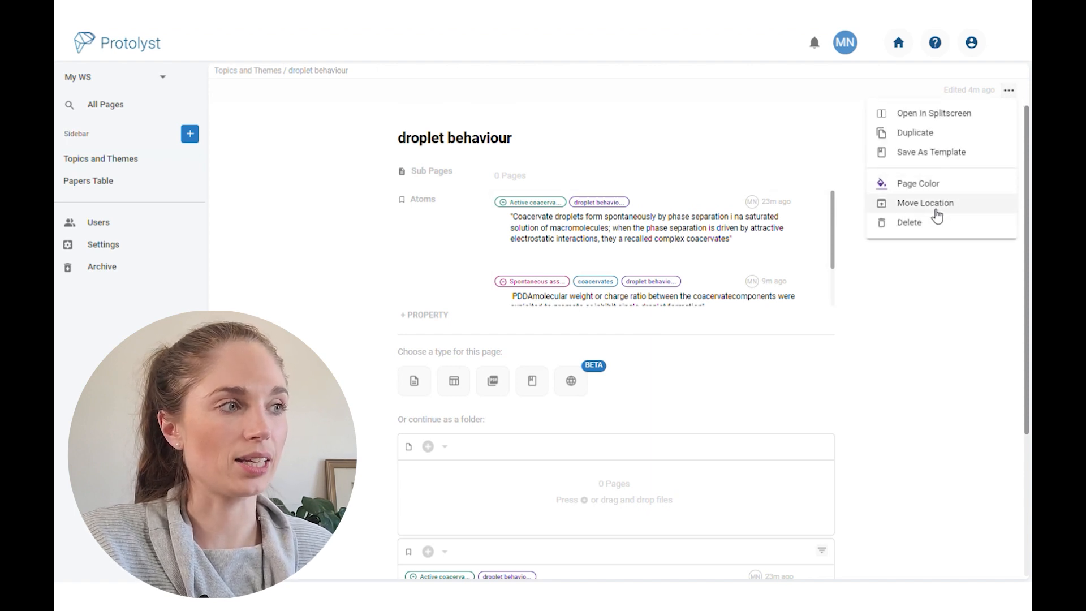
pyautogui.click(933, 205)
pyautogui.click(639, 315)
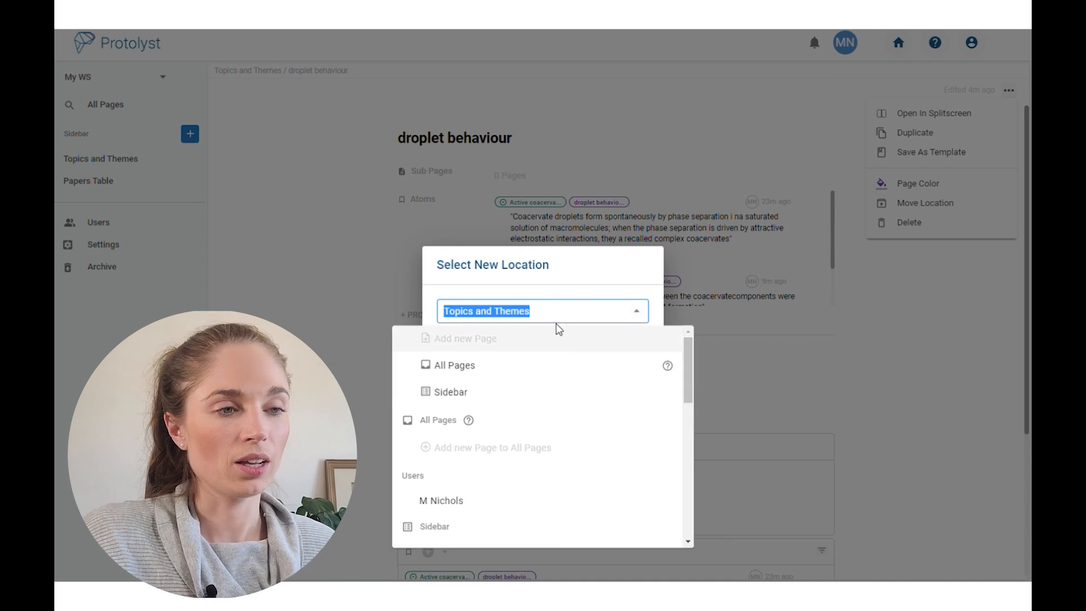
pyautogui.write('coc')
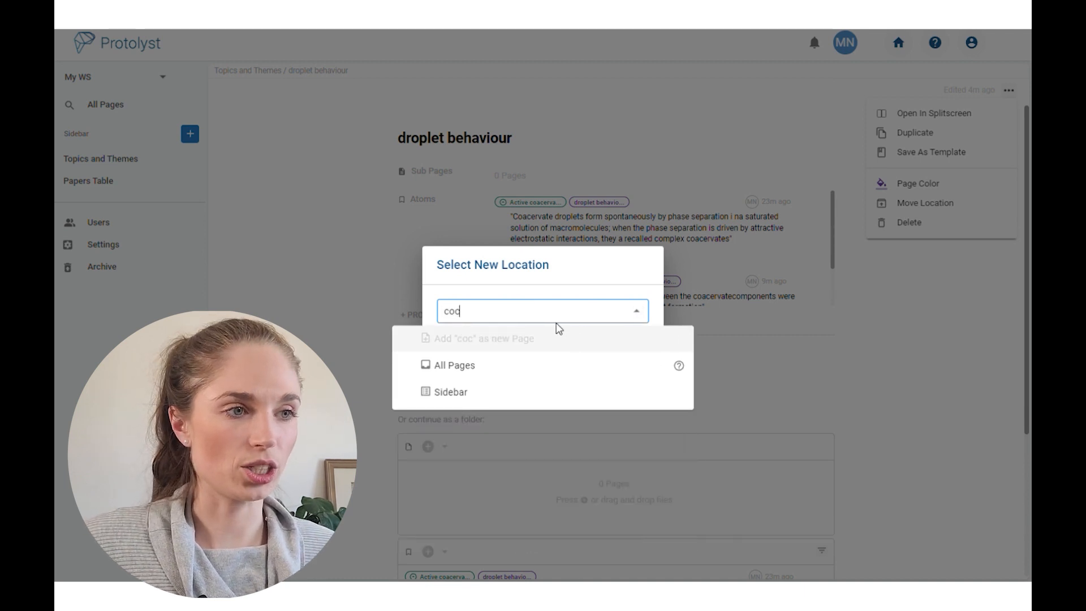
pyautogui.press('BackSpace')
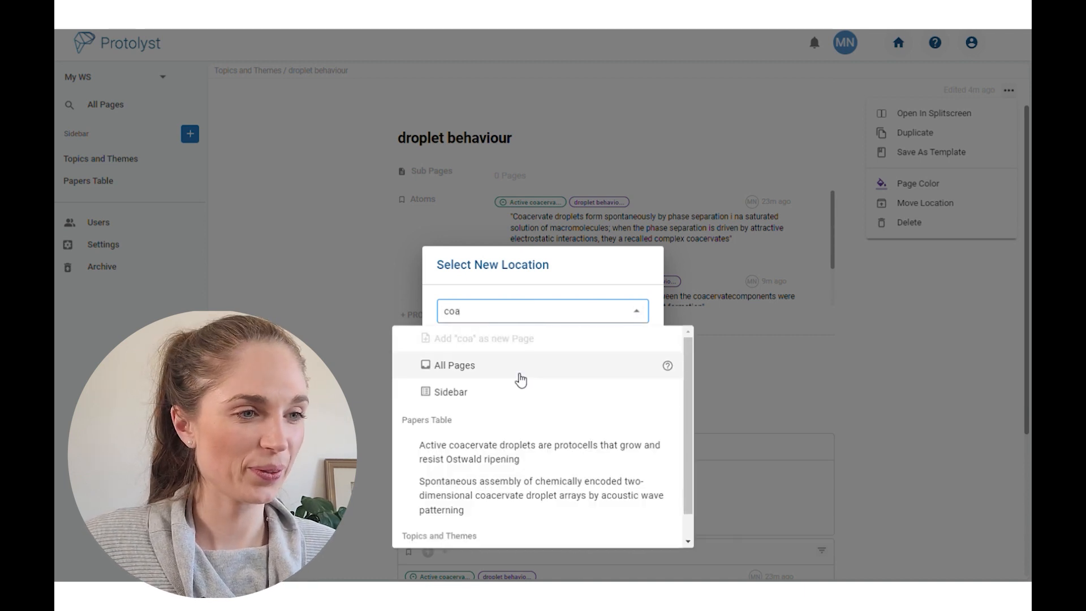
pyautogui.write('a')
pyautogui.scroll(-1, 480, 526)
pyautogui.click(480, 530)
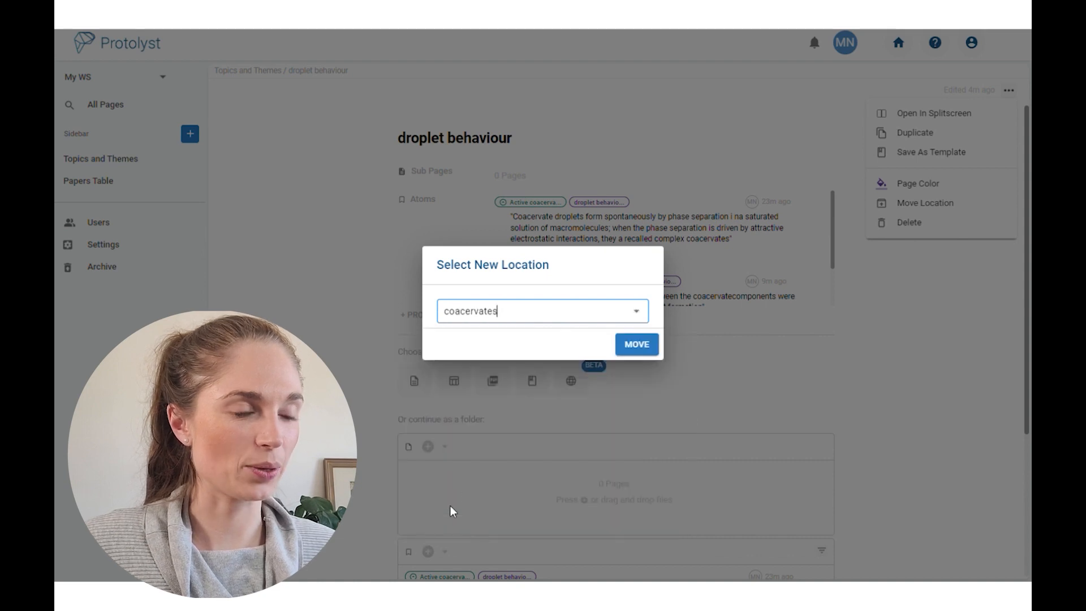
pyautogui.click(617, 352)
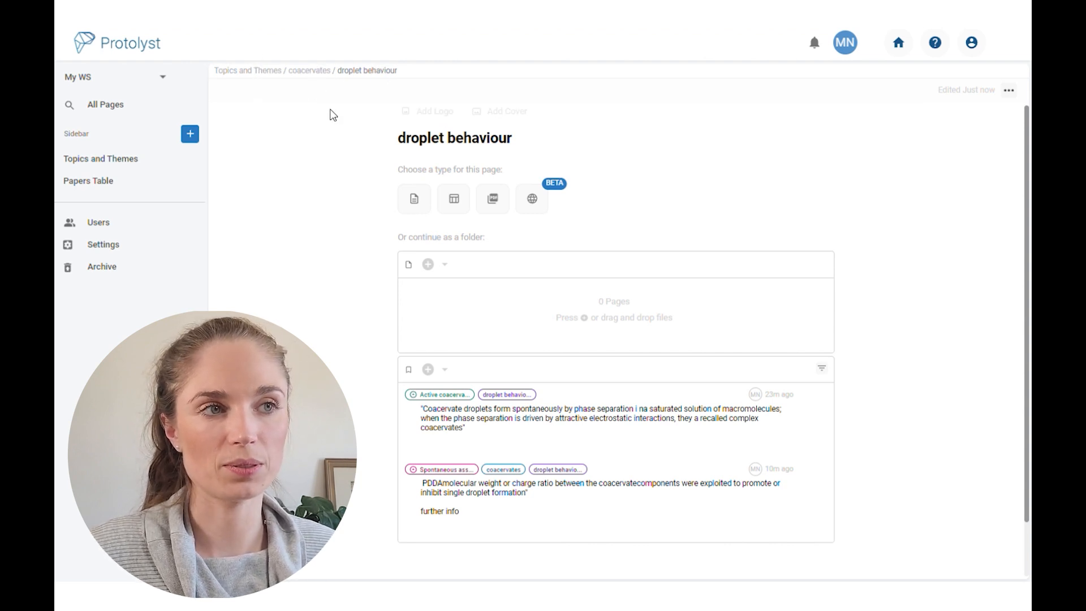
pyautogui.click(262, 71)
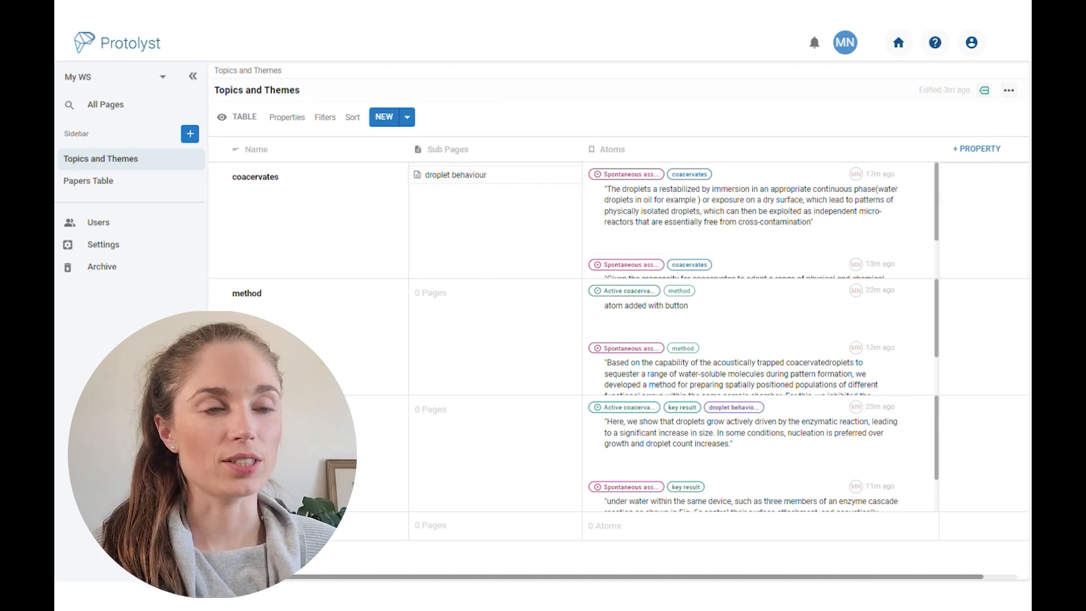
# Add a new property of type Atoms to the Papers Table
pyautogui.click(110, 185)
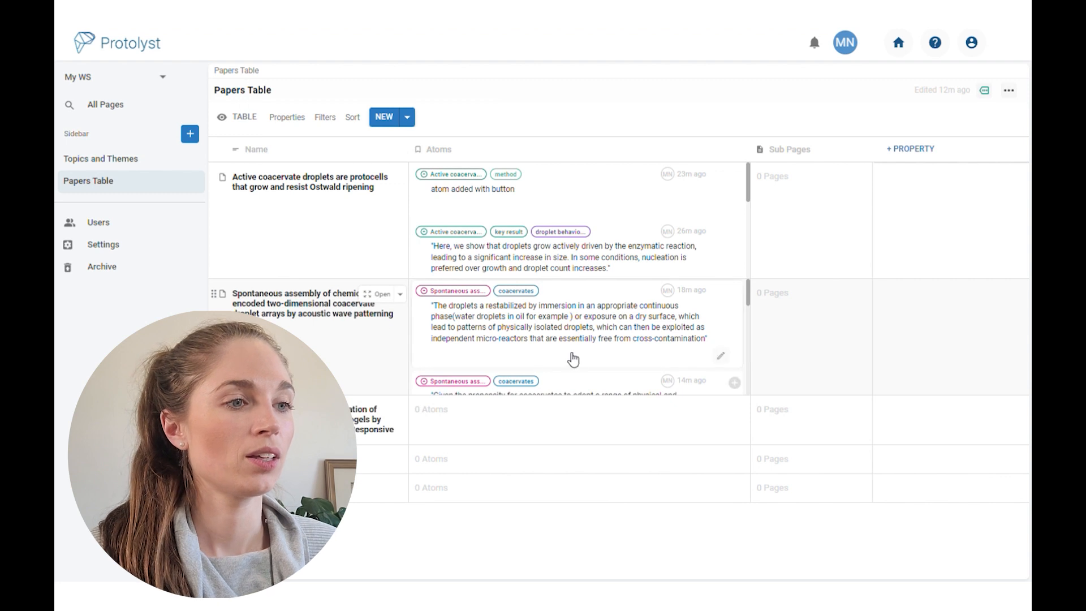
pyautogui.click(928, 149)
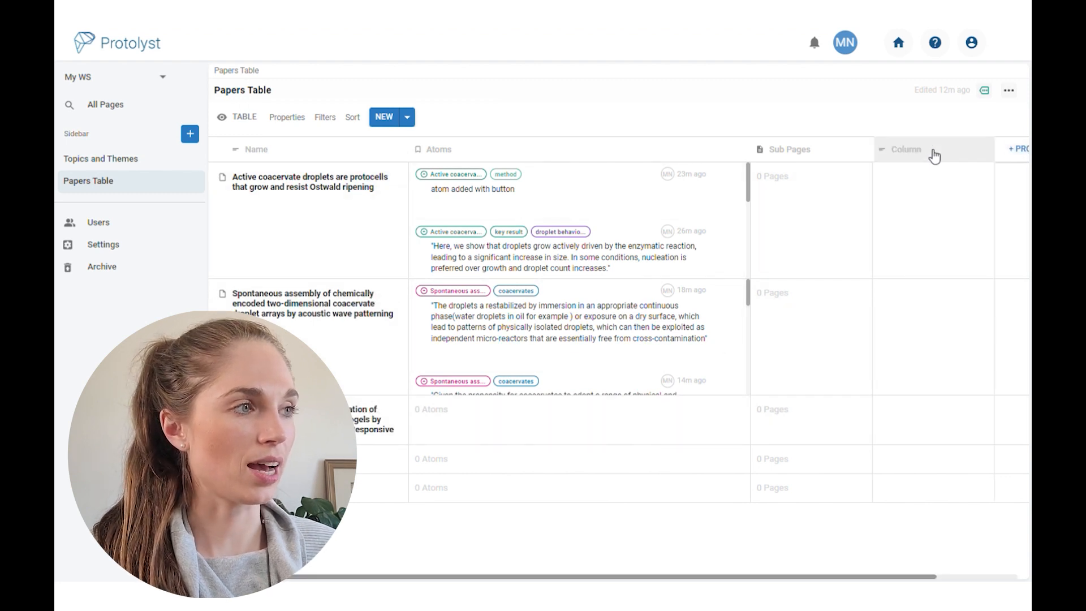
pyautogui.click(935, 152)
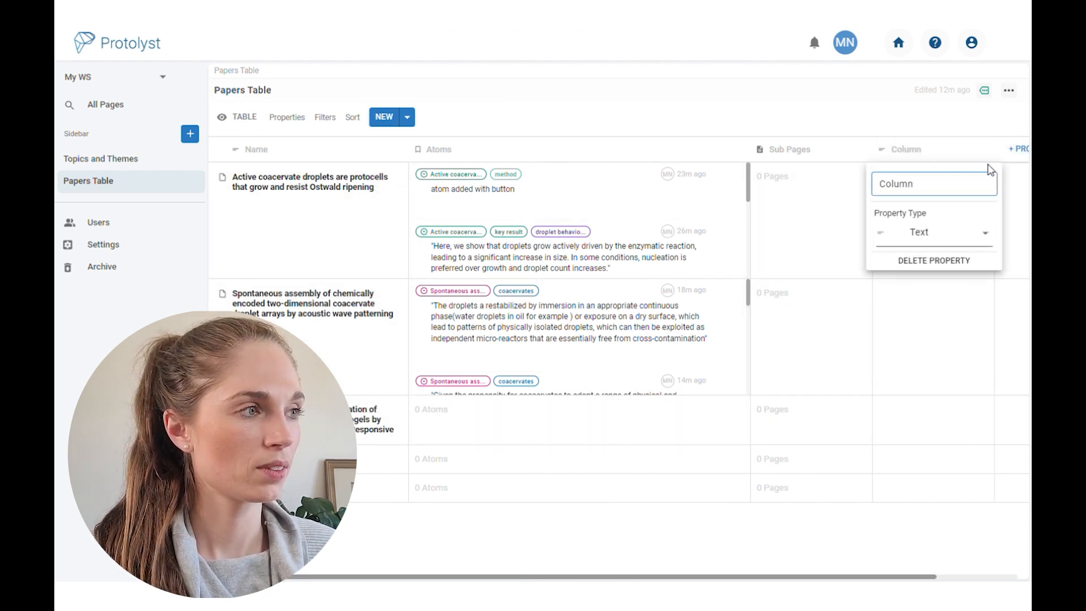
pyautogui.click(943, 234)
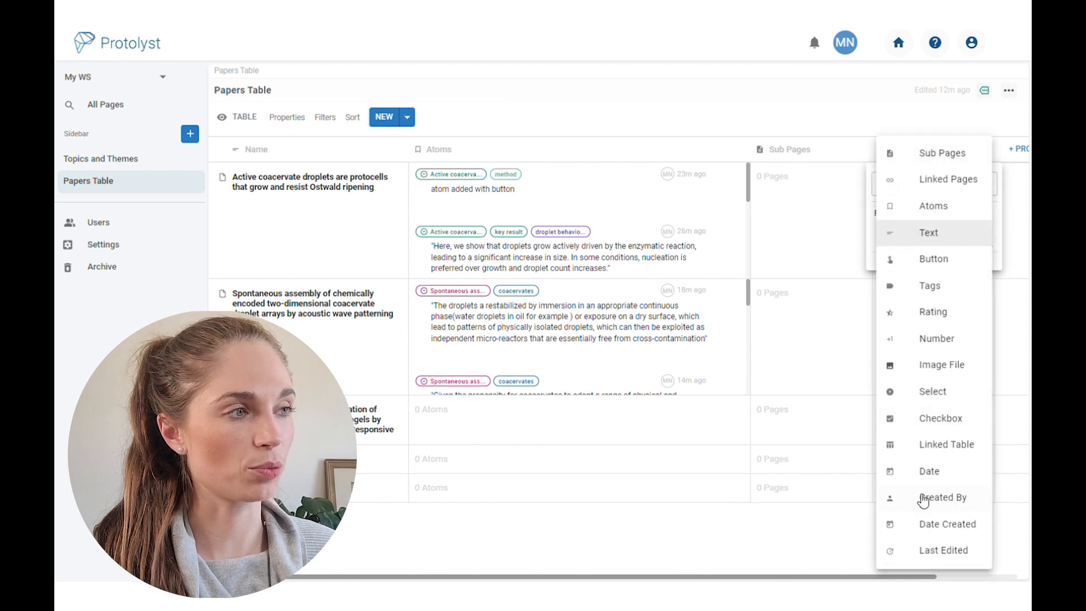
pyautogui.click(934, 206)
pyautogui.click(917, 144)
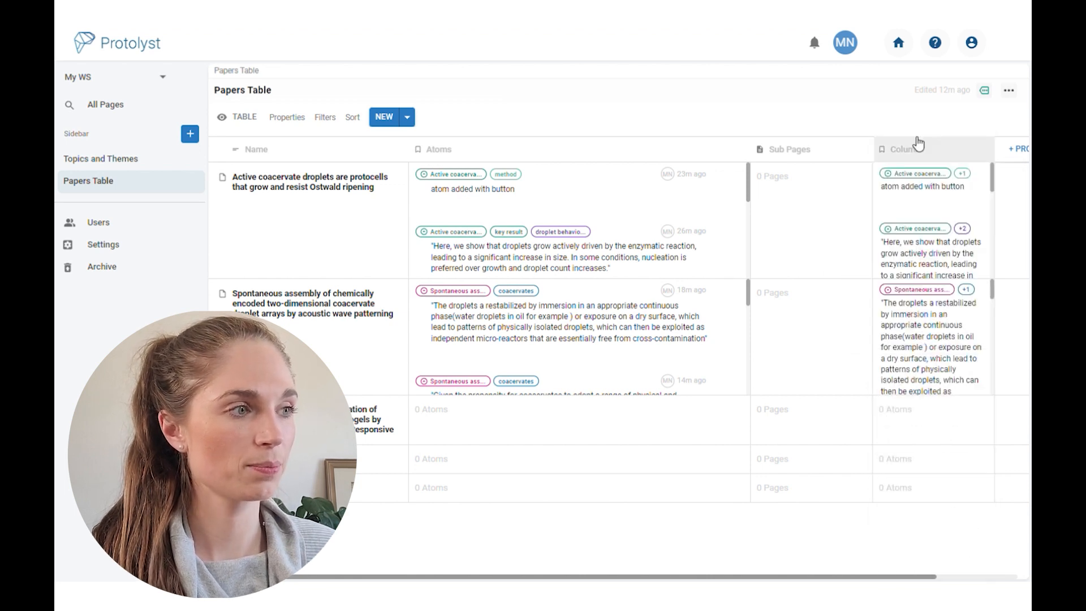
# Narrow the original Atoms column of the Papers Table and widen the newly added atoms column
pyautogui.click(953, 146)
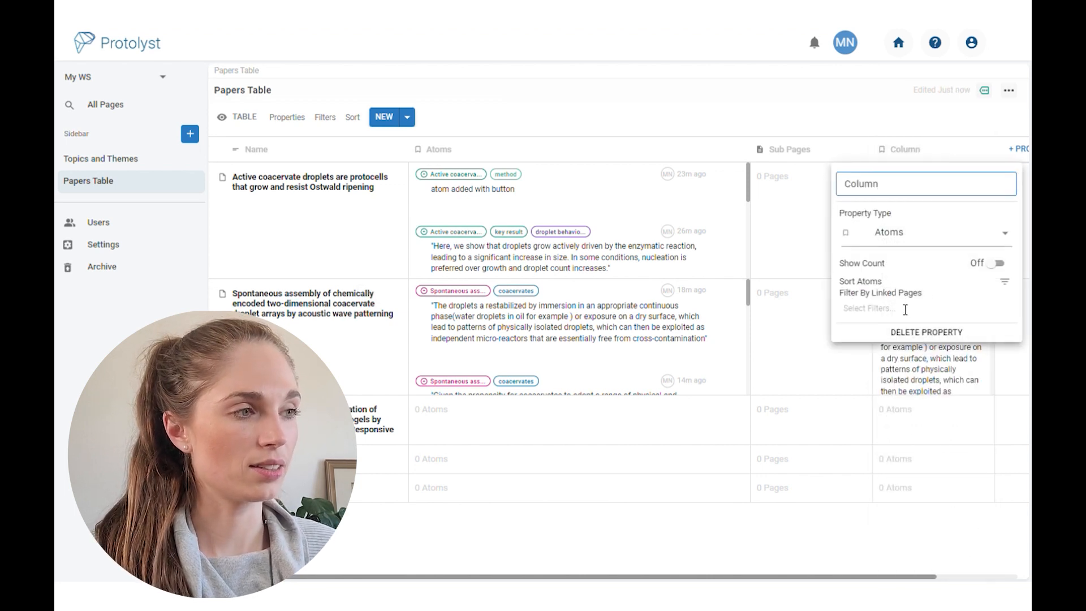
pyautogui.click(943, 97)
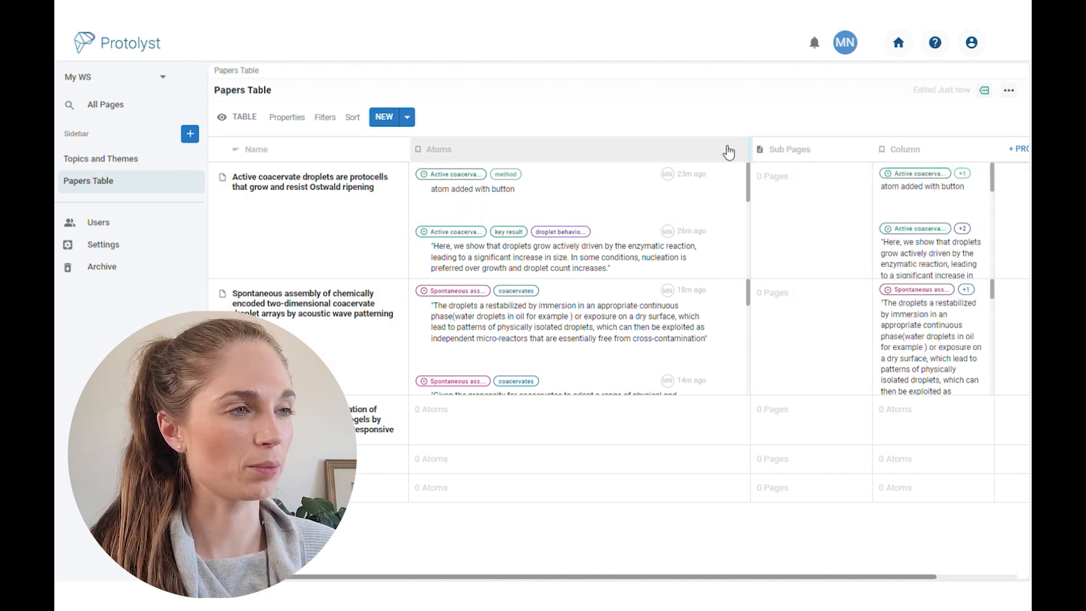
pyautogui.moveTo(729, 151); pyautogui.dragTo(686, 161)
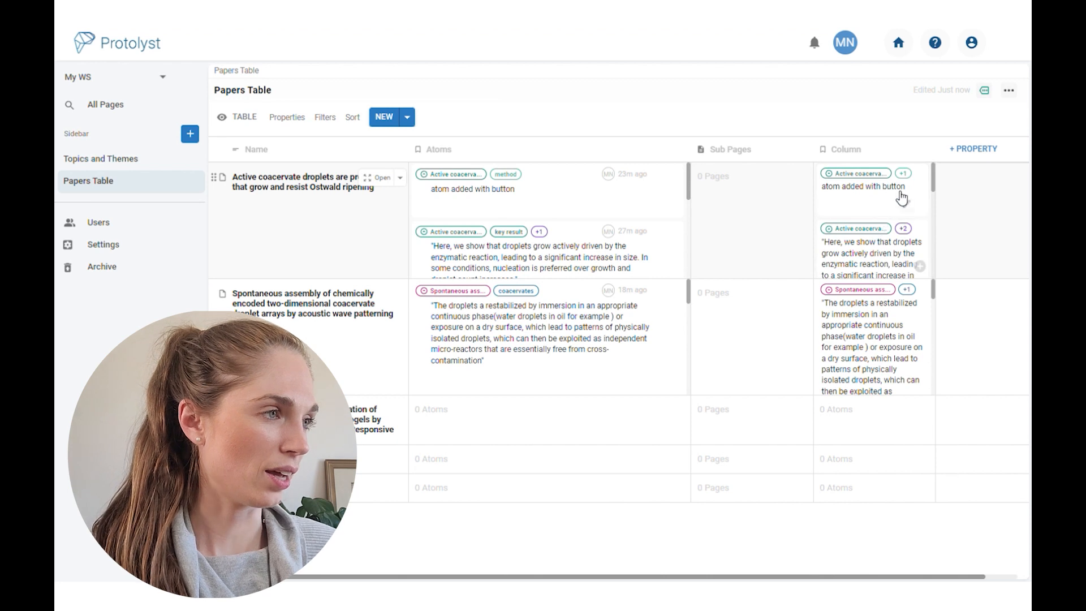
pyautogui.moveTo(936, 152); pyautogui.dragTo(969, 151)
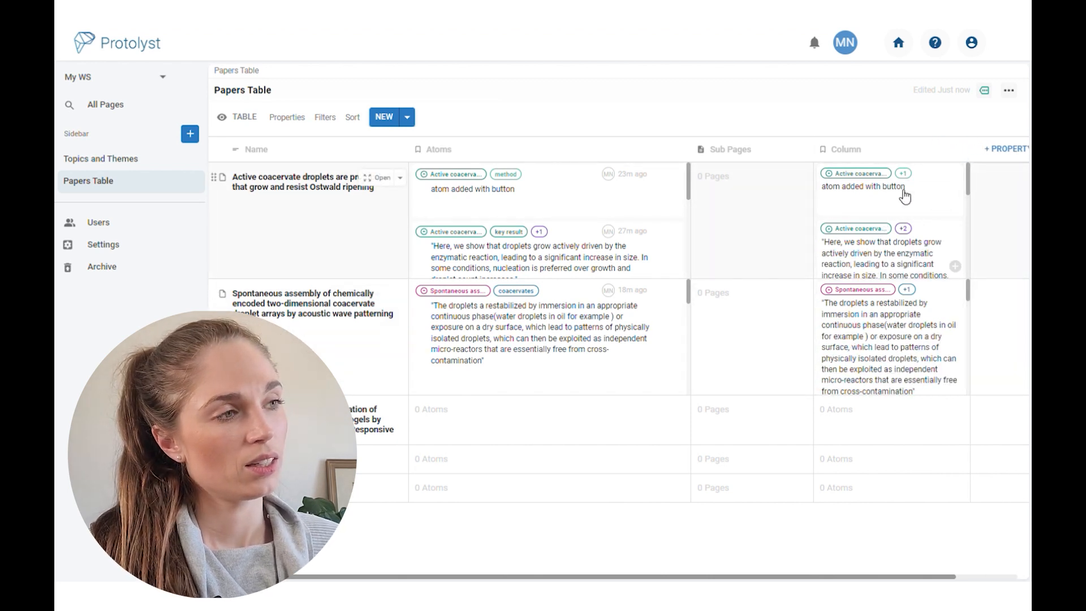
# Filter the new atoms column by the linked page "key result" and check its filter settings
pyautogui.click(882, 155)
pyautogui.click(859, 310)
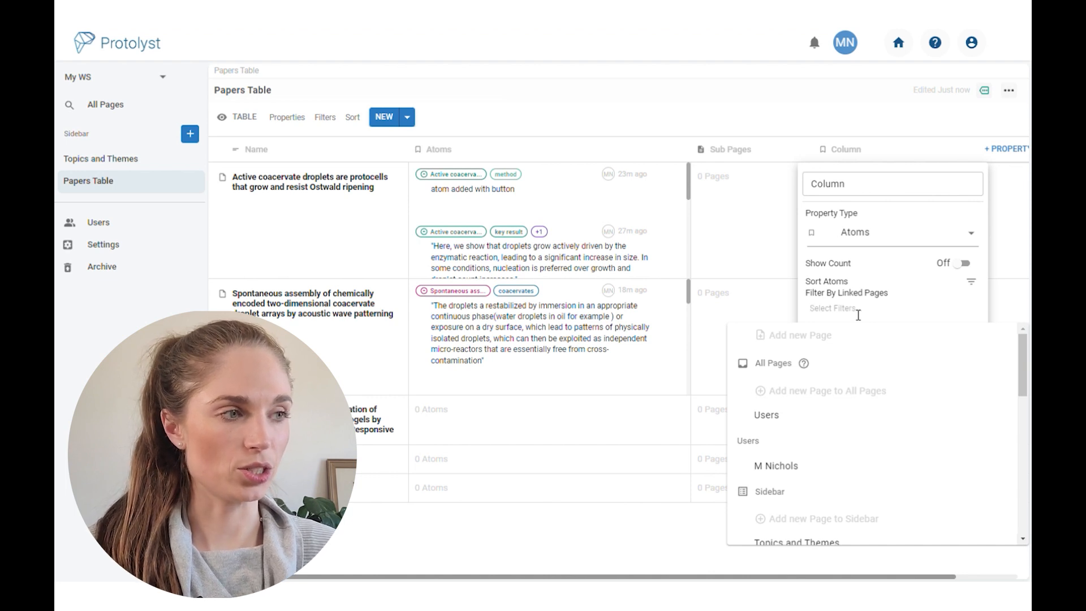
pyautogui.write('key')
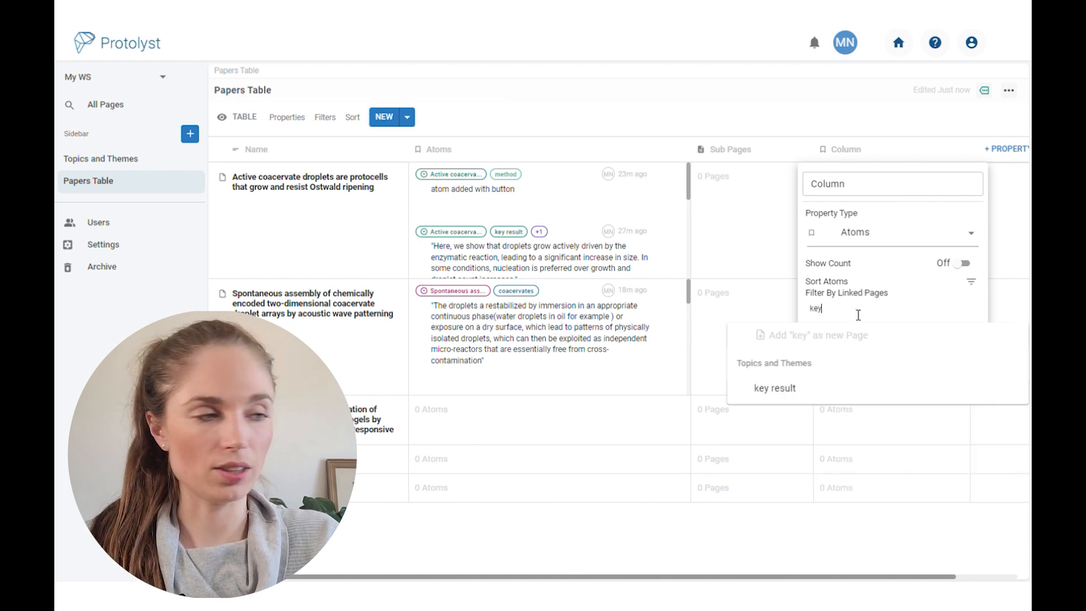
pyautogui.click(792, 389)
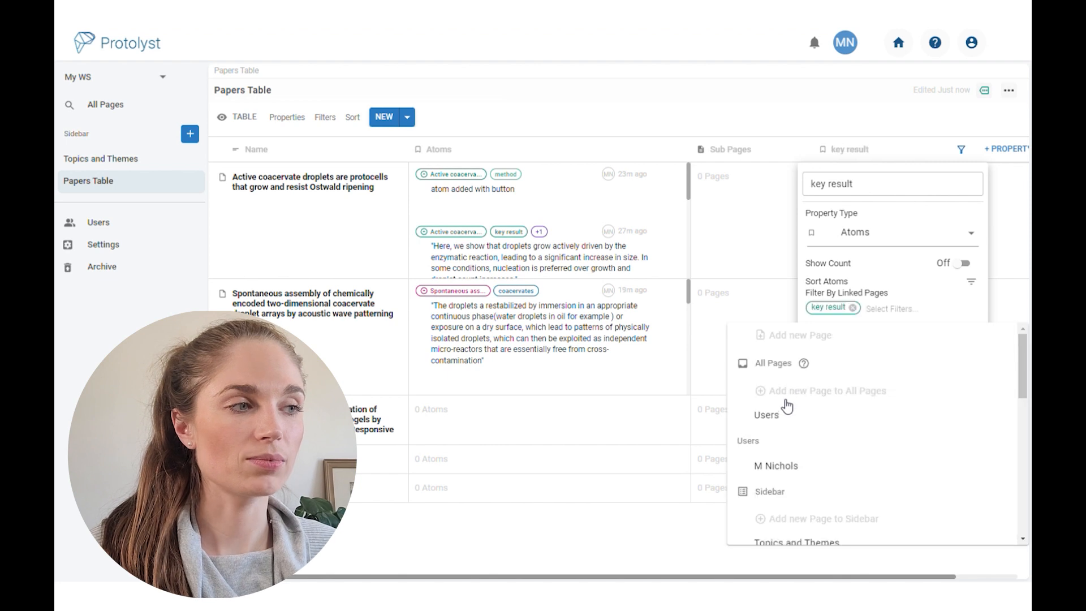
pyautogui.click(872, 136)
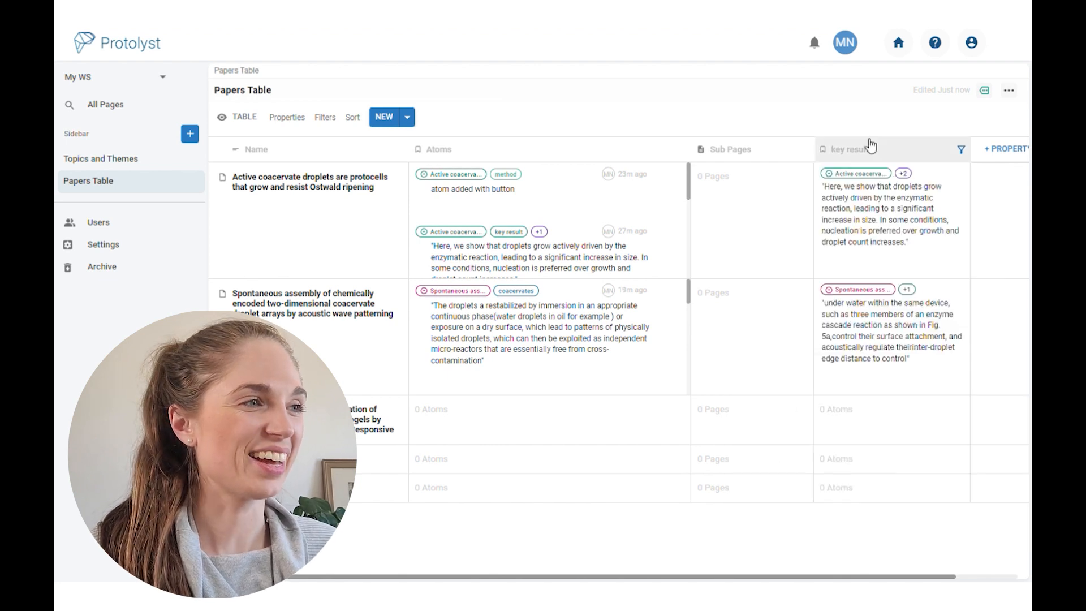
pyautogui.click(877, 148)
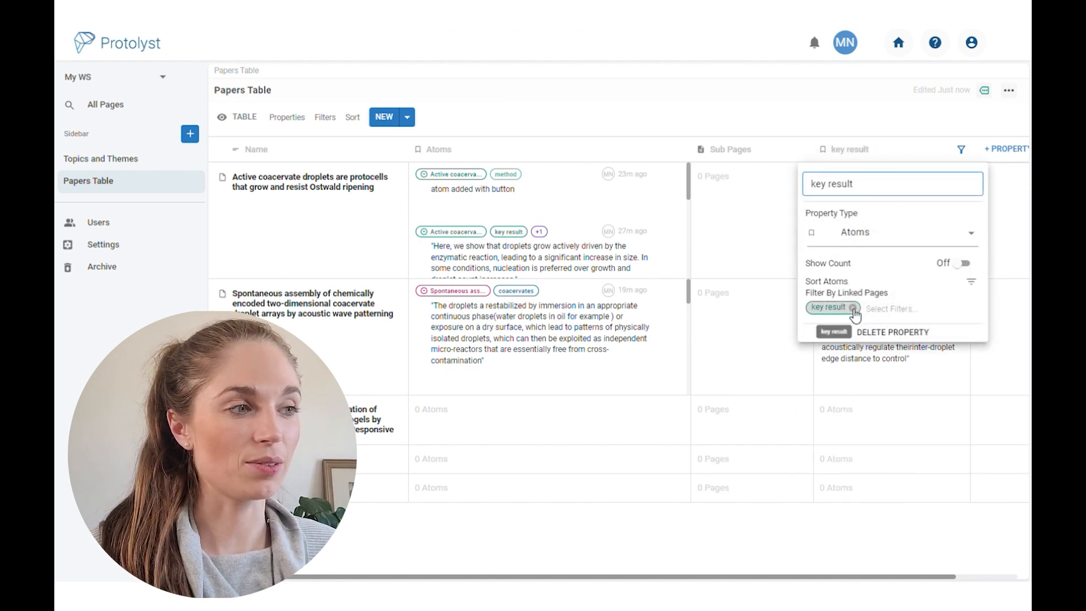
pyautogui.click(884, 130)
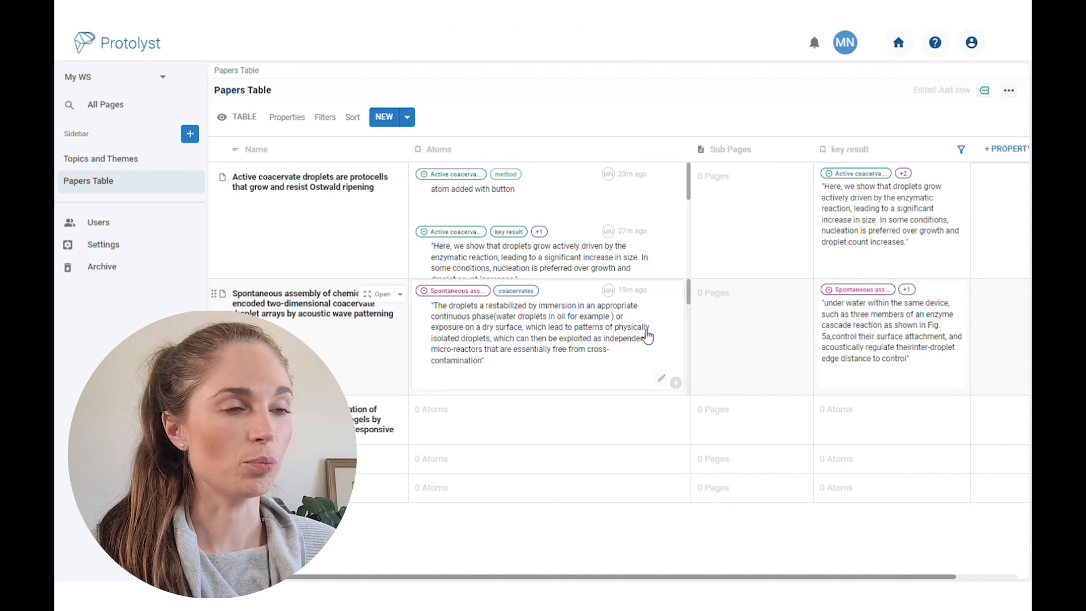
# Add another Atoms property to the Papers Table and filter it by the linked page "method"
pyautogui.scroll(-5, 648, 337)
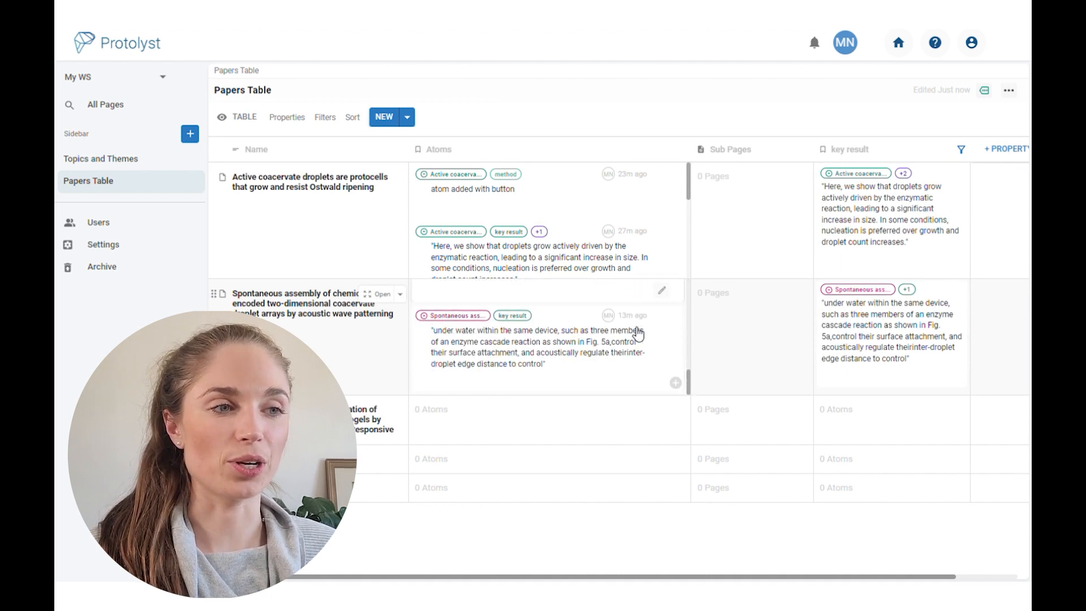
pyautogui.scroll(5, 647, 337)
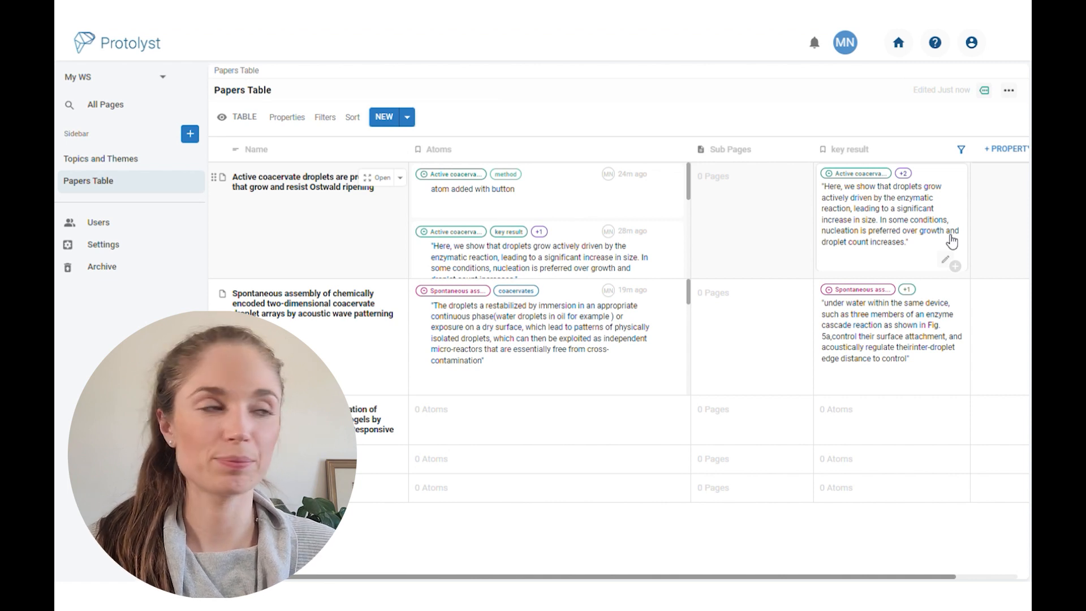
pyautogui.click(1005, 148)
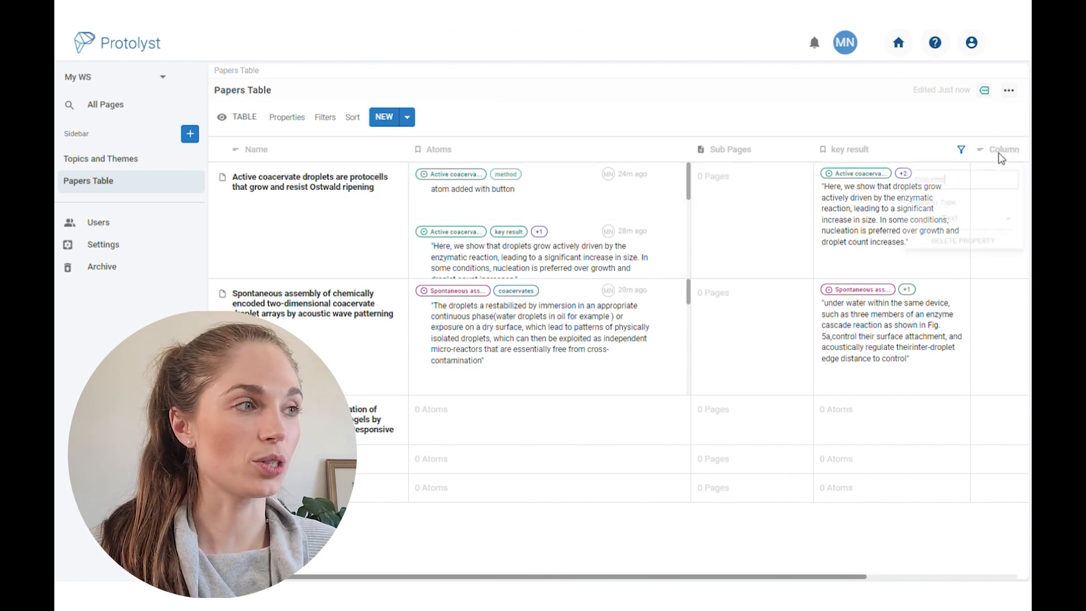
pyautogui.click(996, 232)
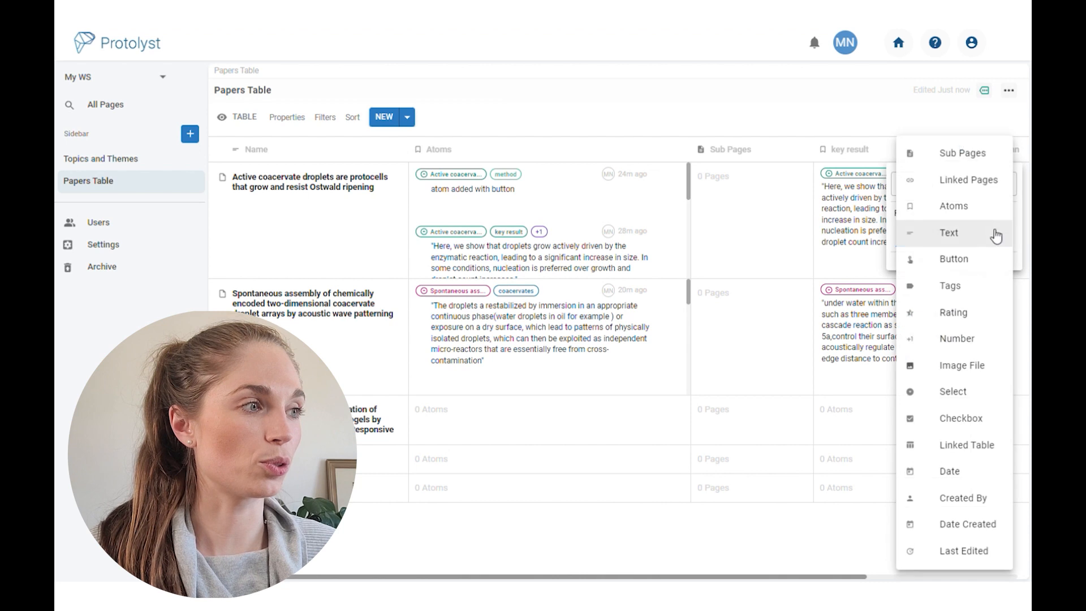
pyautogui.click(961, 213)
pyautogui.click(901, 310)
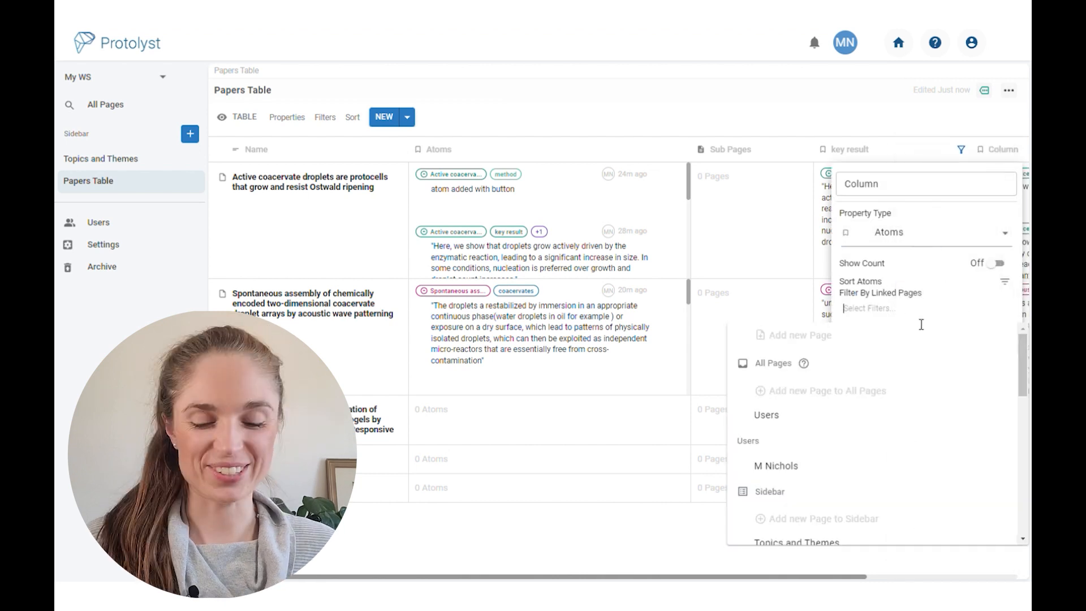
pyautogui.write('metho')
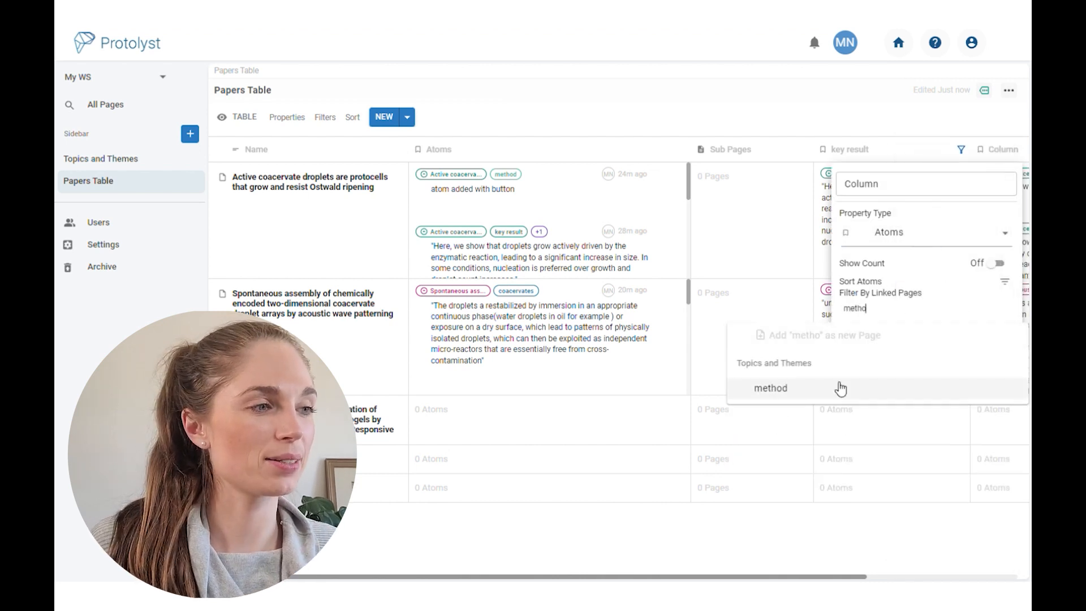
pyautogui.click(841, 388)
pyautogui.click(823, 139)
pyautogui.click(823, 138)
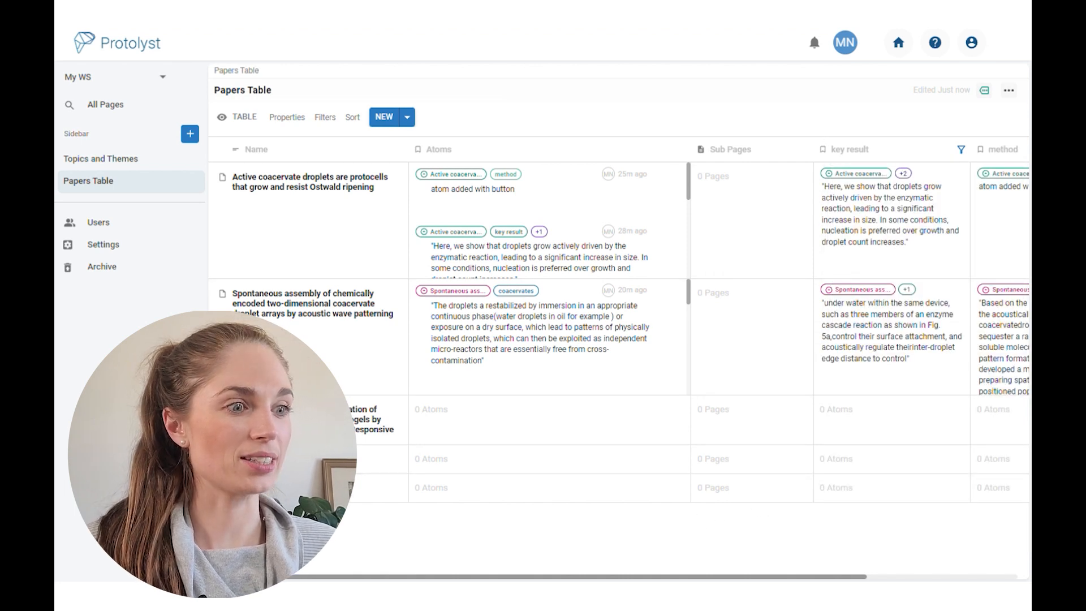
# Hide the Atoms and Sub Pages columns in the Papers Table
pyautogui.moveTo(517, 580); pyautogui.dragTo(638, 576)
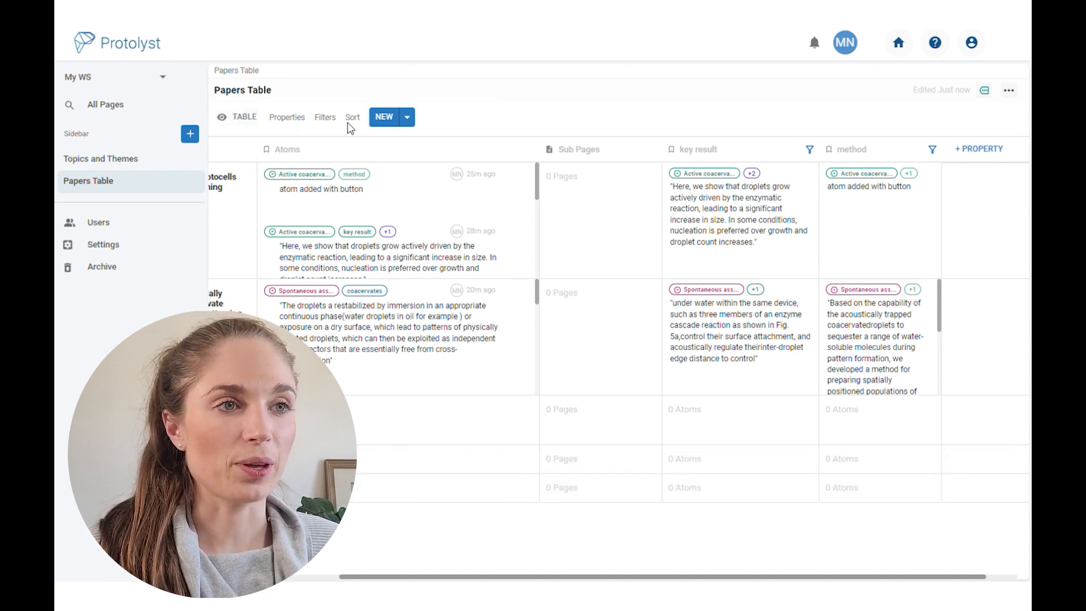
pyautogui.click(296, 125)
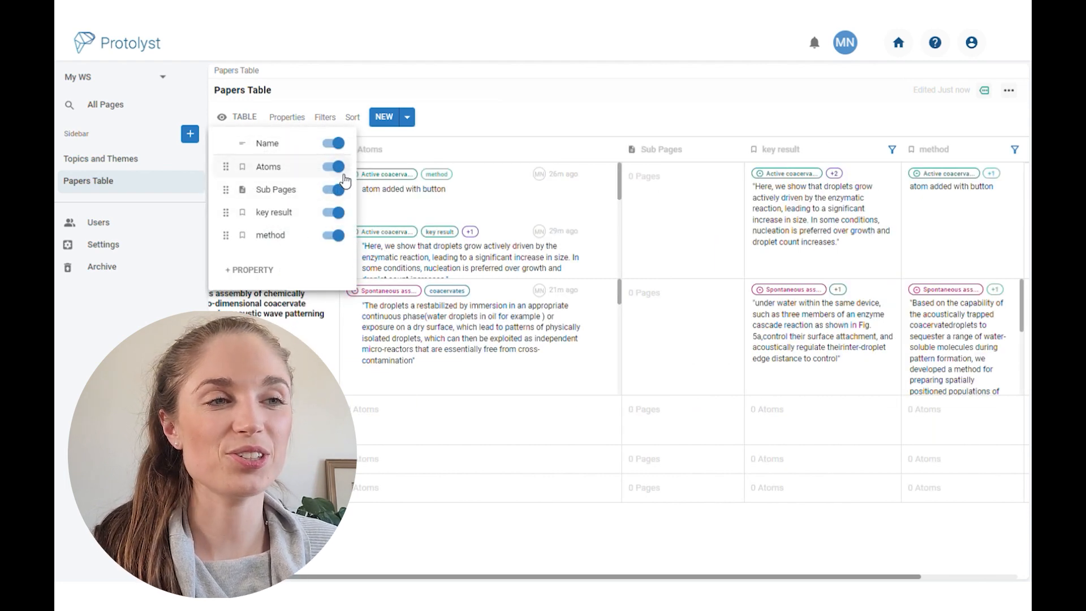
pyautogui.click(342, 189)
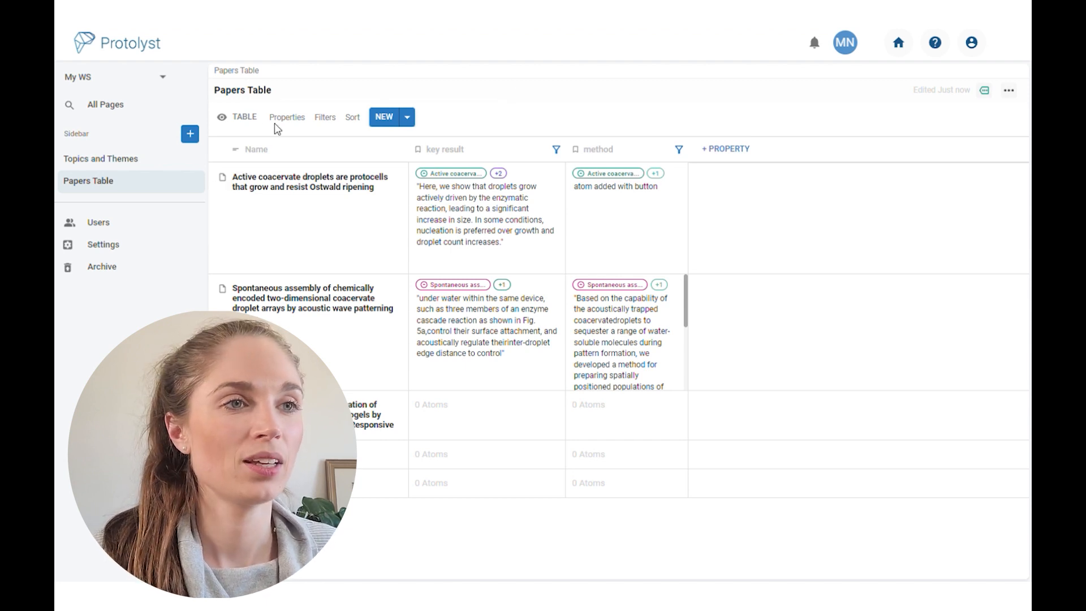
# Create an additional table view named "New" for the Papers Table
pyautogui.click(235, 117)
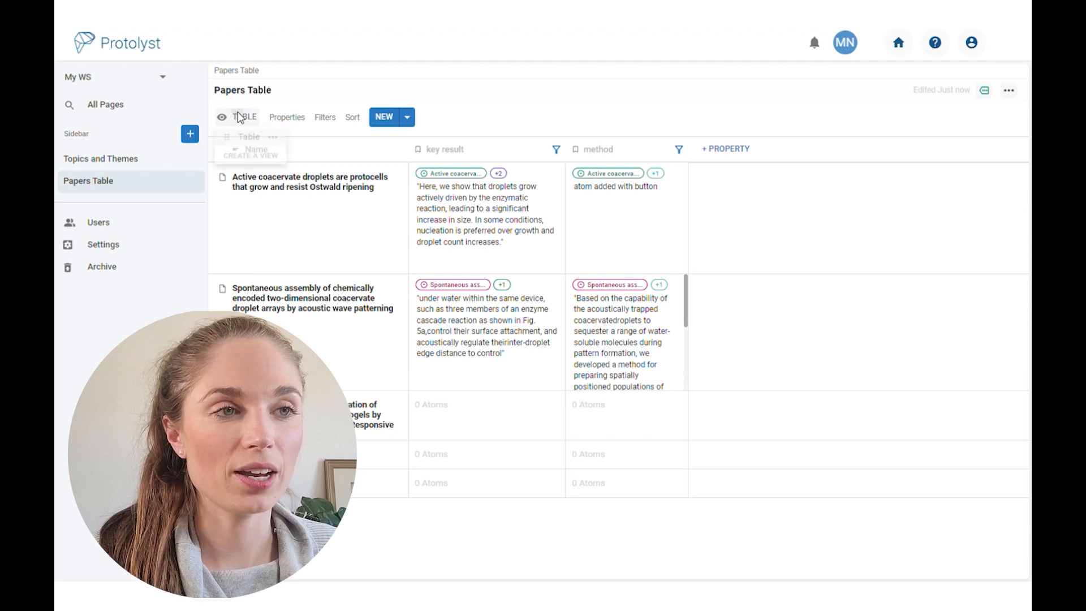
pyautogui.click(268, 164)
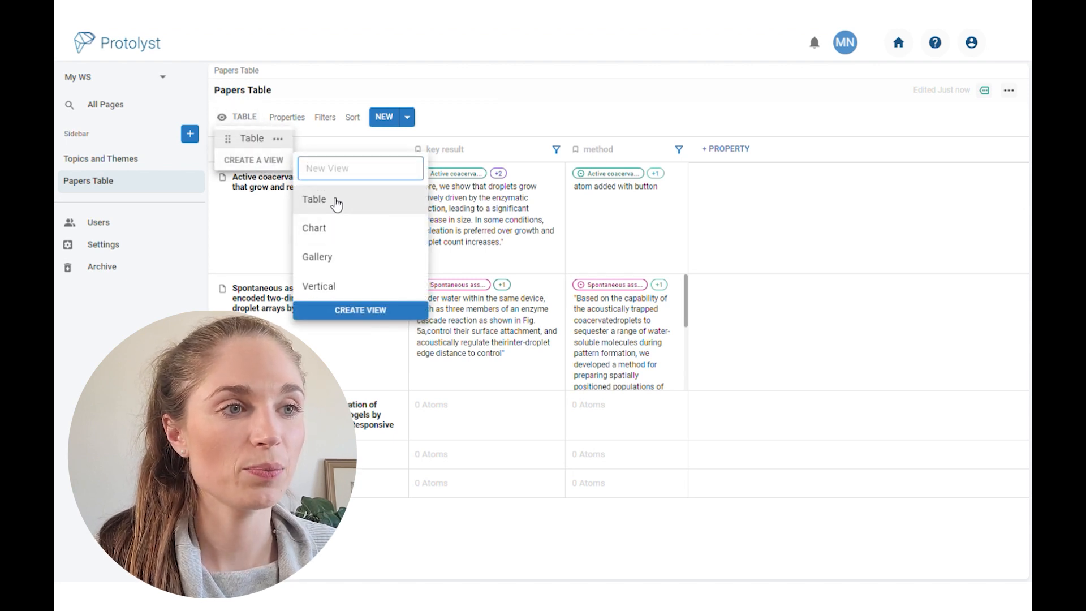
pyautogui.write('New')
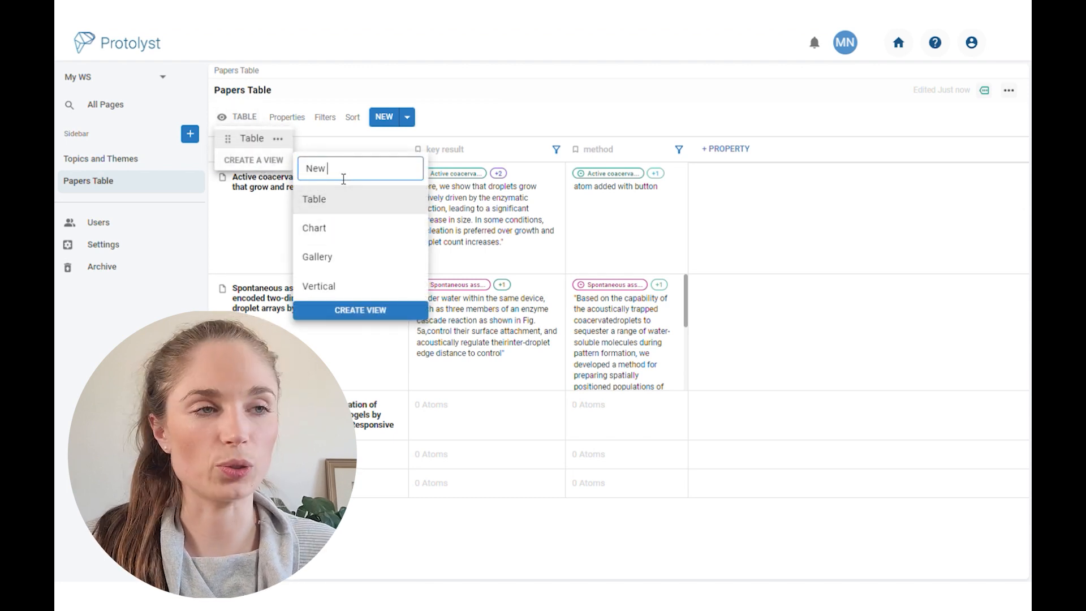
pyautogui.click(362, 310)
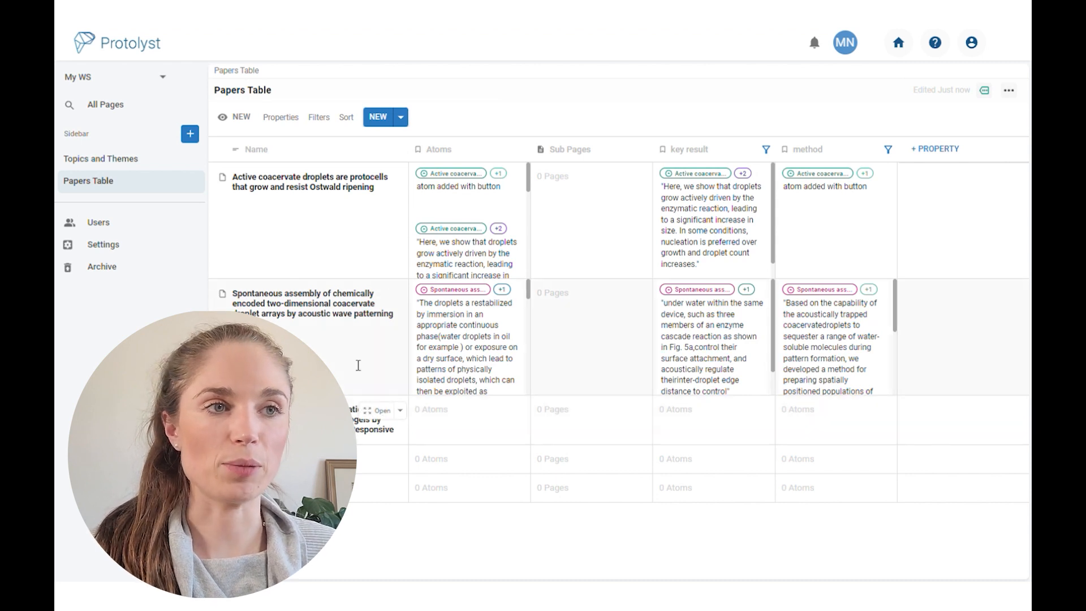
# Rename the "New" view as "Master" and move it above the "Table" view in the view order
pyautogui.click(240, 122)
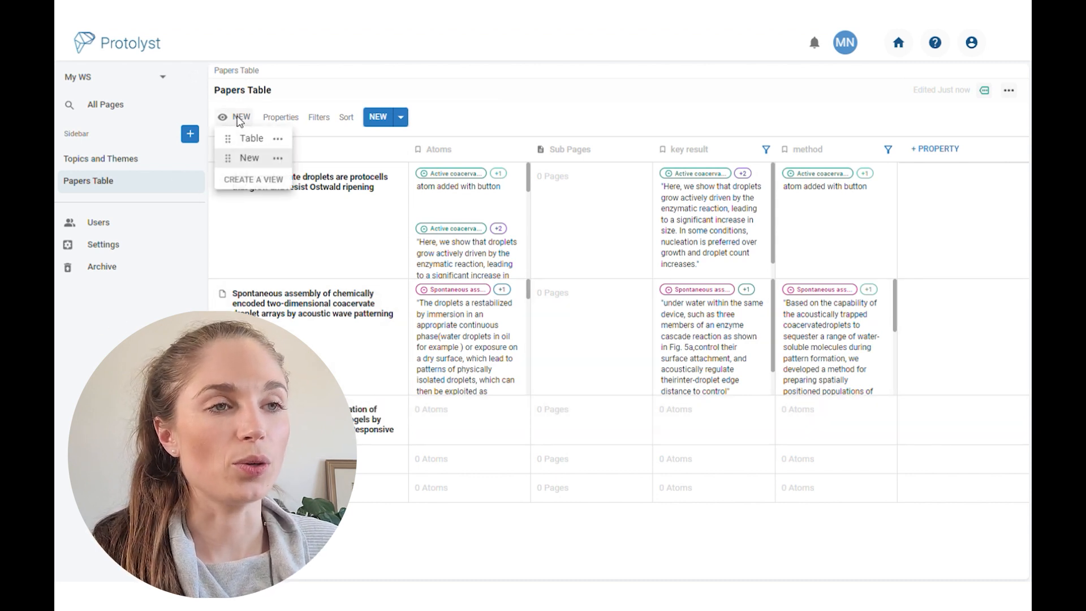
pyautogui.click(278, 160)
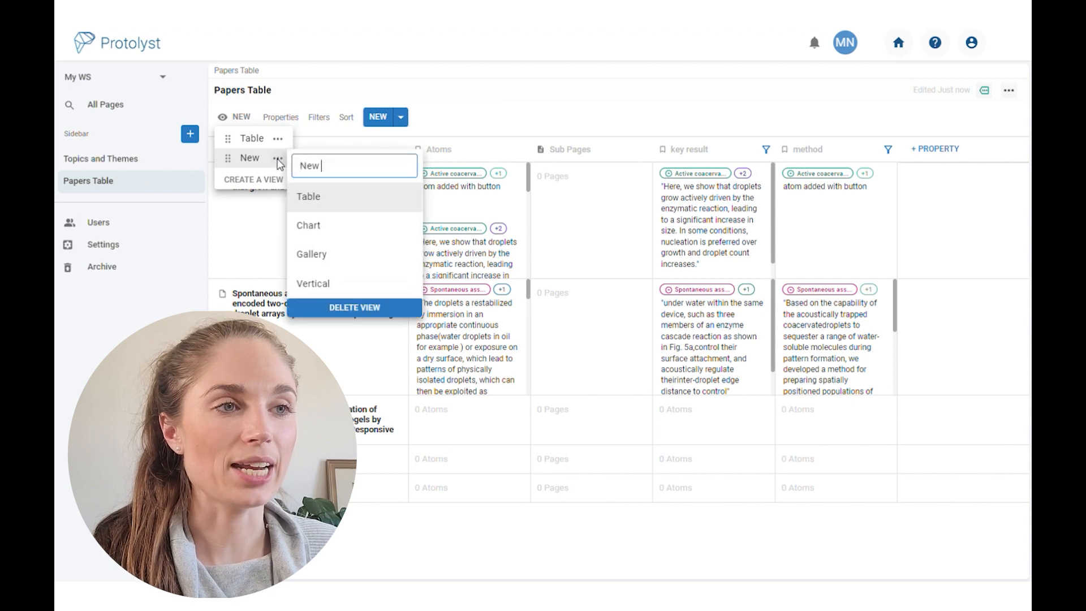
pyautogui.write('Master')
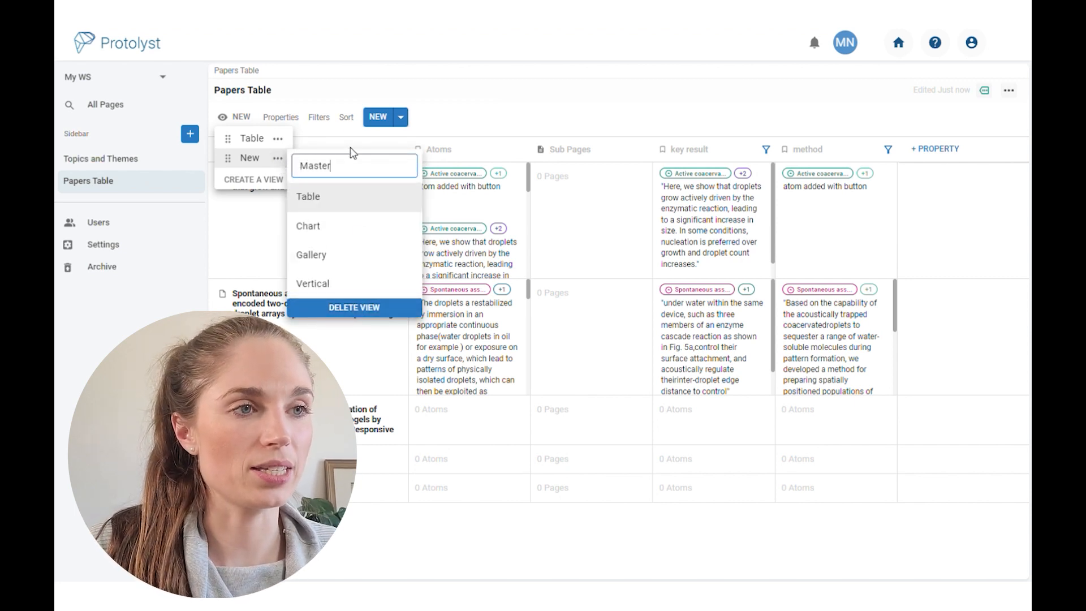
pyautogui.click(445, 144)
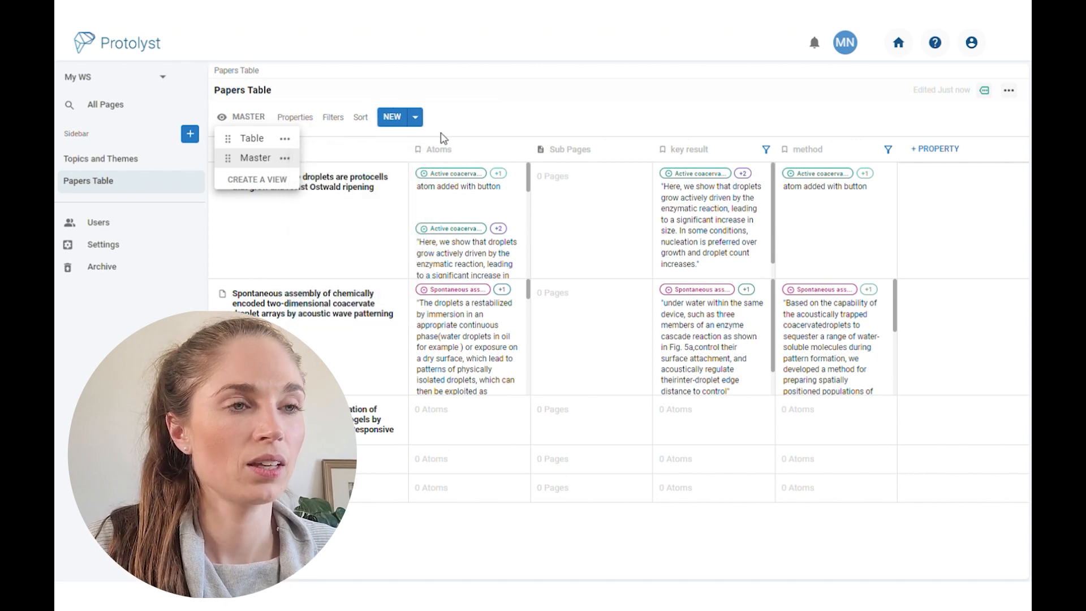
pyautogui.moveTo(228, 161); pyautogui.dragTo(232, 140)
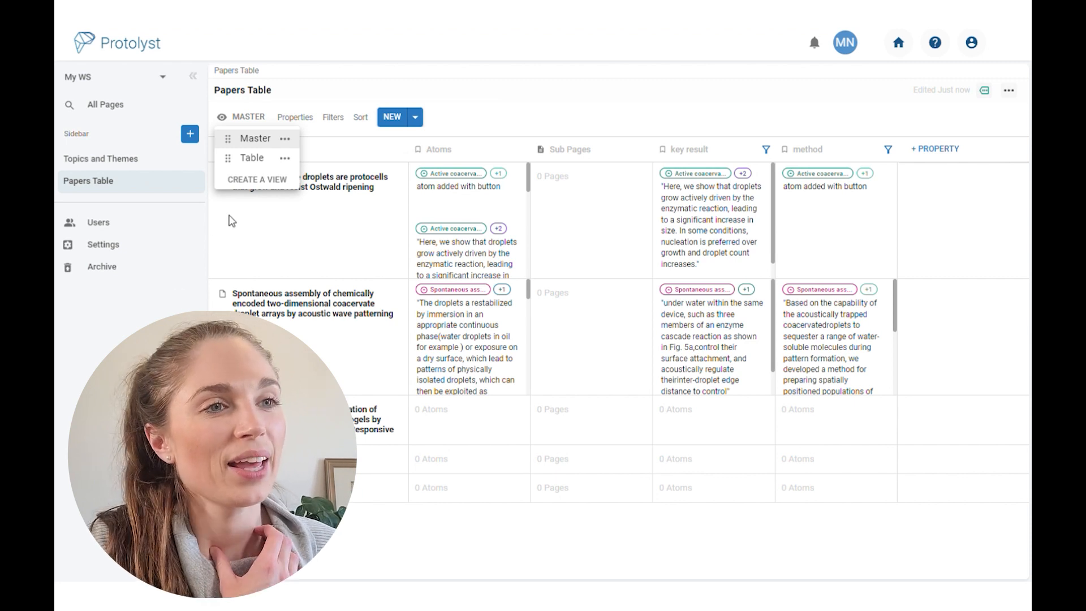
# Switch to the "Table" view and rename it as "Paper Overview"
pyautogui.click(261, 163)
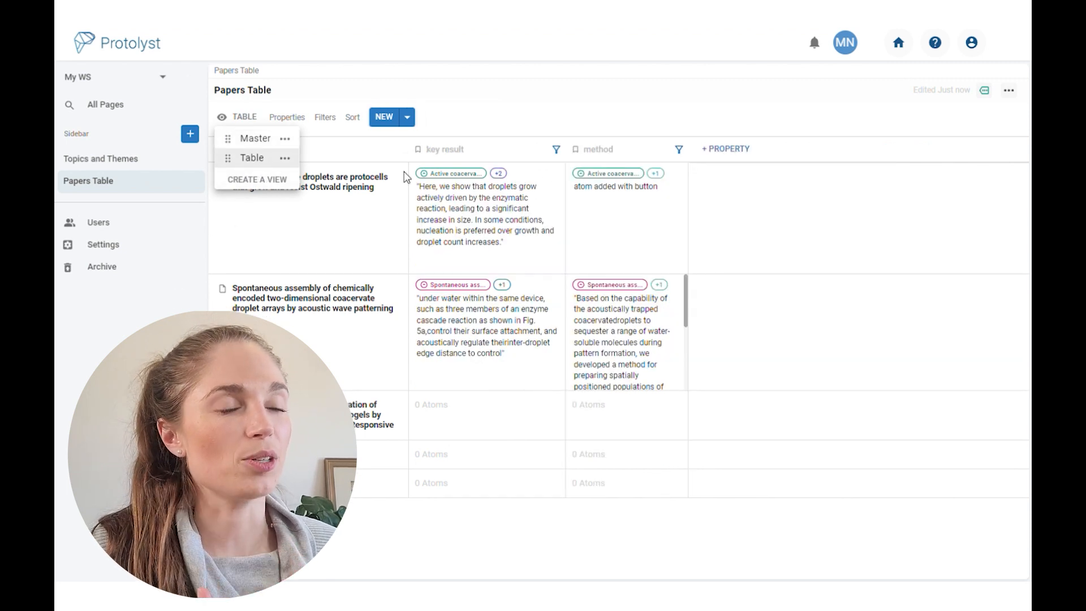
pyautogui.click(285, 158)
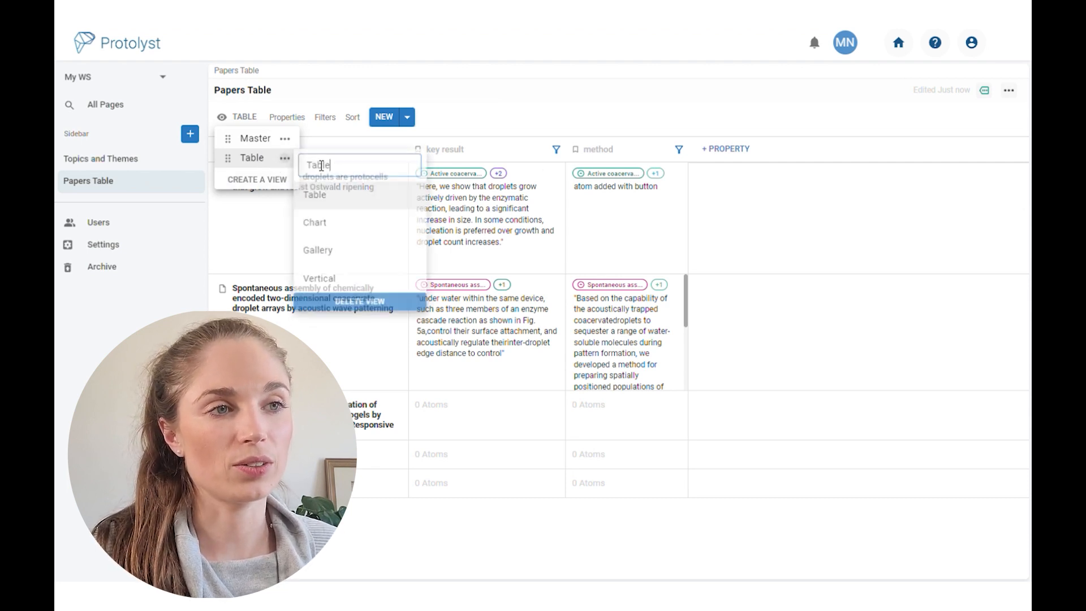
pyautogui.doubleClick(312, 169)
pyautogui.write('P')
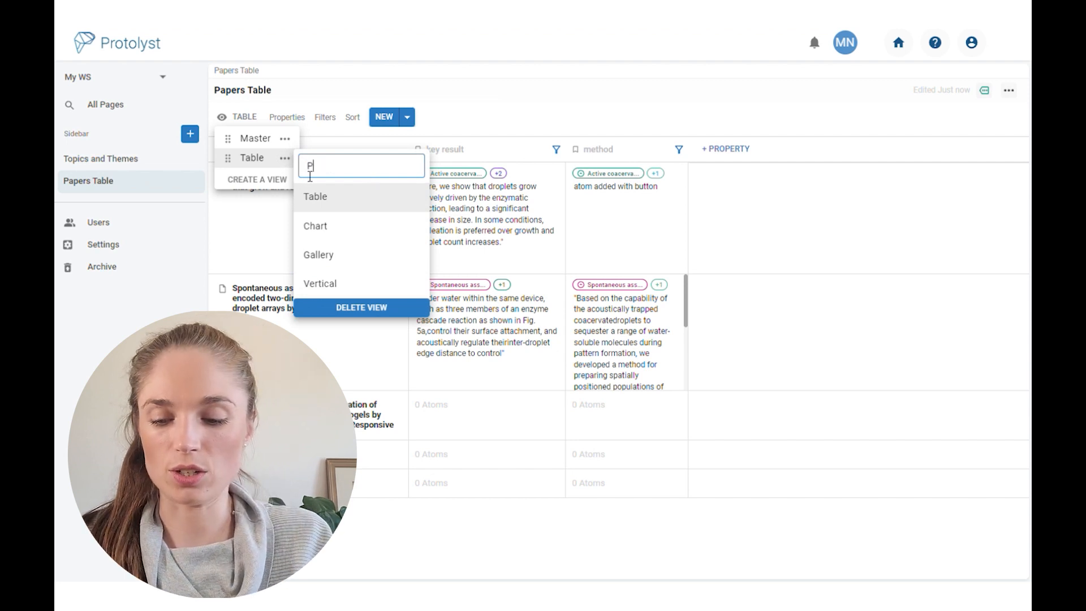
pyautogui.write('aper Overview')
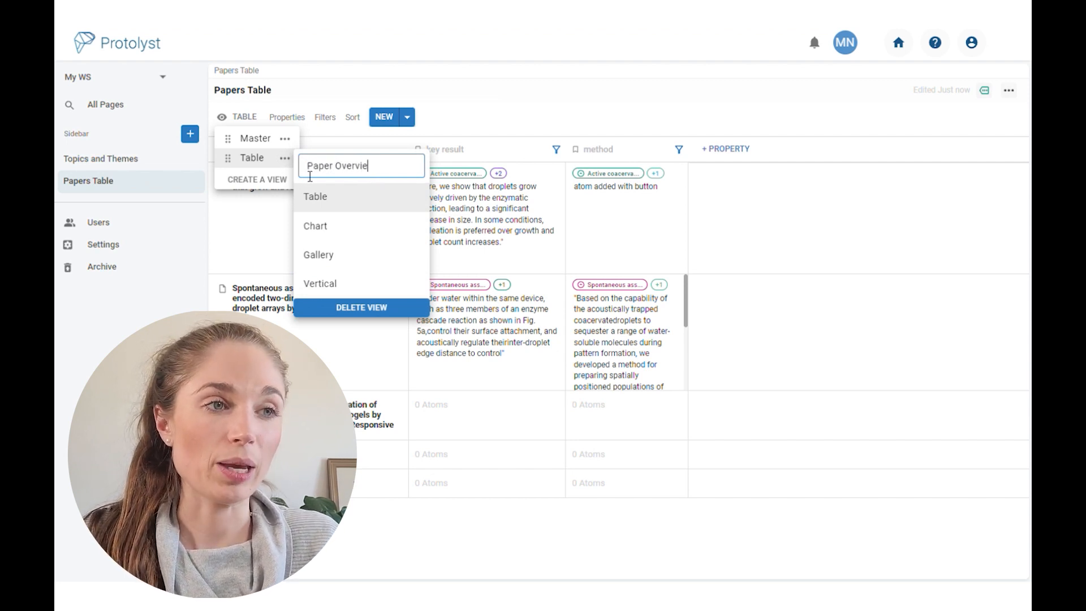
pyautogui.click(556, 125)
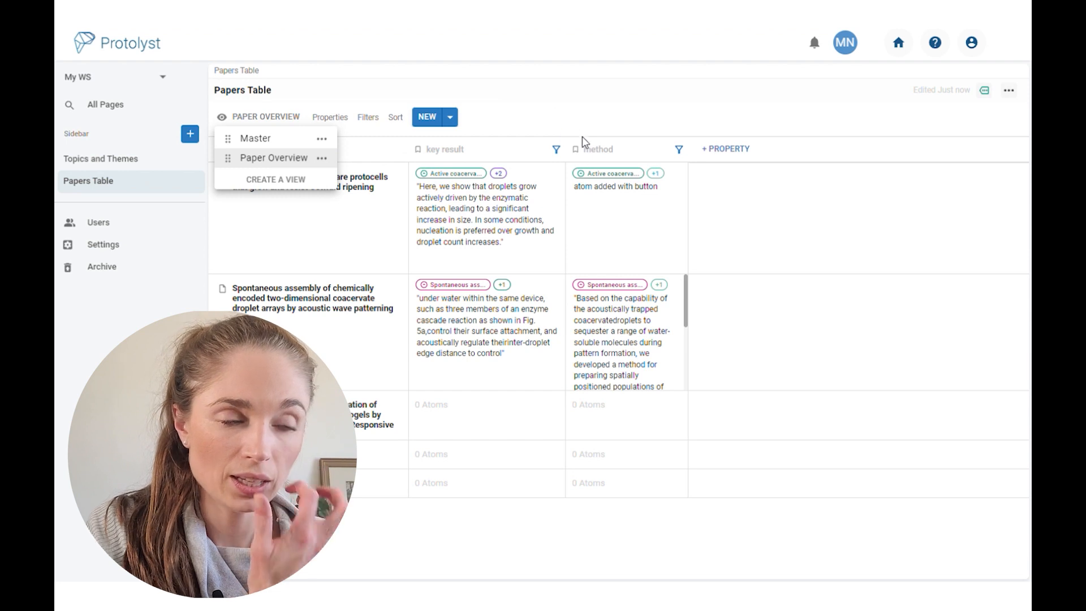
pyautogui.click(648, 95)
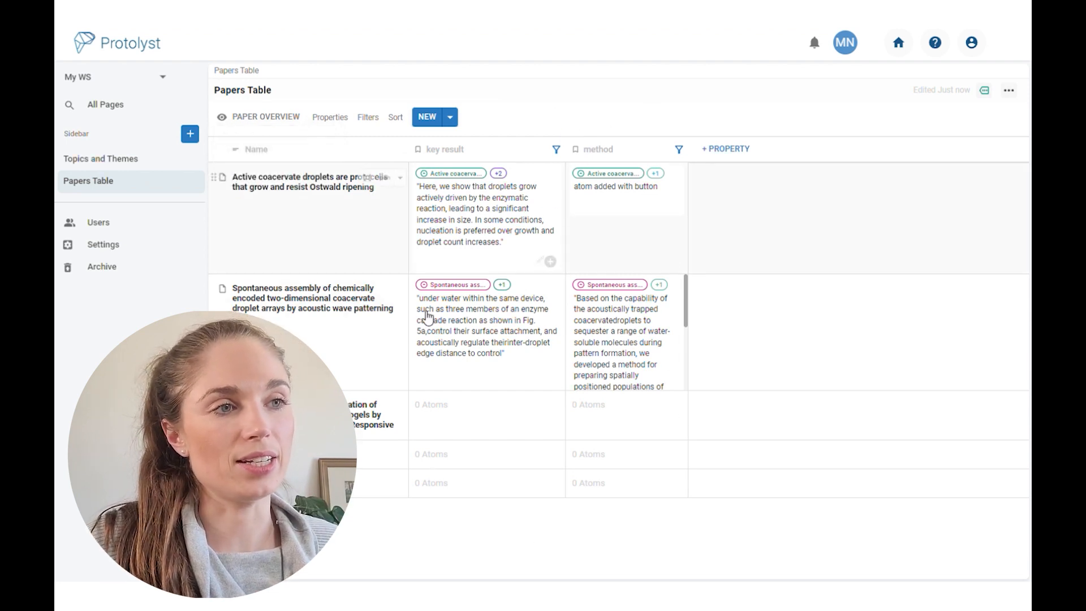
pyautogui.click(263, 117)
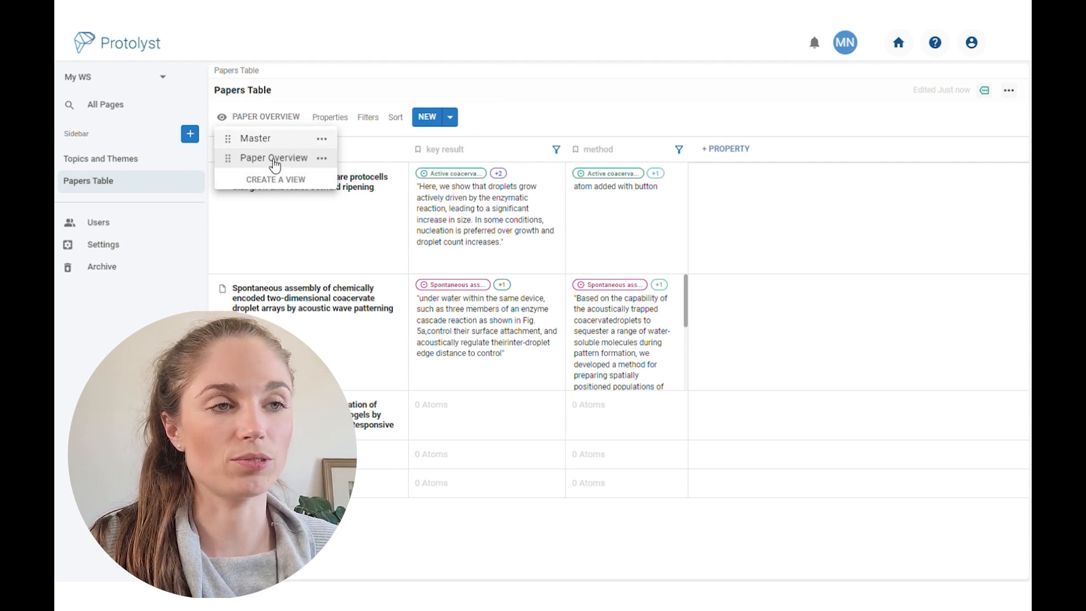
pyautogui.click(591, 130)
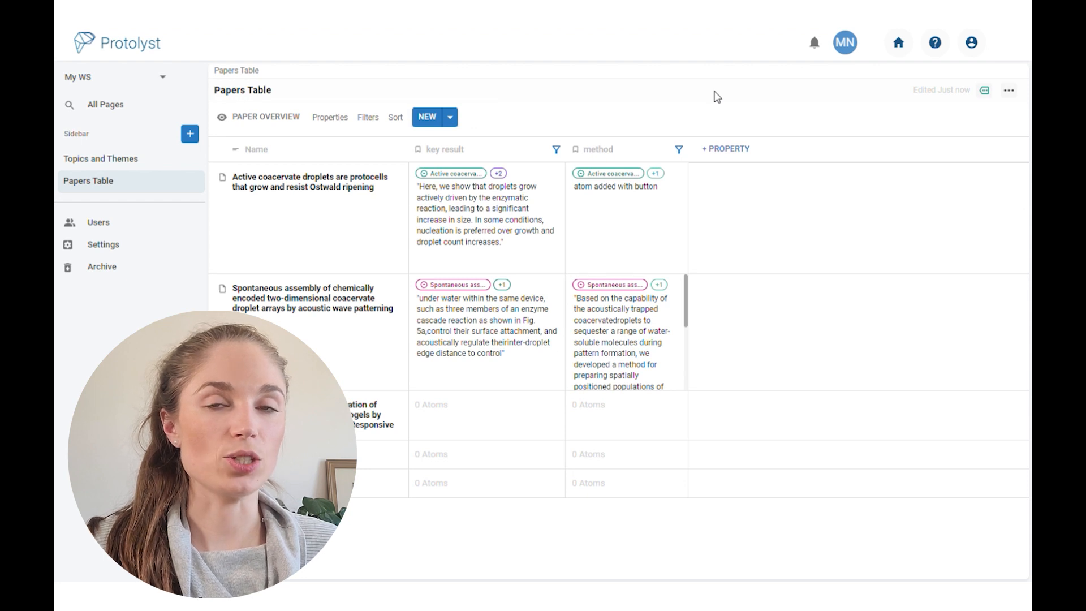
# Add a new property to the Papers Table and set its property type to Select
pyautogui.click(742, 148)
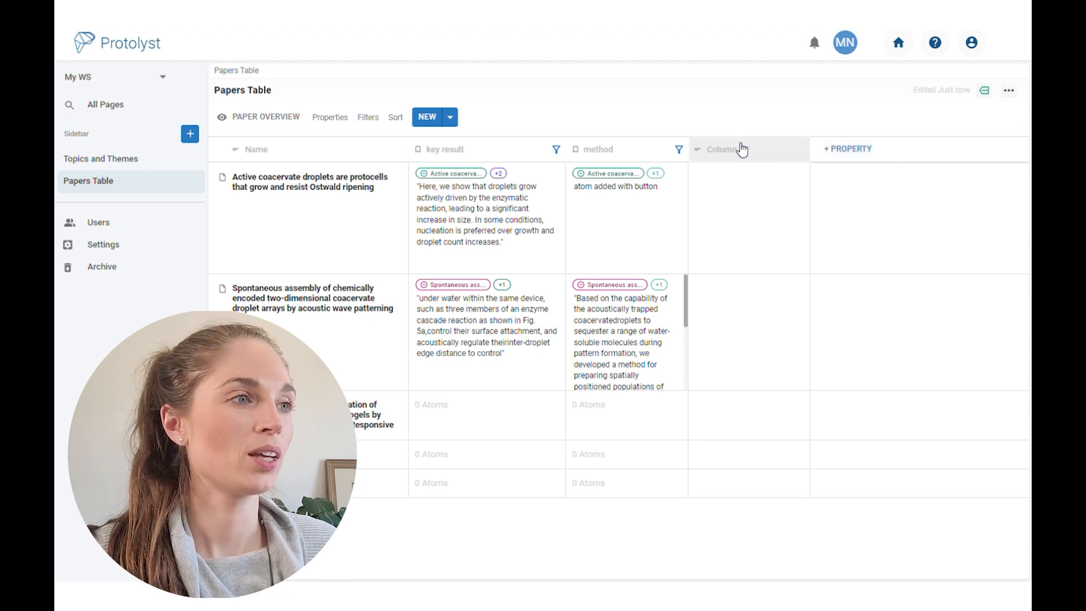
pyautogui.click(756, 149)
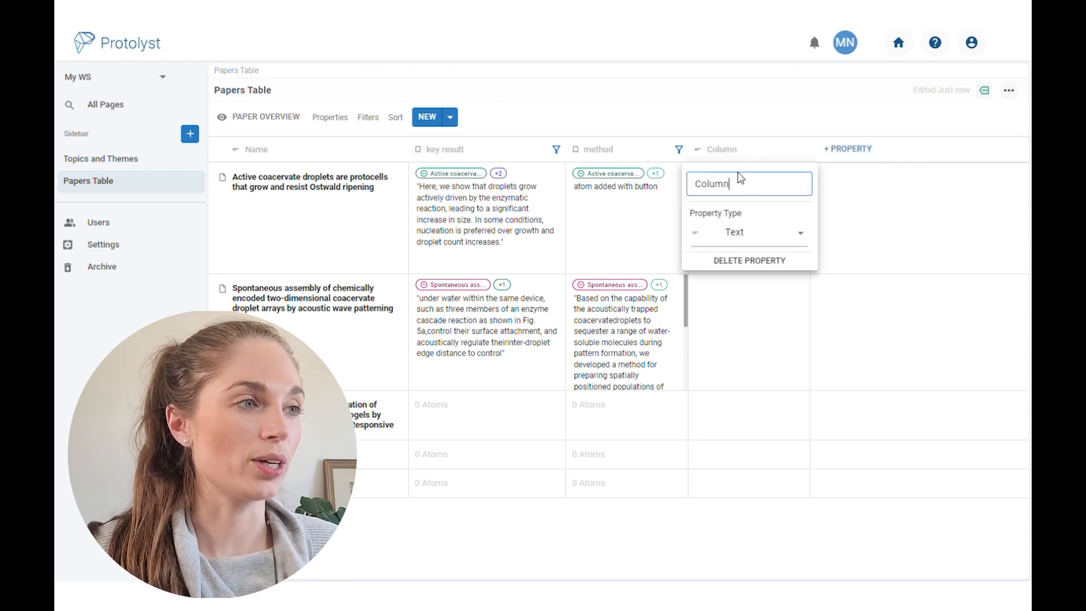
pyautogui.click(795, 231)
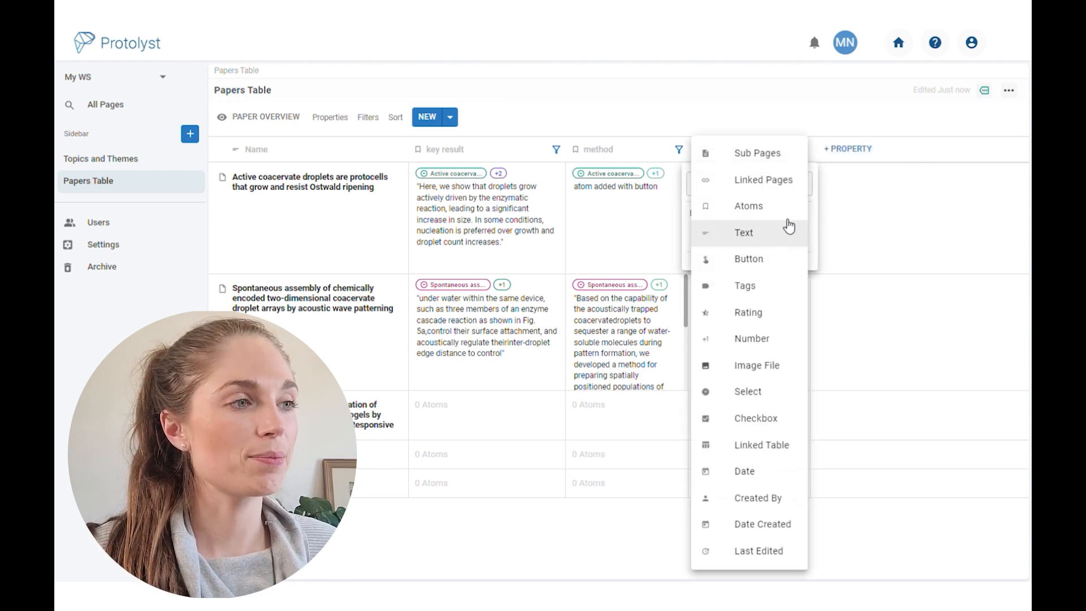
pyautogui.click(760, 397)
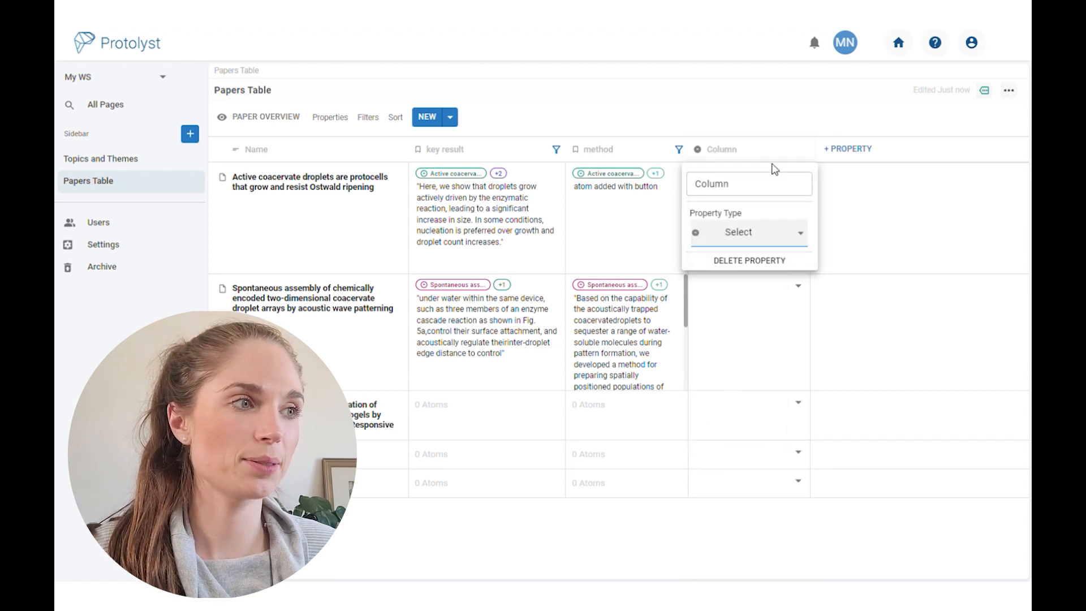
pyautogui.click(771, 104)
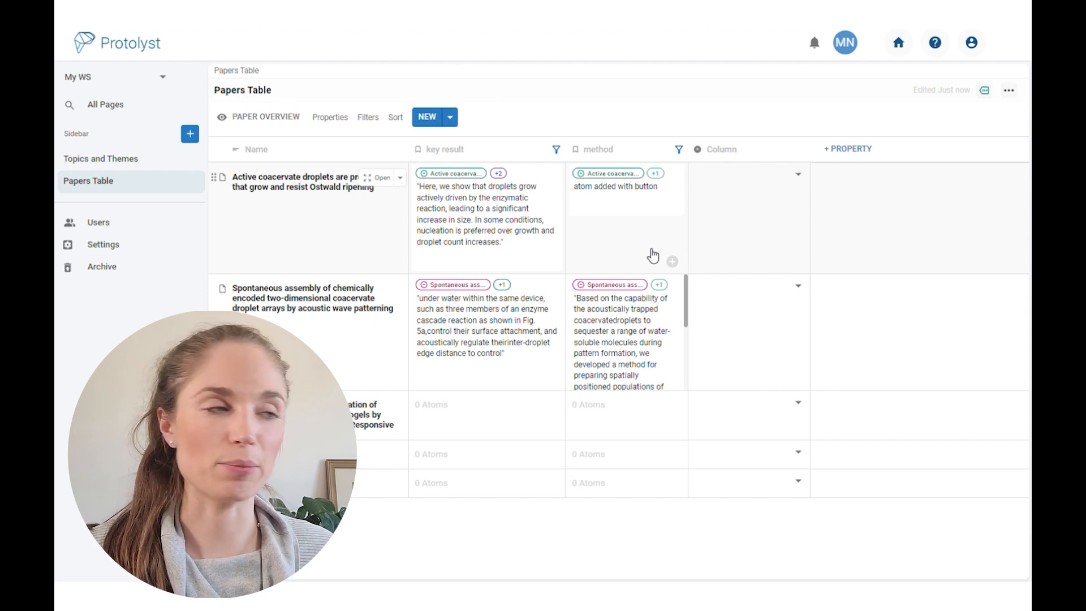
# Create the options "Review", "To Read", "Read" and "Re-read" for the Select column from the first paper's cell
pyautogui.click(798, 175)
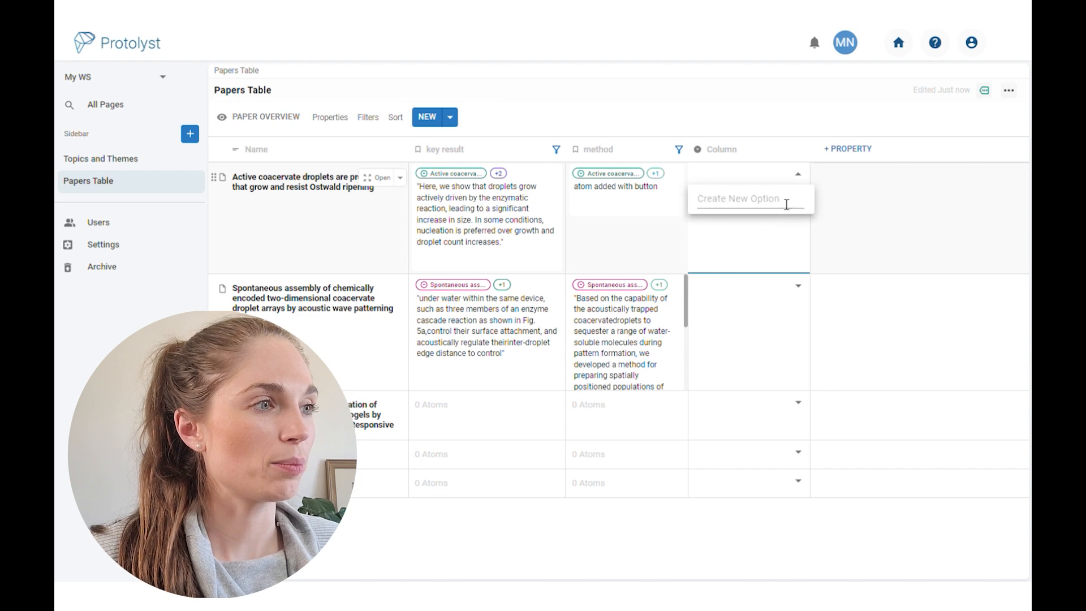
pyautogui.click(786, 205)
pyautogui.write('Review')
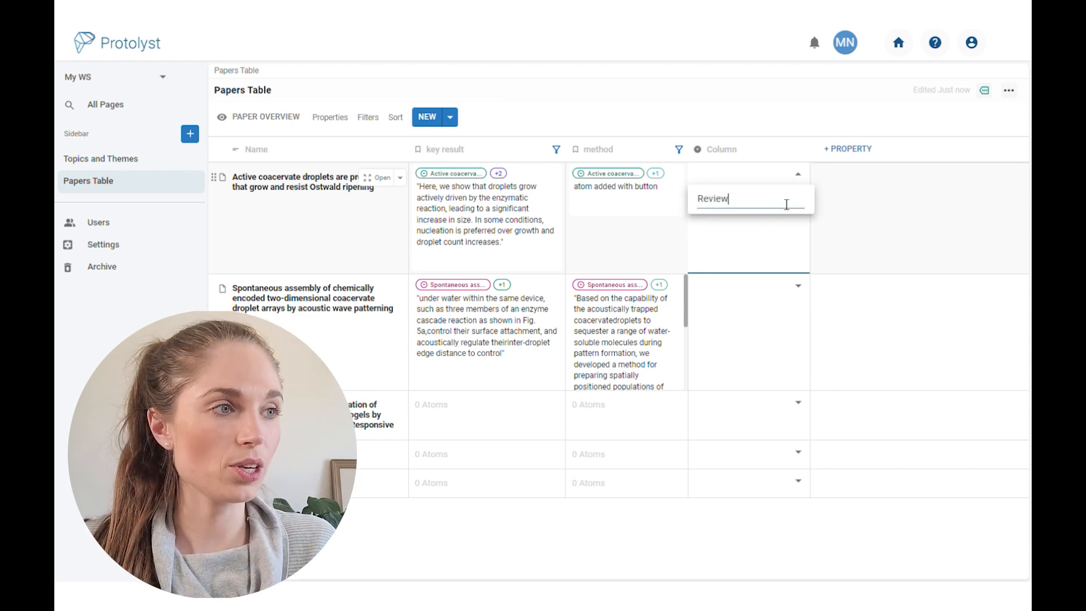
pyautogui.press('Return')
pyautogui.write('To Read')
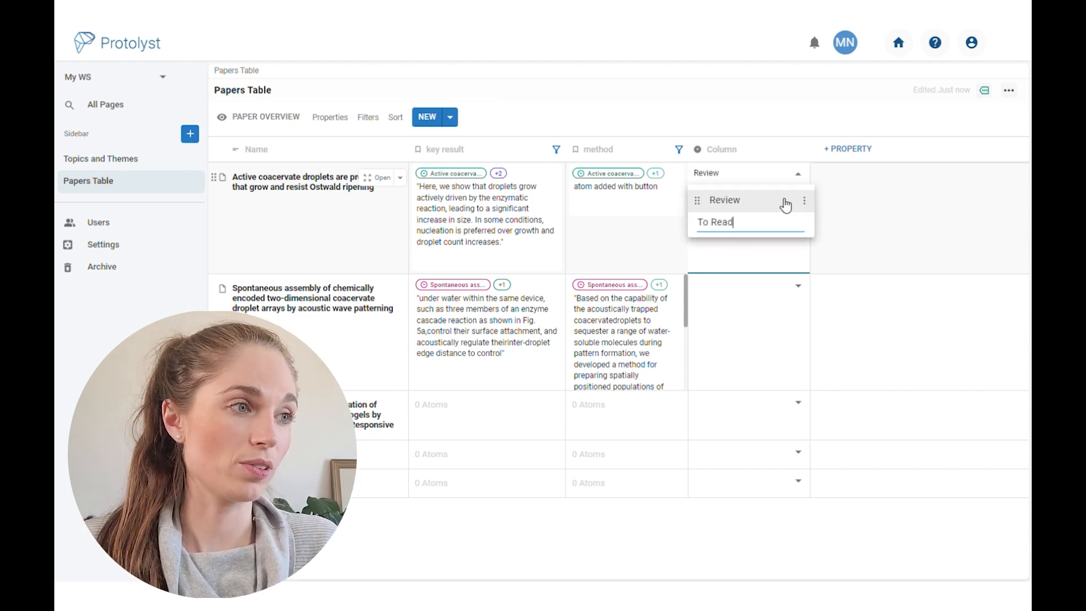
pyautogui.press('Return')
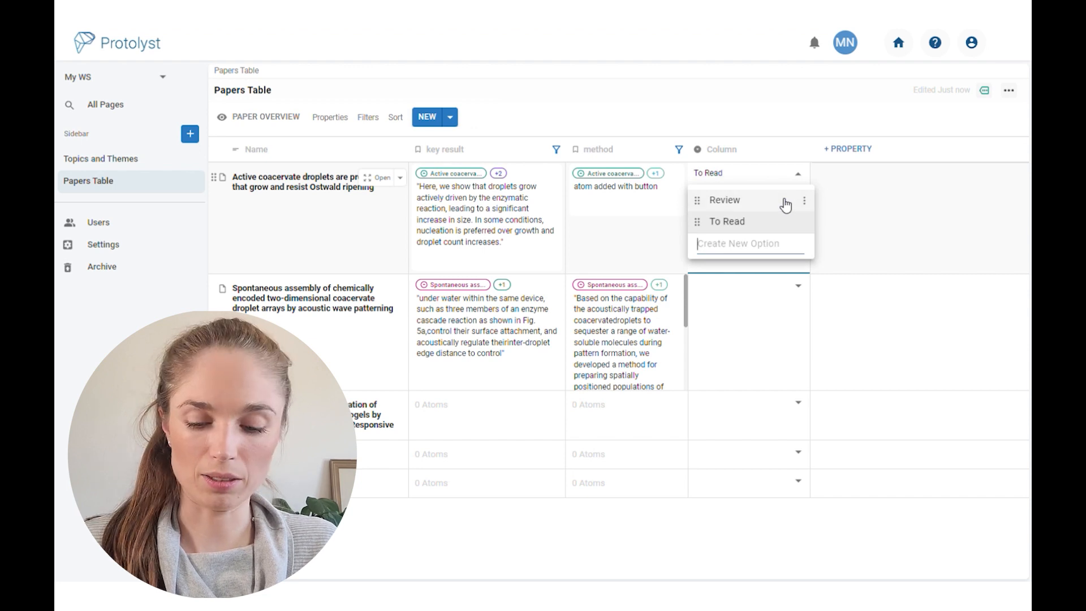
pyautogui.write('Read')
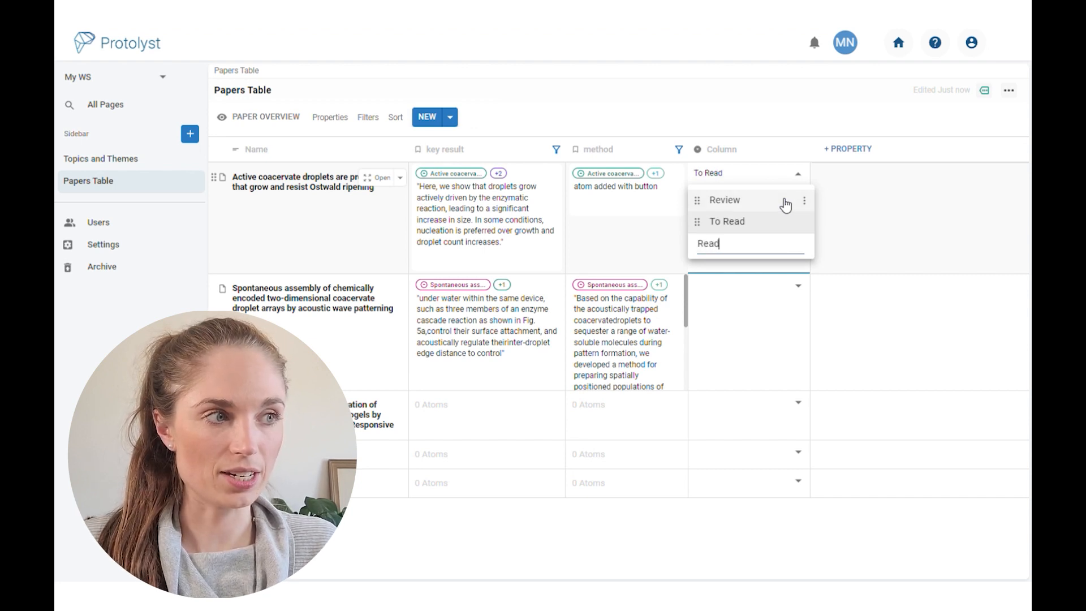
pyautogui.press('Return')
pyautogui.write('Re-read')
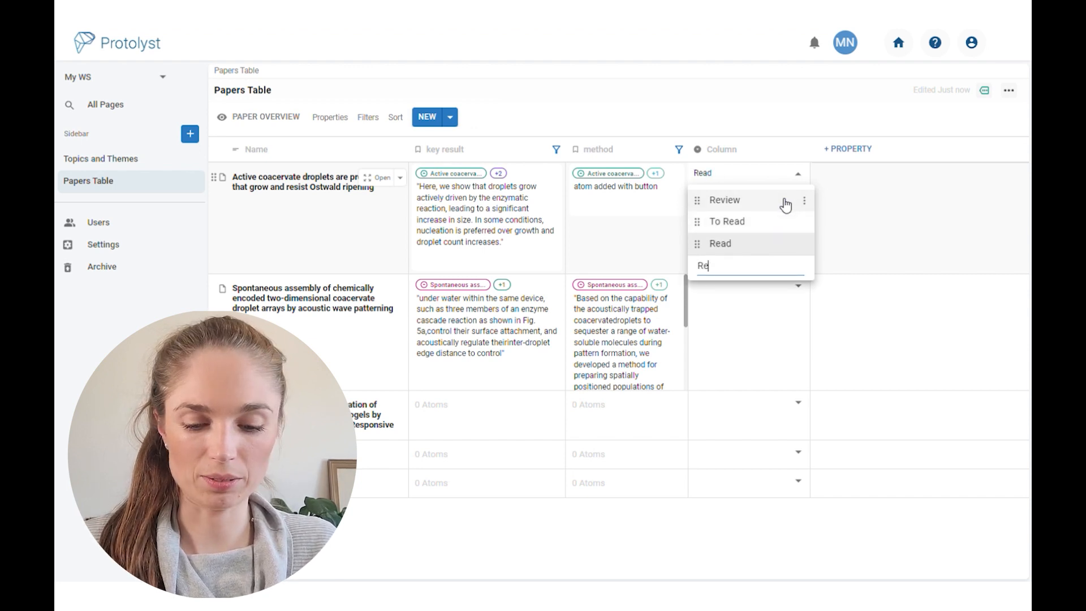
pyautogui.press('Return')
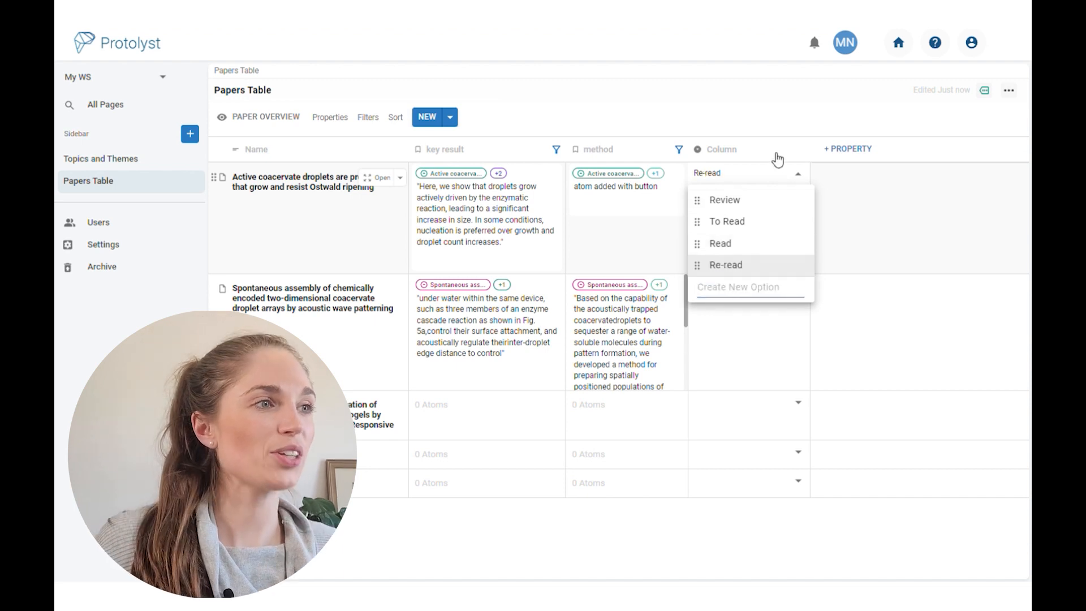
pyautogui.click(778, 97)
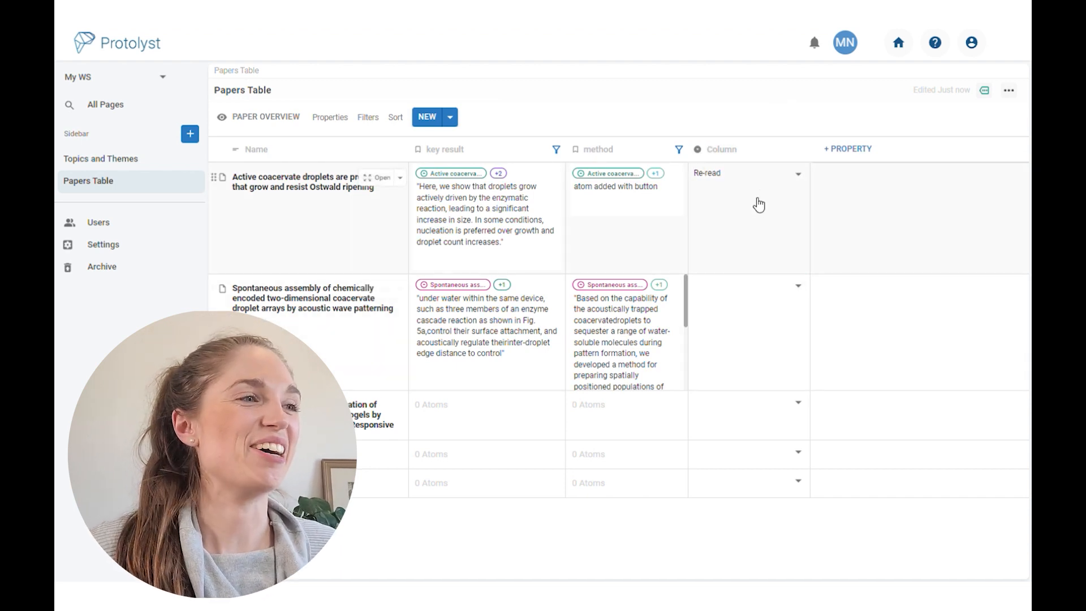
# Set the reading status of the first two papers to "Read" and of the third paper to "Review"
pyautogui.click(798, 174)
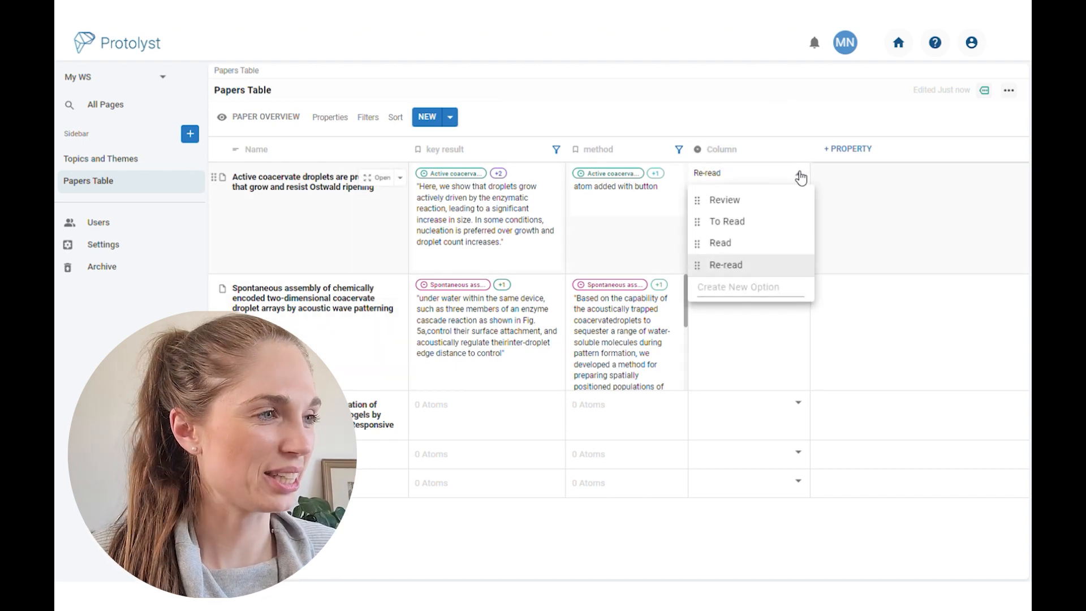
pyautogui.click(735, 243)
pyautogui.click(798, 285)
pyautogui.click(730, 355)
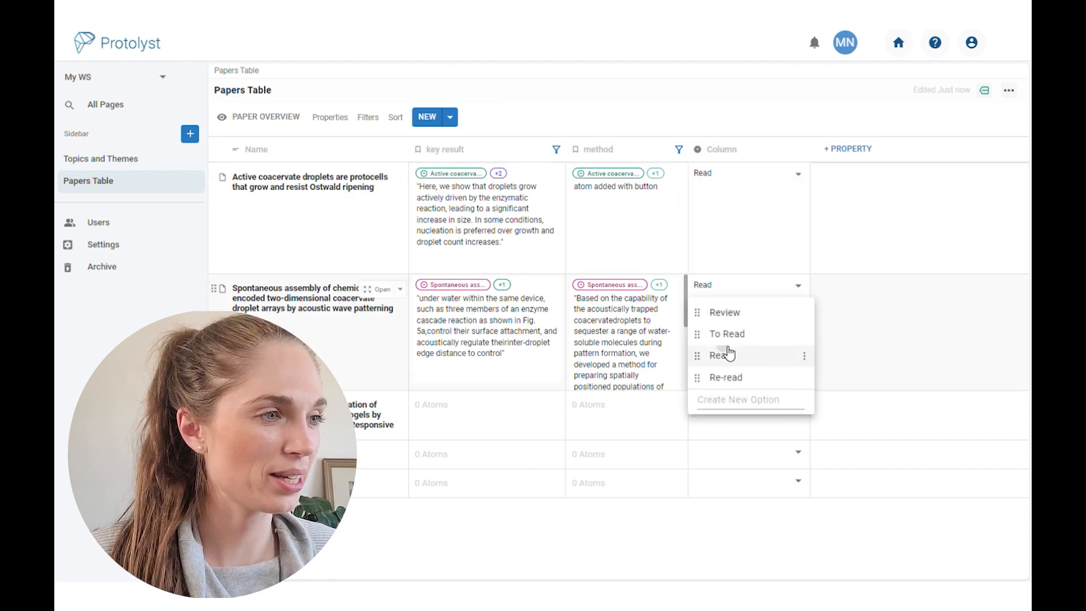
pyautogui.click(798, 403)
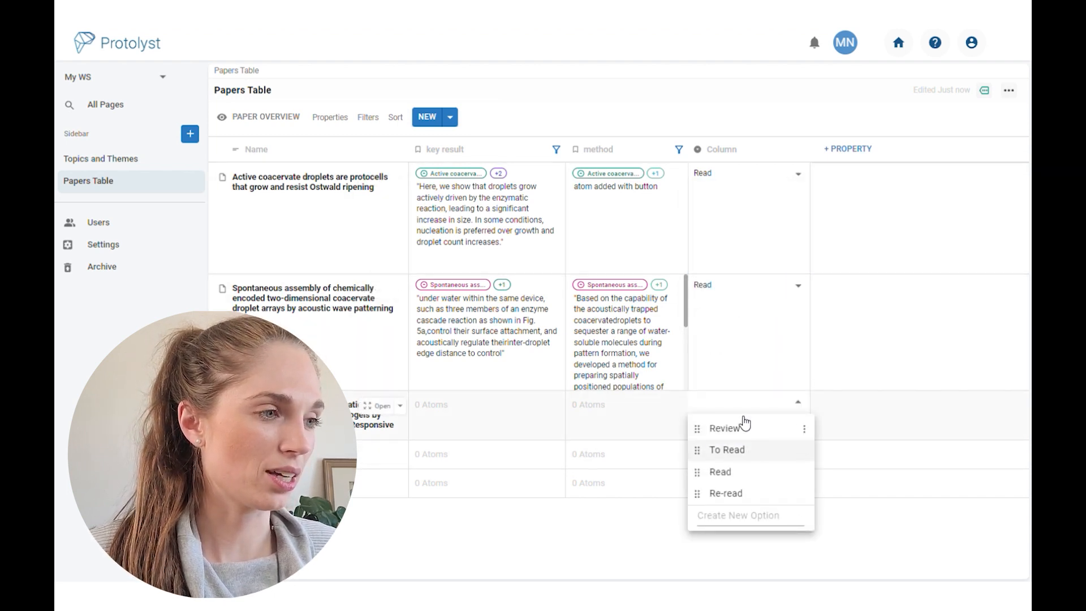
pyautogui.click(741, 428)
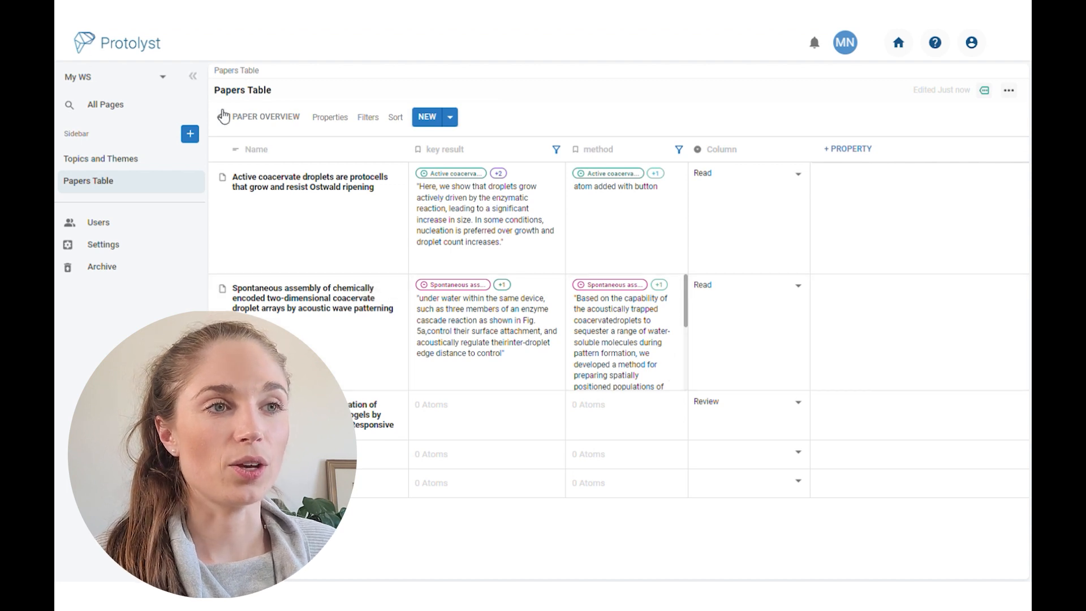
# Create a new Table-type view of the Papers Table named "For Review"
pyautogui.click(282, 126)
pyautogui.click(297, 184)
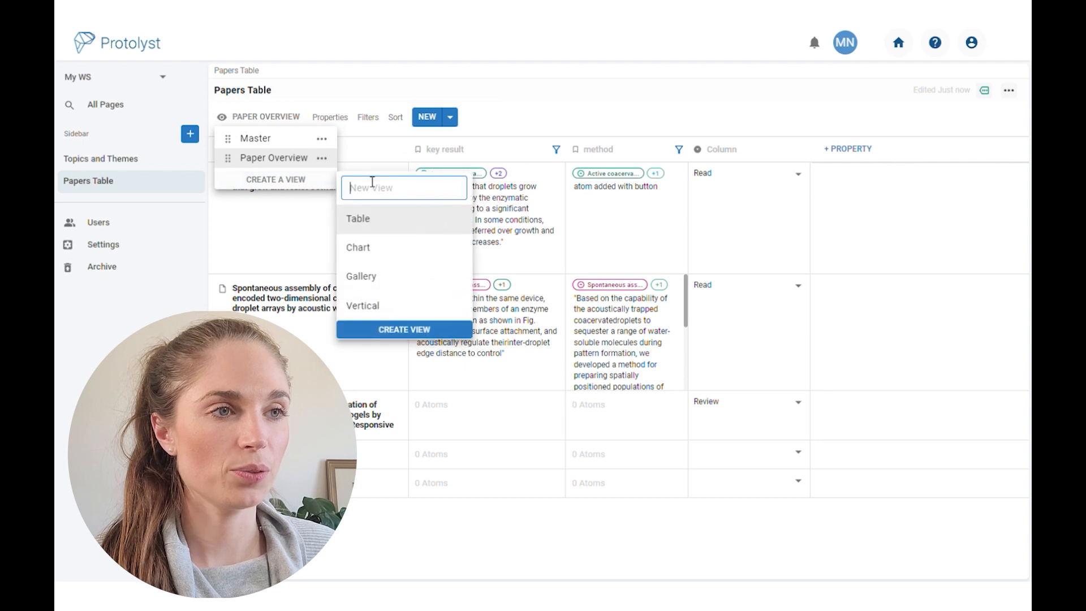
pyautogui.write('Rev')
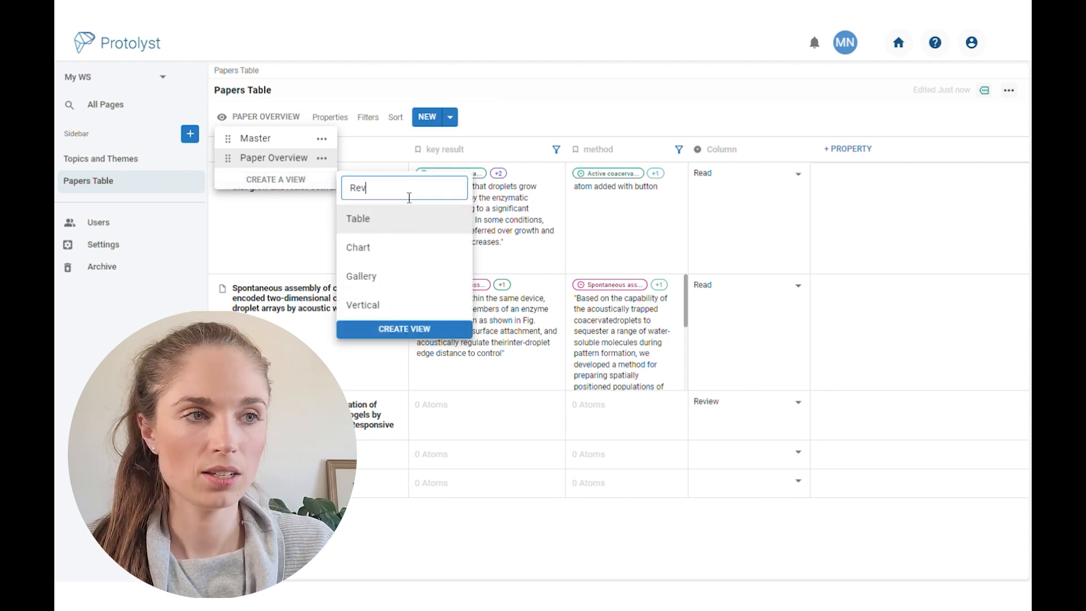
pyautogui.press('BackSpace')
pyautogui.press('BackSpace')
pyautogui.press('BackSpace')
pyautogui.write('For')
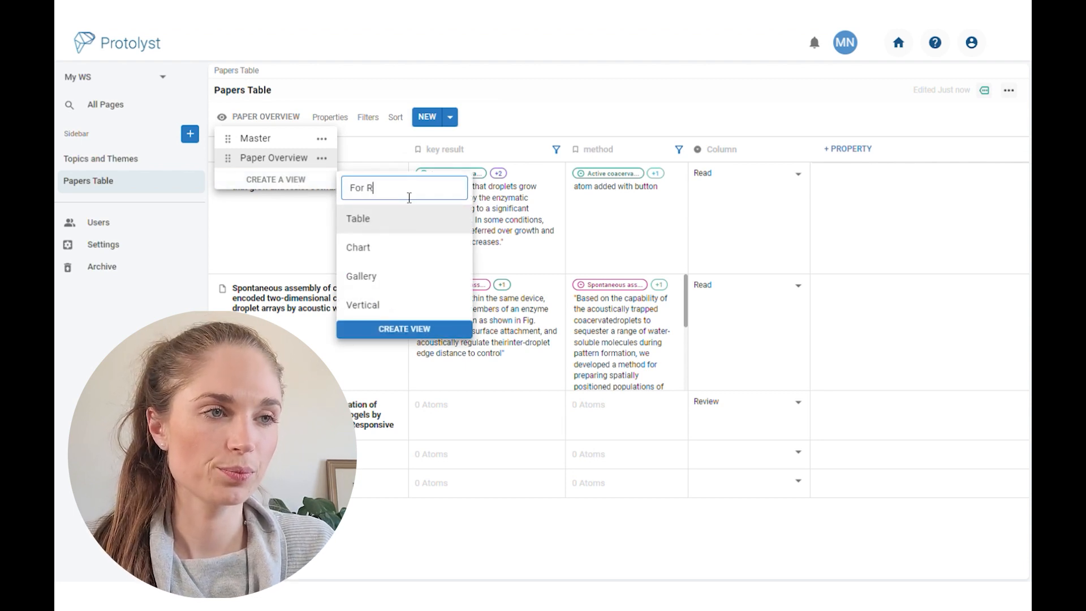
pyautogui.click(396, 221)
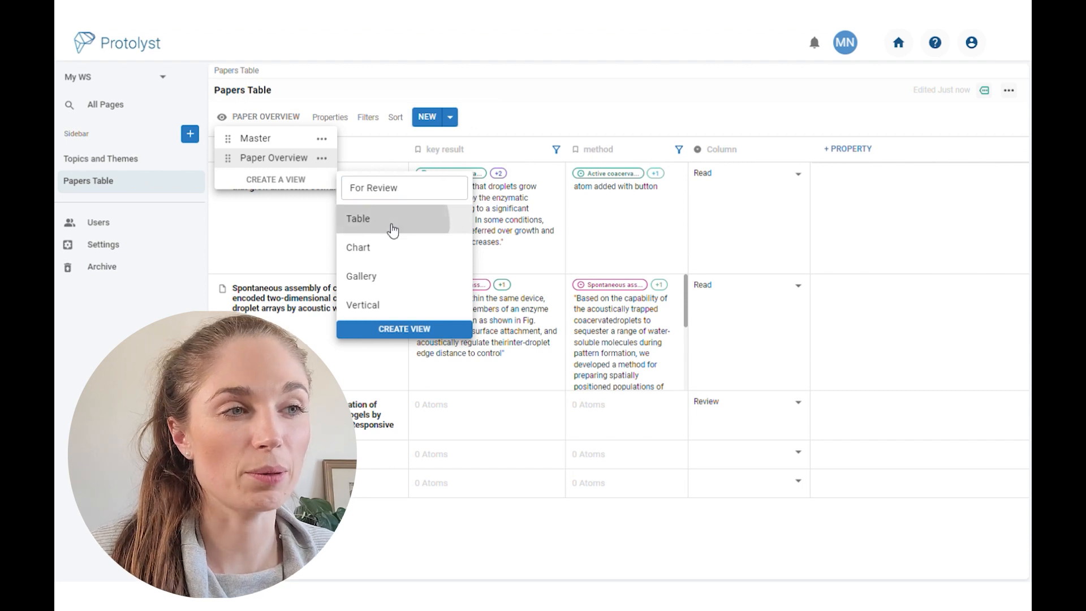
pyautogui.click(404, 329)
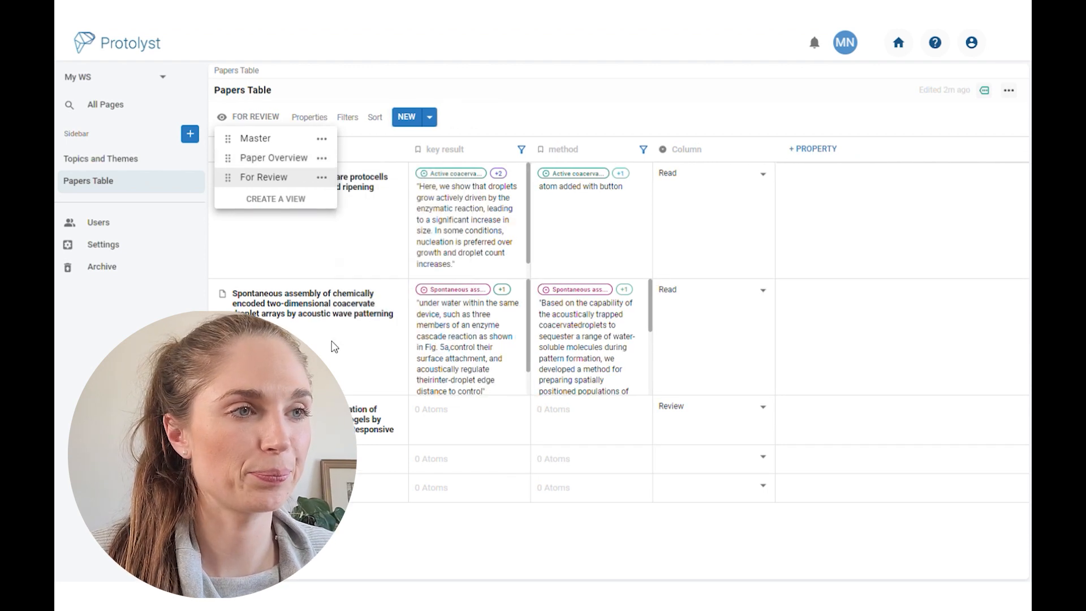
pyautogui.click(536, 111)
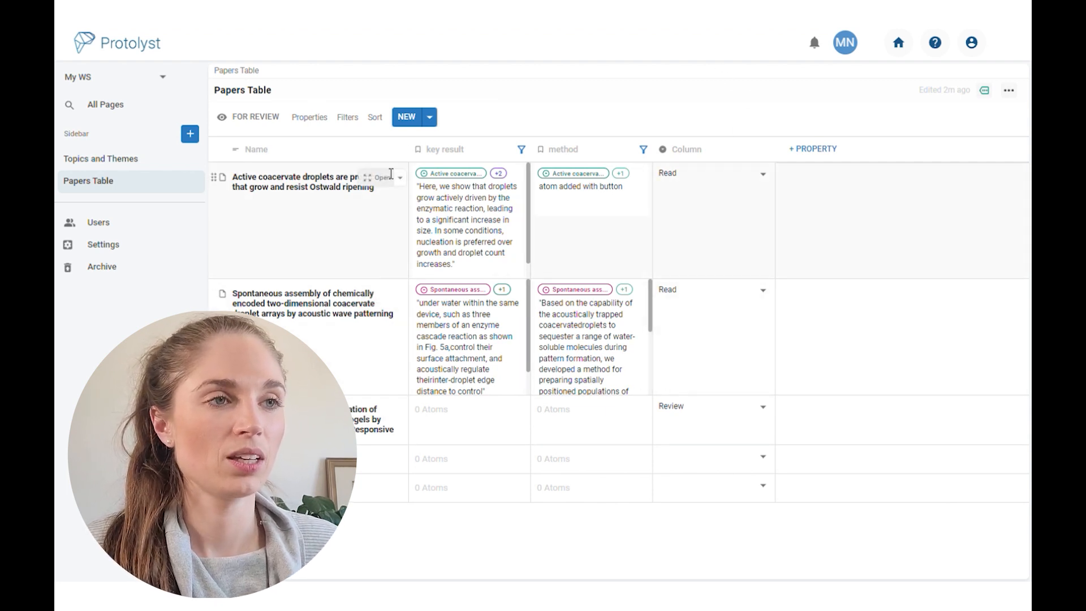
# Rename the Select property "Column" as "Reading Stage"
pyautogui.click(710, 150)
pyautogui.moveTo(730, 184); pyautogui.dragTo(659, 192)
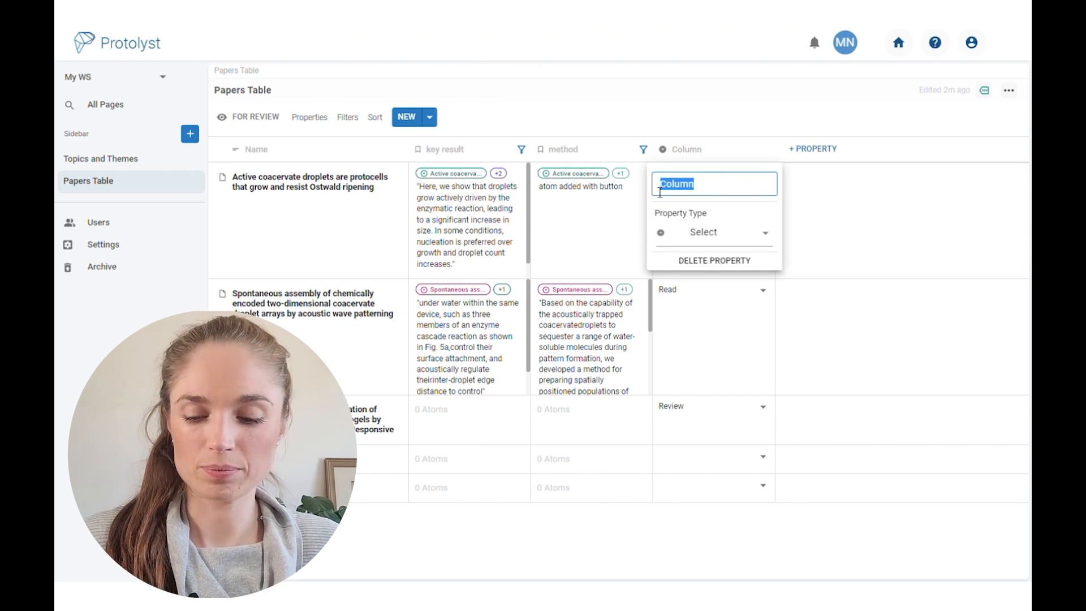
pyautogui.write('Reading Stage')
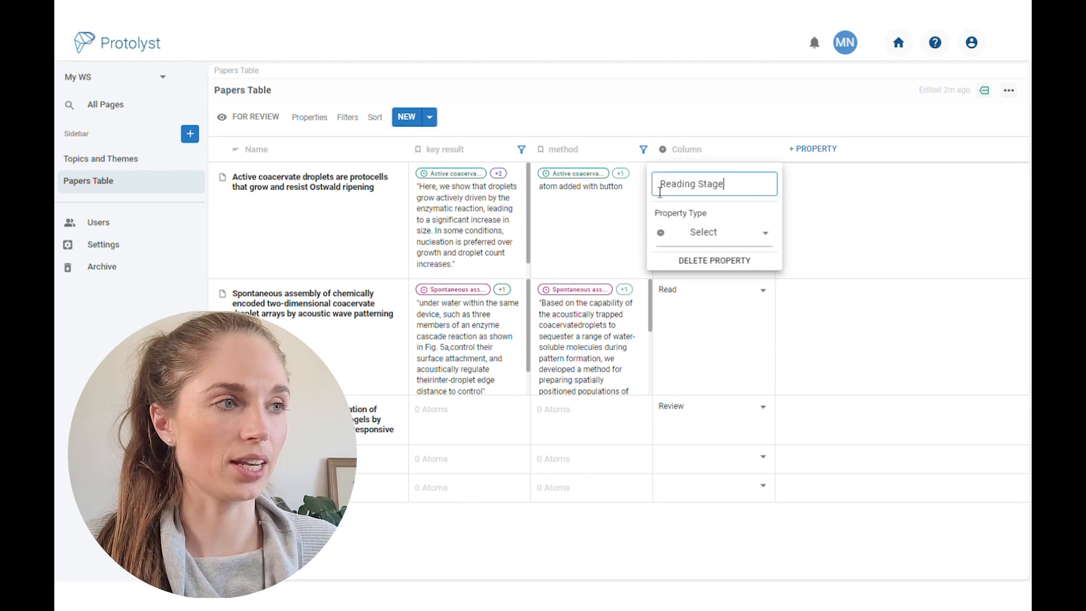
pyautogui.click(724, 138)
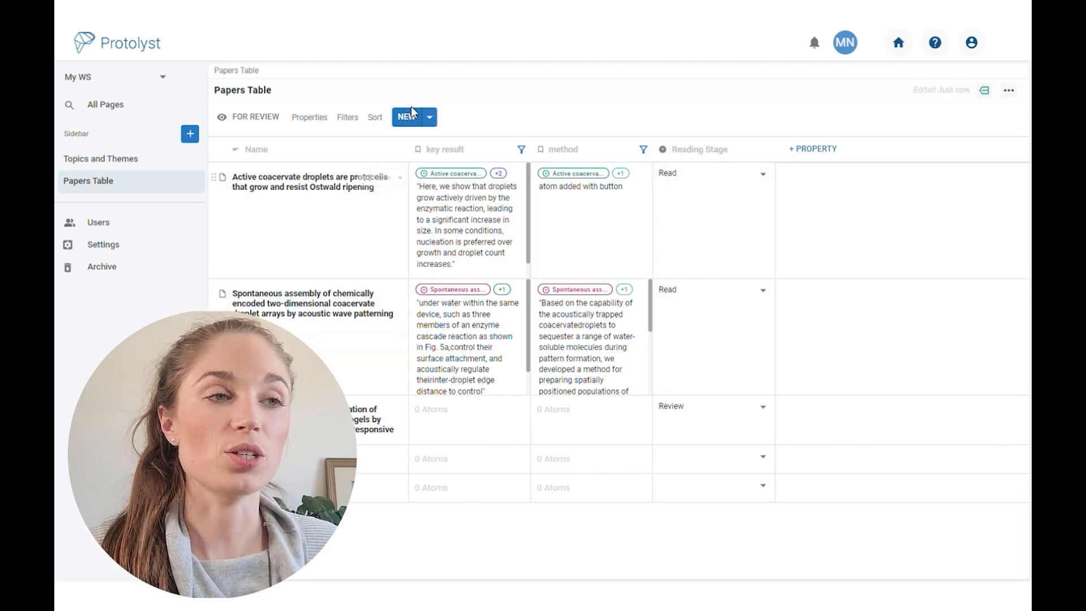
# Filter the "For Review" view to papers whose Reading Stage Is Equal To "Review"
pyautogui.click(354, 121)
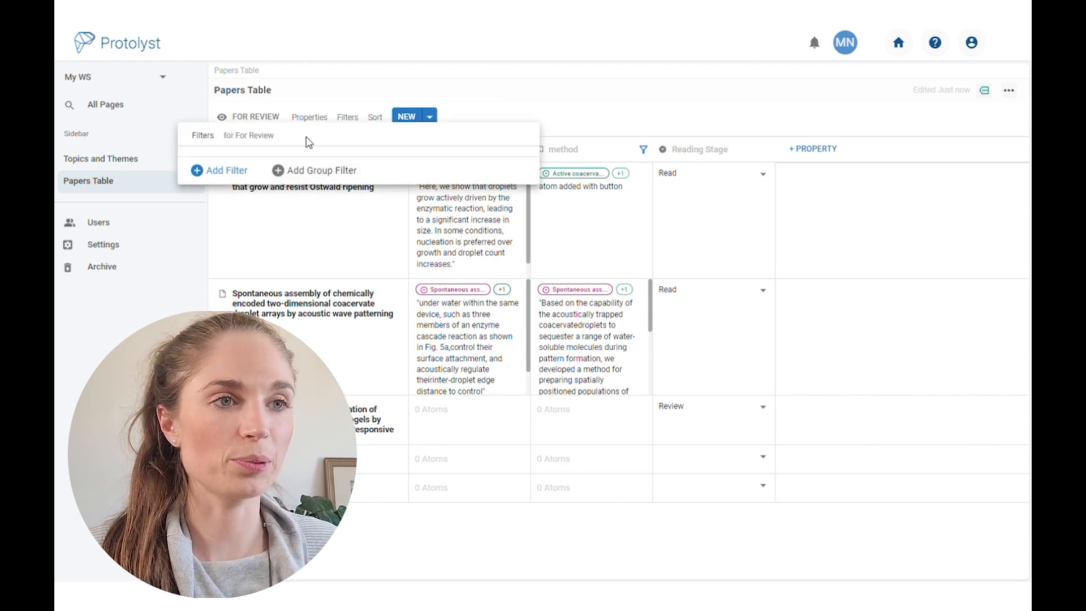
pyautogui.click(222, 170)
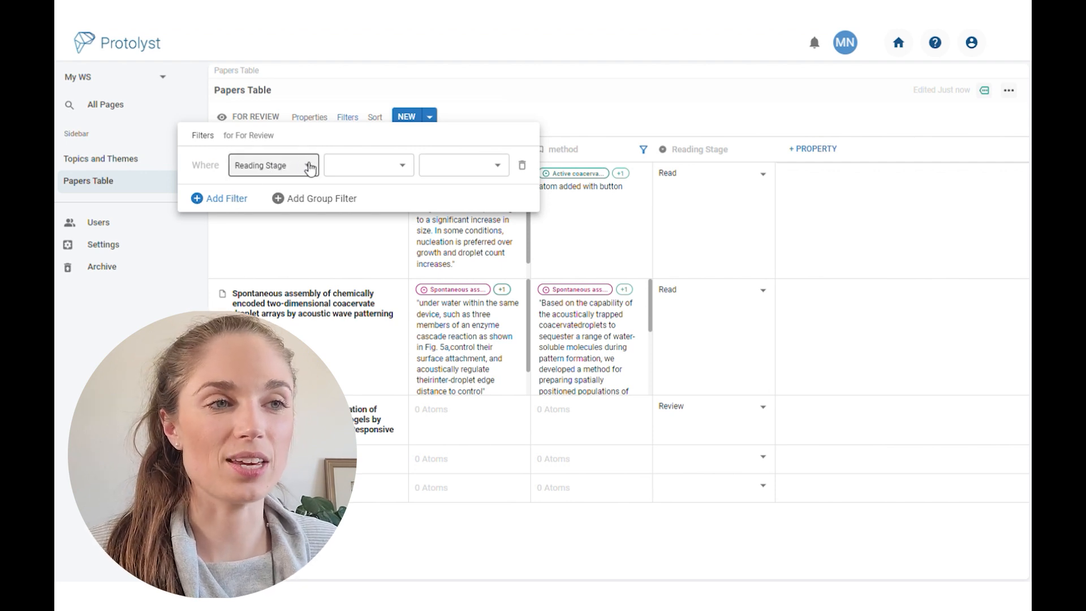
pyautogui.click(403, 165)
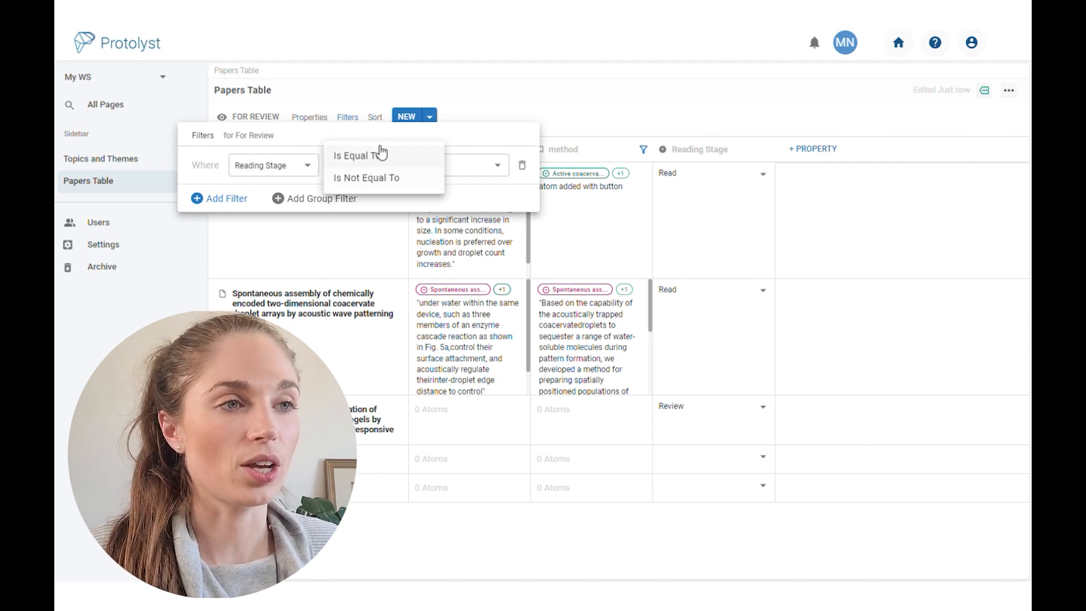
pyautogui.click(385, 162)
pyautogui.click(493, 166)
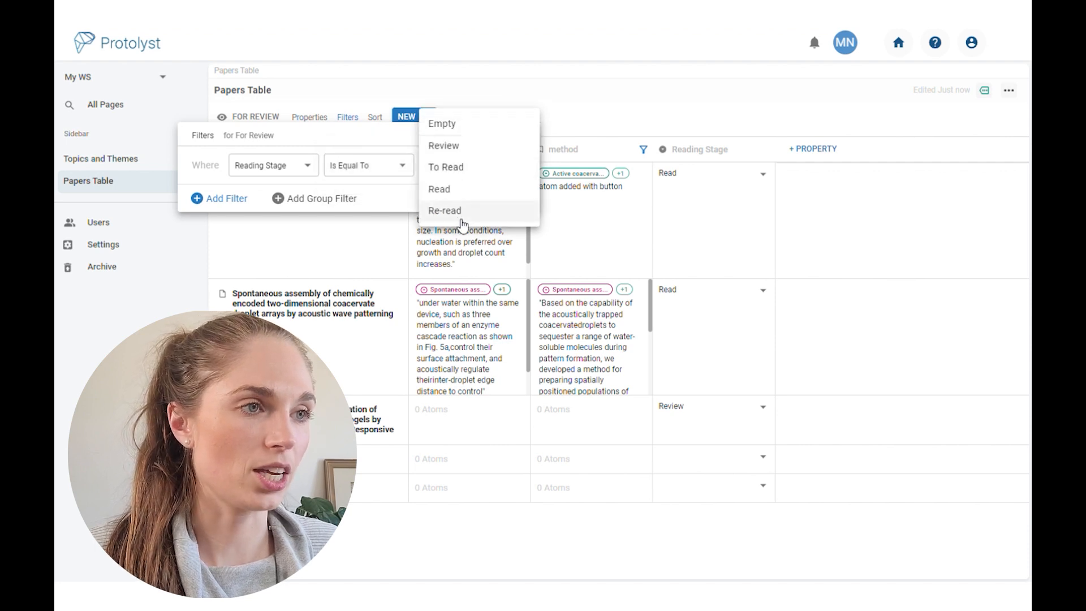
pyautogui.click(468, 148)
pyautogui.click(583, 108)
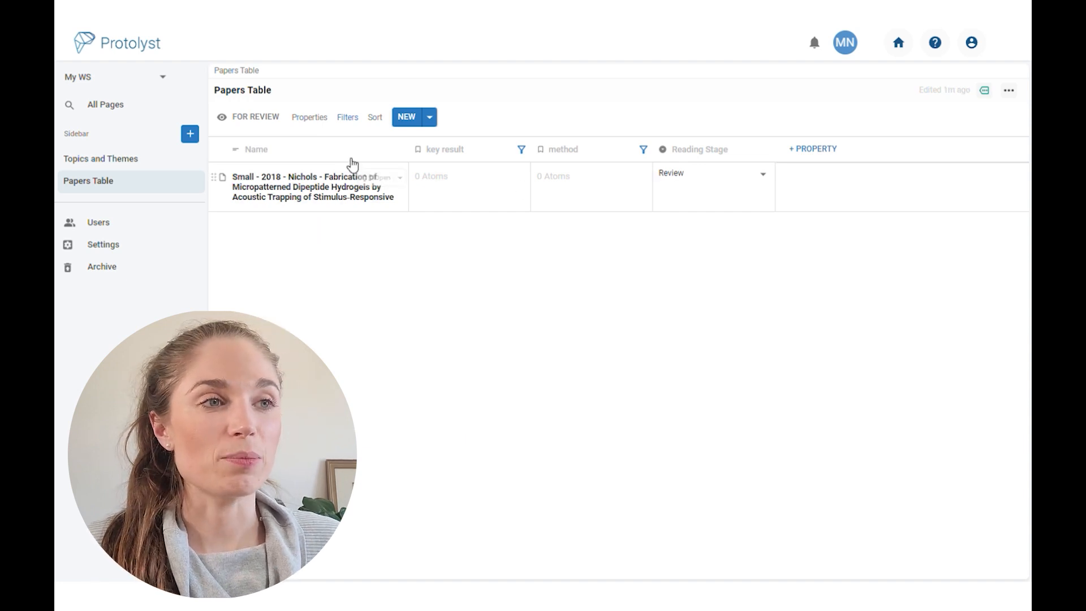
# Add a sort by Reading Stage in Ascending order to the "For Review" view
pyautogui.click(376, 117)
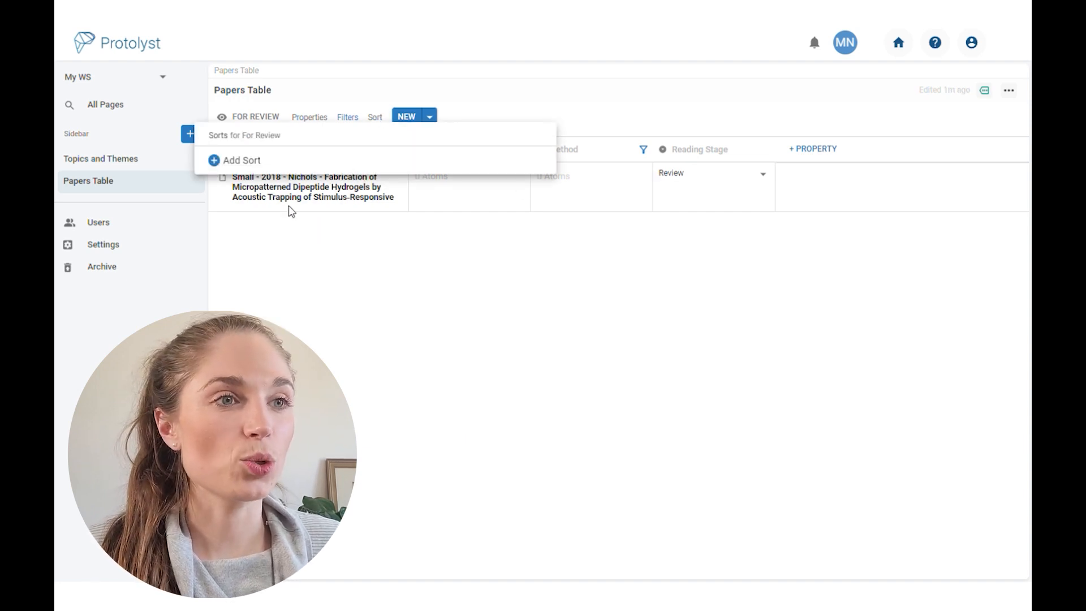
pyautogui.click(246, 161)
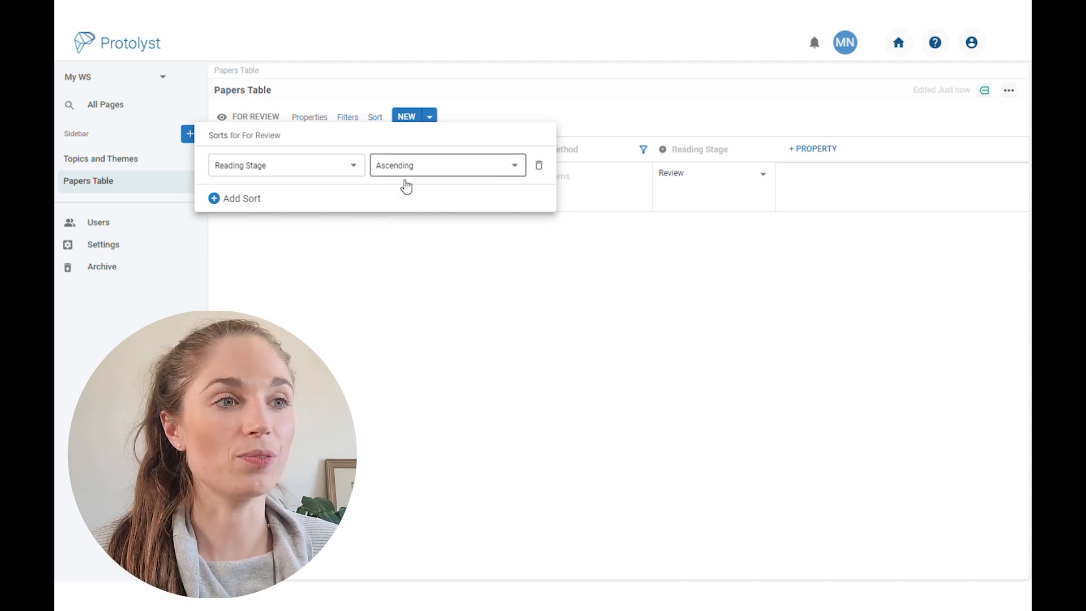
pyautogui.click(484, 258)
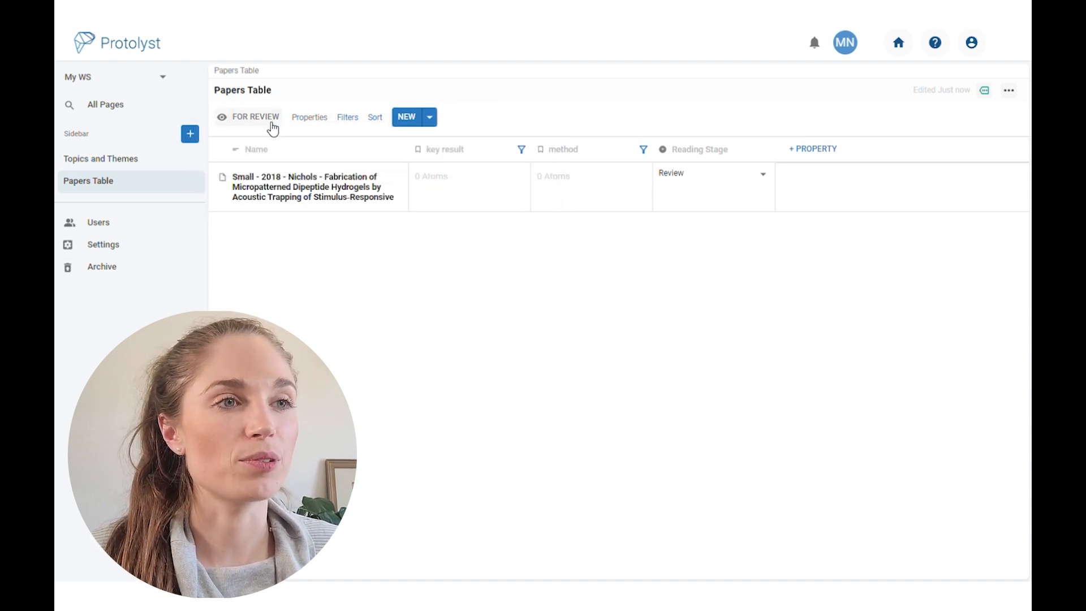
# Delete the Reading Stage filter from the "For Review" view
pyautogui.click(263, 119)
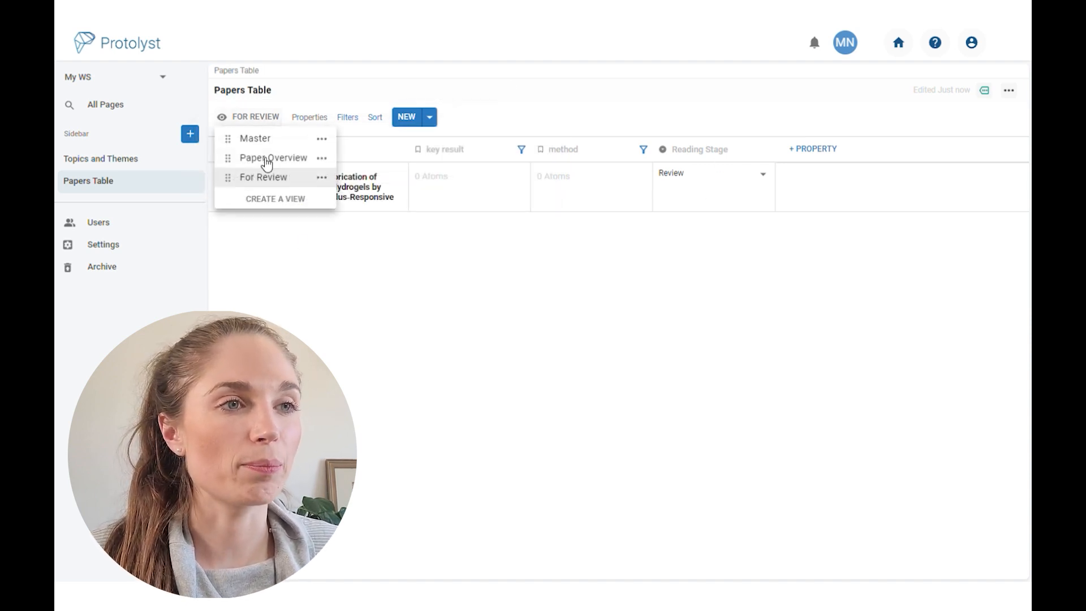
pyautogui.click(294, 177)
pyautogui.click(349, 118)
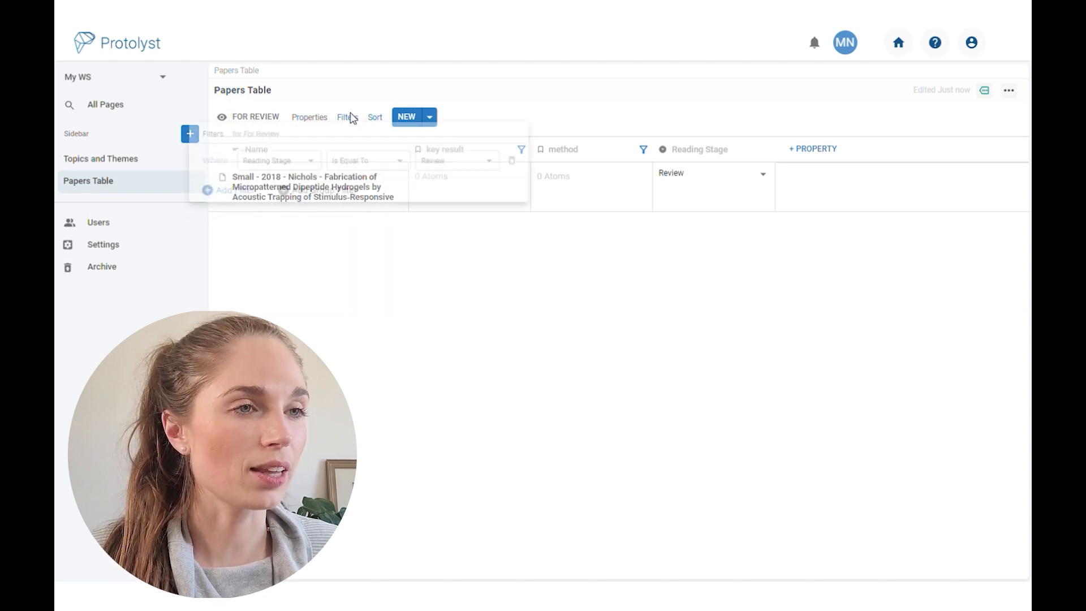
pyautogui.click(519, 166)
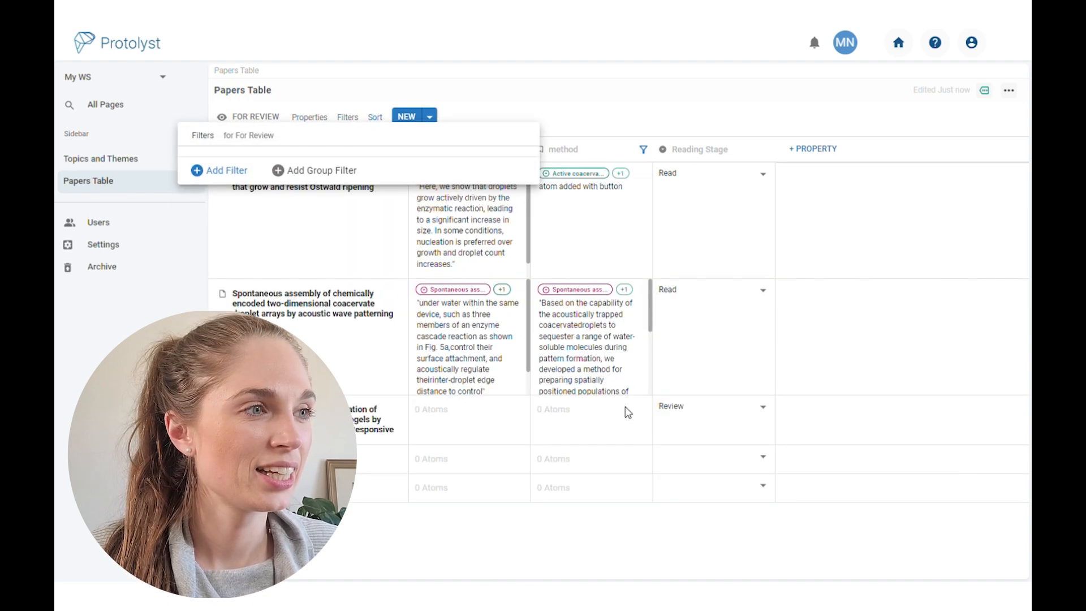
pyautogui.click(695, 99)
# Change the view's sort property from Reading Stage to Name, keeping the Ascending order
pyautogui.click(375, 117)
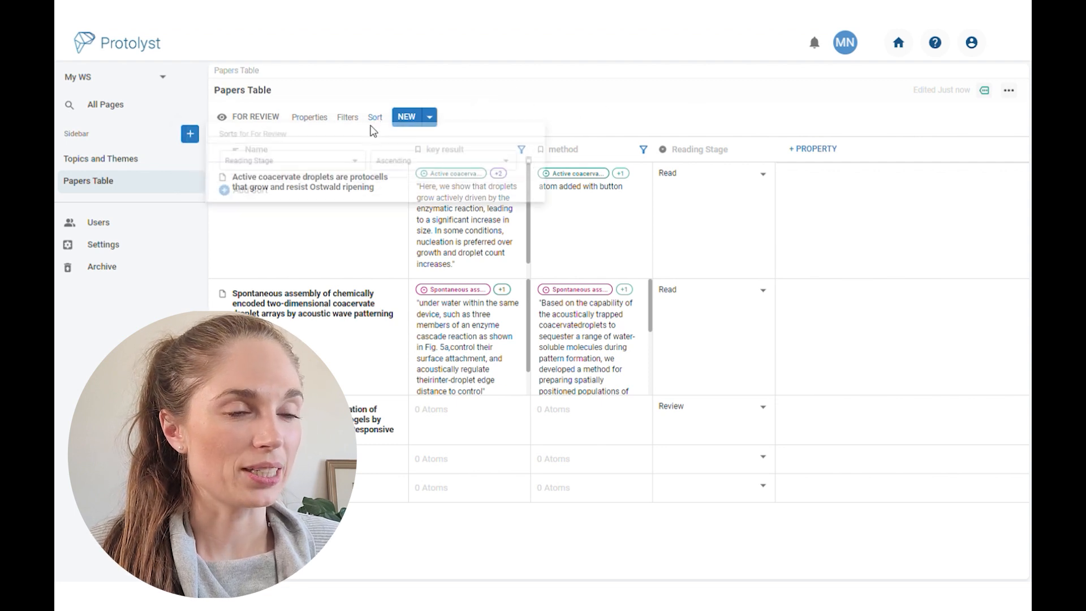
pyautogui.click(355, 165)
pyautogui.click(289, 180)
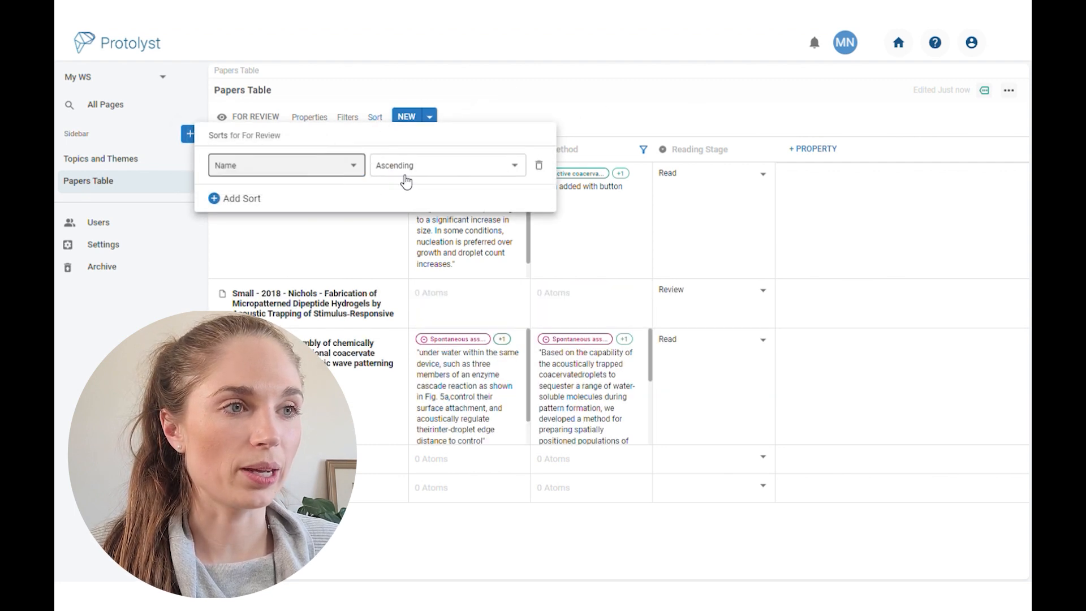
pyautogui.click(555, 103)
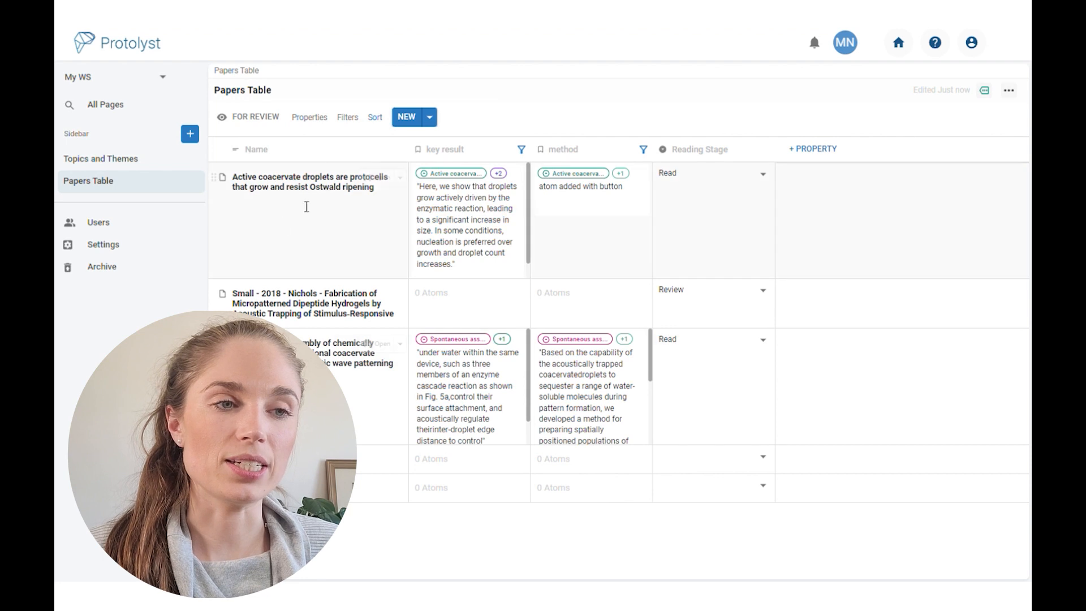
# Set the direction of the Name sort to Descending
pyautogui.click(376, 117)
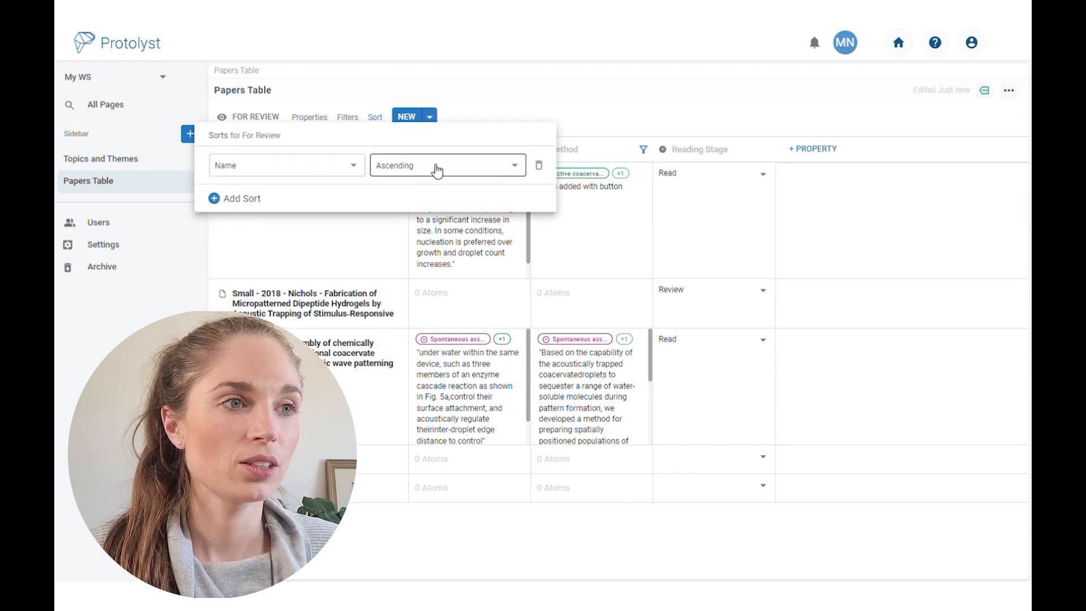
pyautogui.click(436, 165)
pyautogui.click(442, 177)
pyautogui.click(539, 93)
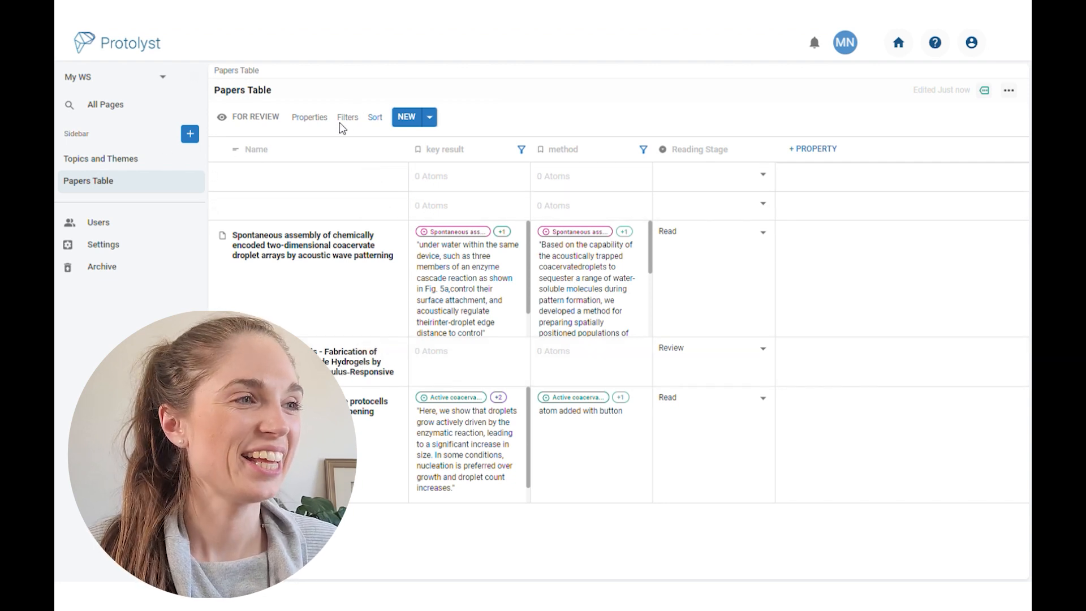
# Sort the "For Review" view by Reading Stage with the order Ascending (Dropdown Order)
pyautogui.click(376, 117)
pyautogui.click(328, 165)
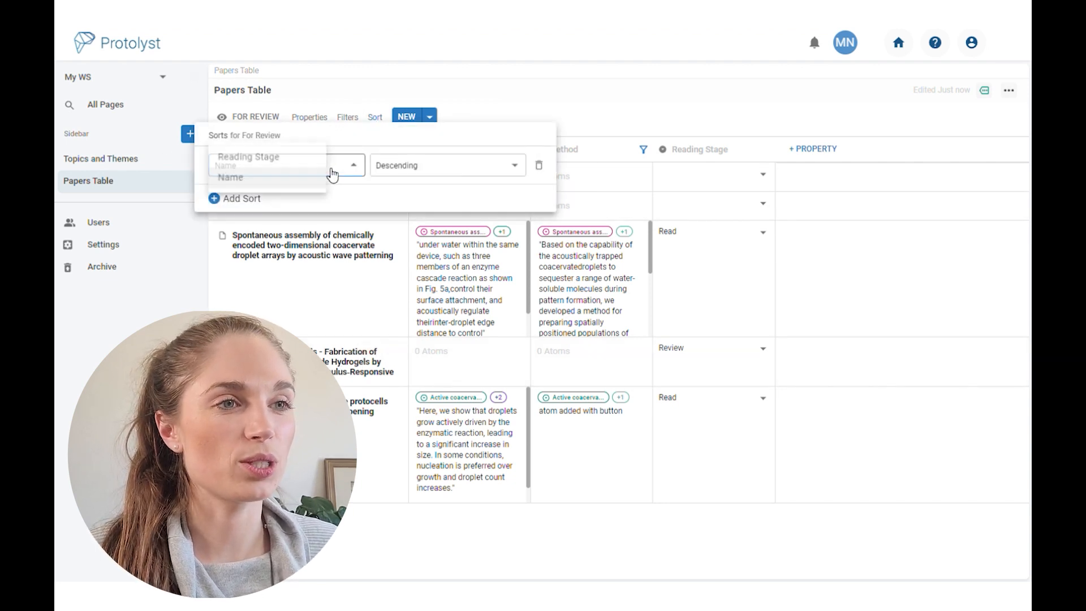
pyautogui.click(269, 164)
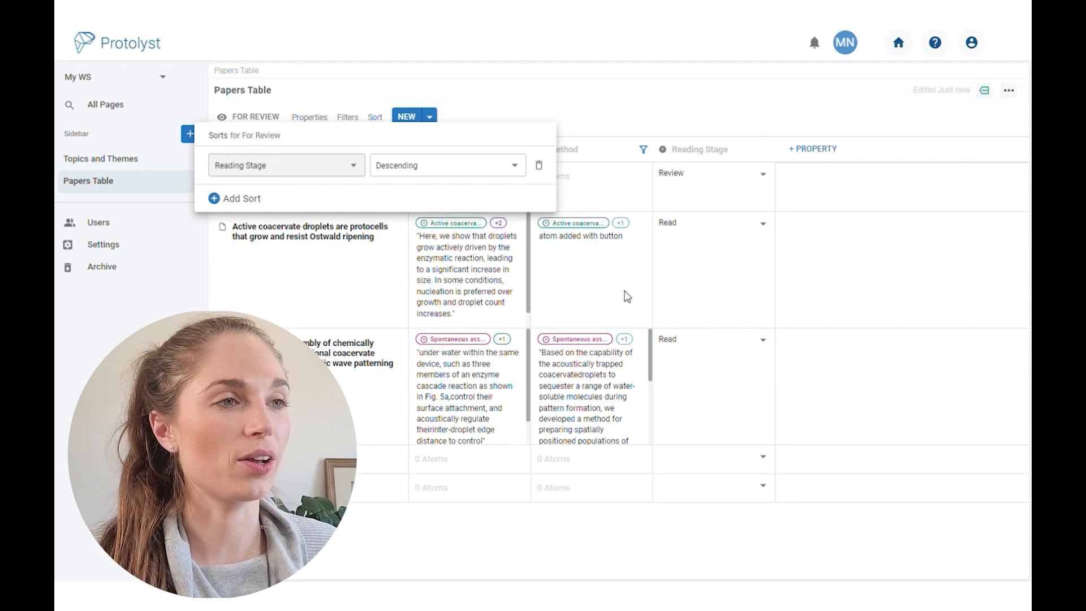
pyautogui.click(514, 165)
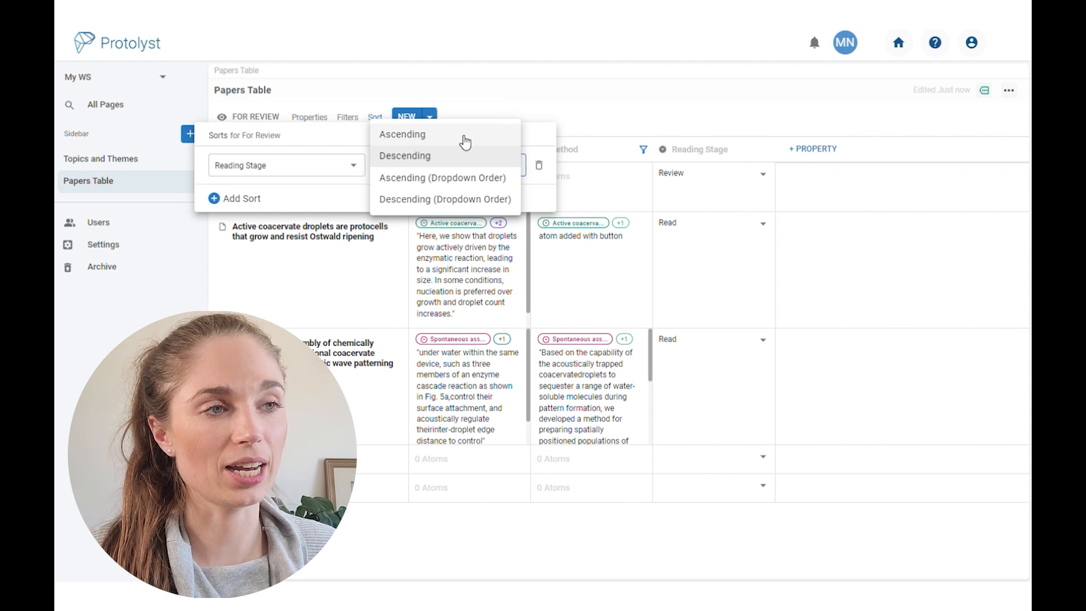
pyautogui.click(482, 180)
pyautogui.click(740, 110)
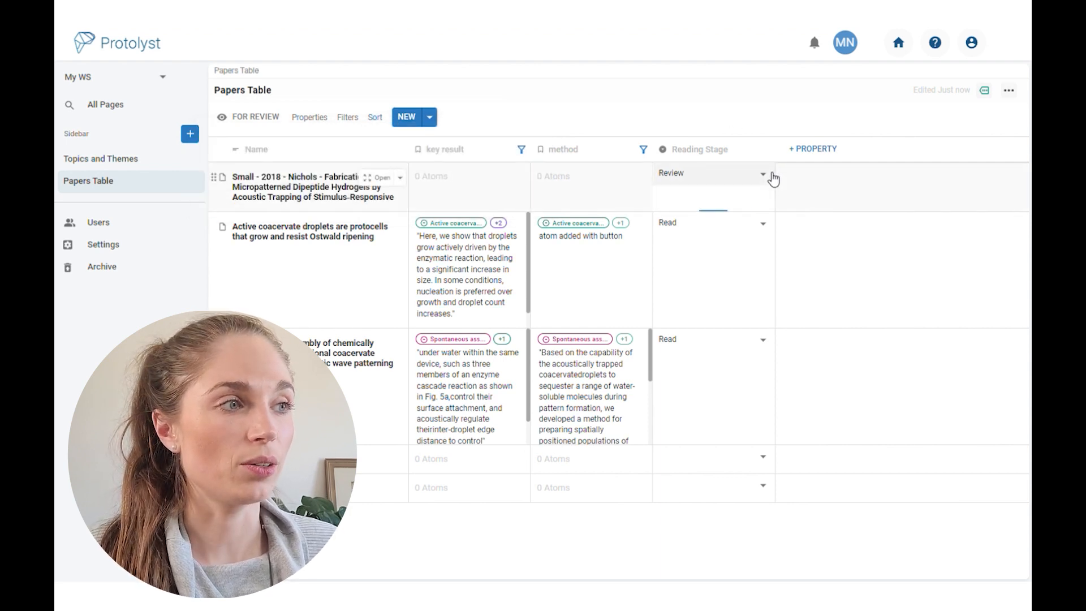
# Set the first listed paper's Reading Stage to "To Read" and move the "To Read" option below "Read" in the option order
pyautogui.click(768, 174)
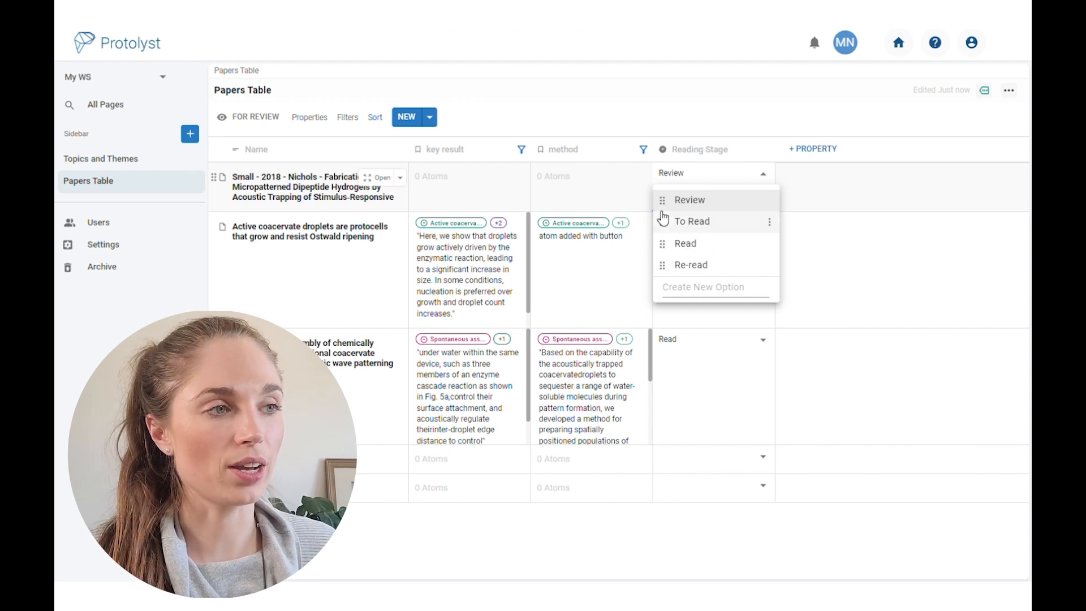
pyautogui.click(679, 222)
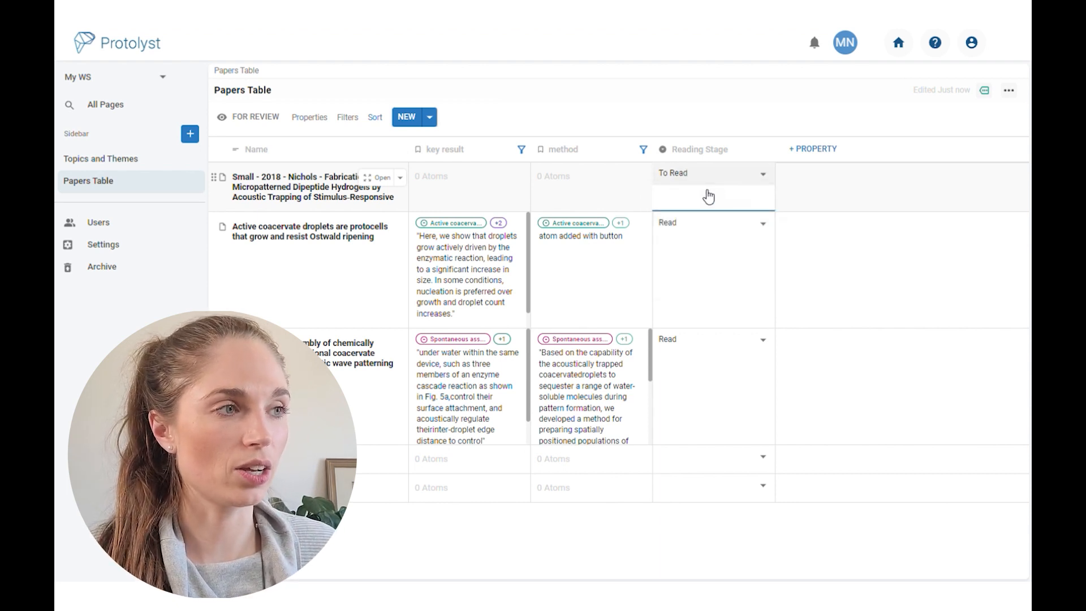
pyautogui.click(763, 175)
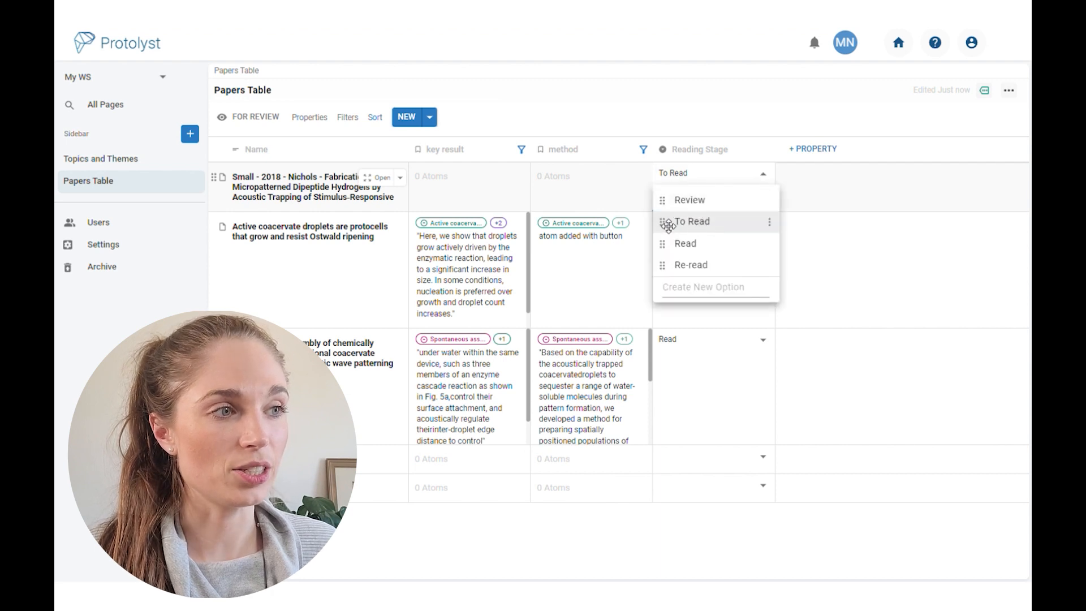
pyautogui.moveTo(670, 232)
pyautogui.mouseDown()
pyautogui.moveTo(674, 215)
pyautogui.moveTo(677, 251)
pyautogui.mouseUp()
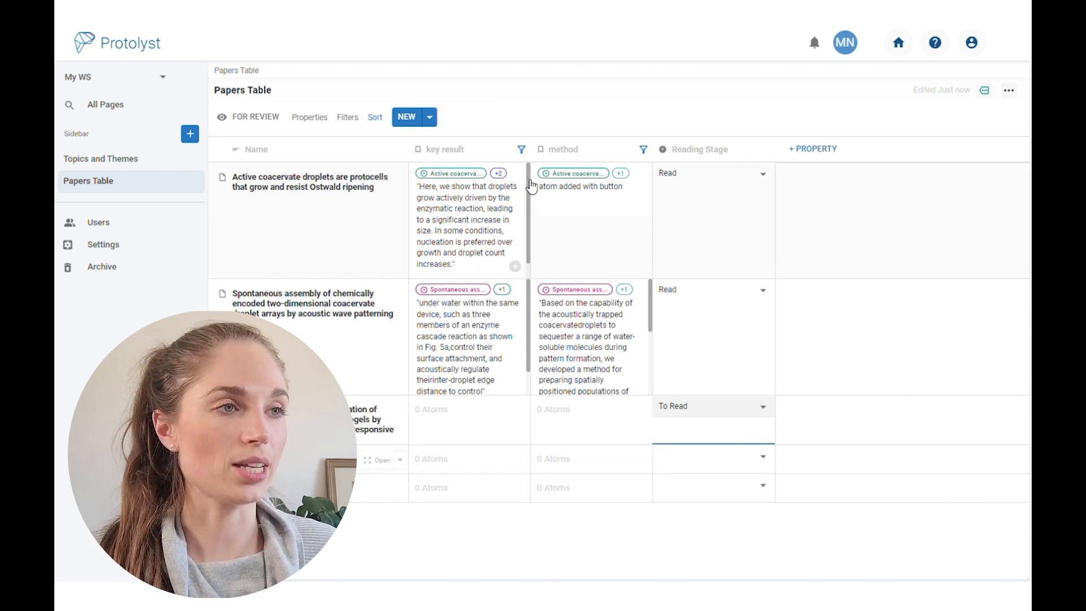
# Create a new document page in the sidebar and title it "Coacervates Summary"
pyautogui.click(177, 158)
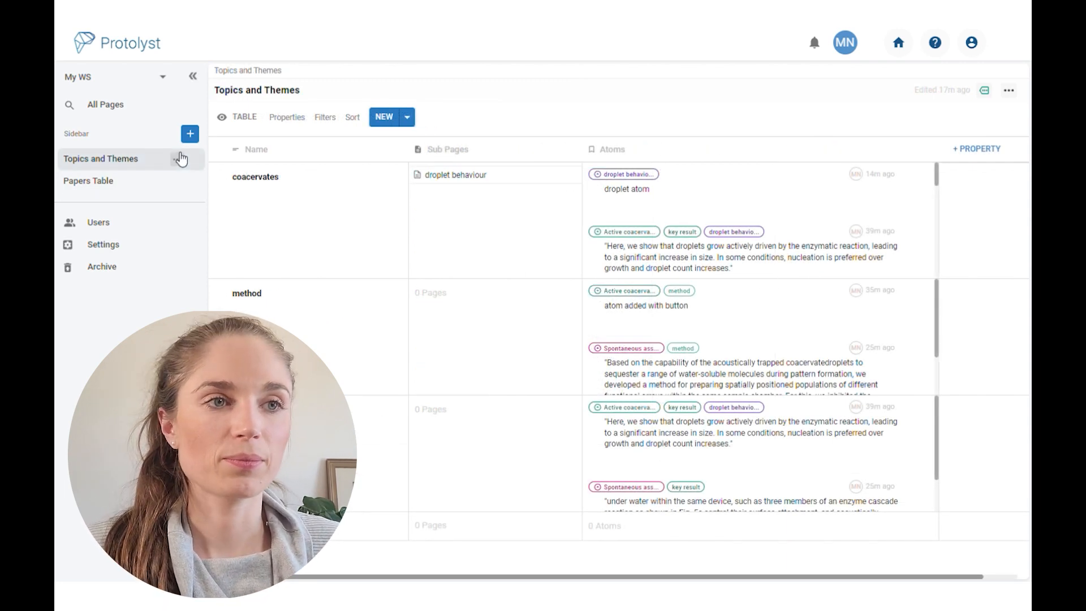
pyautogui.click(190, 134)
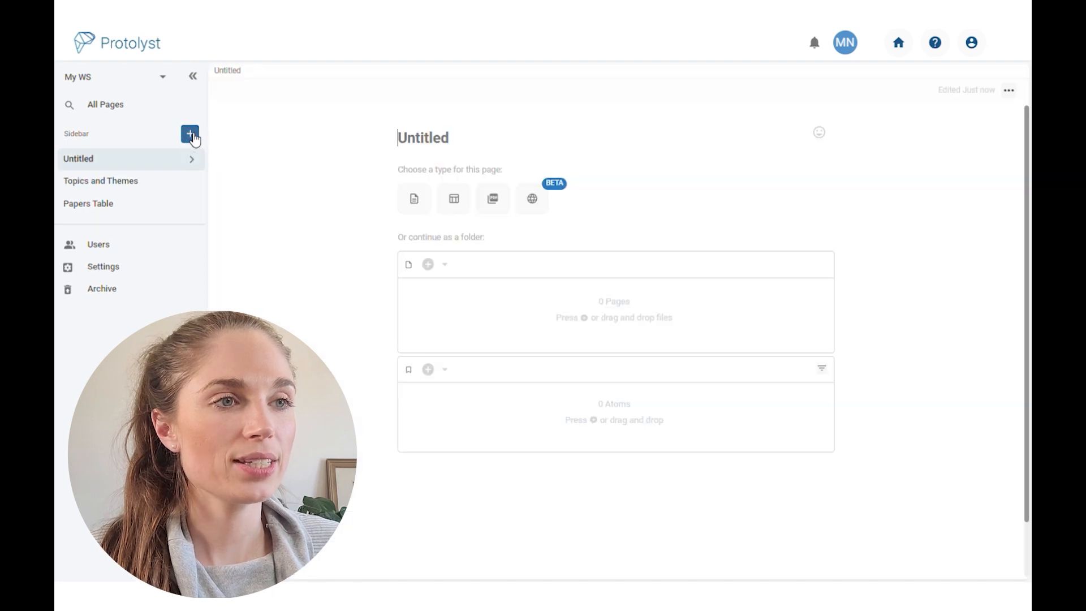
pyautogui.click(414, 202)
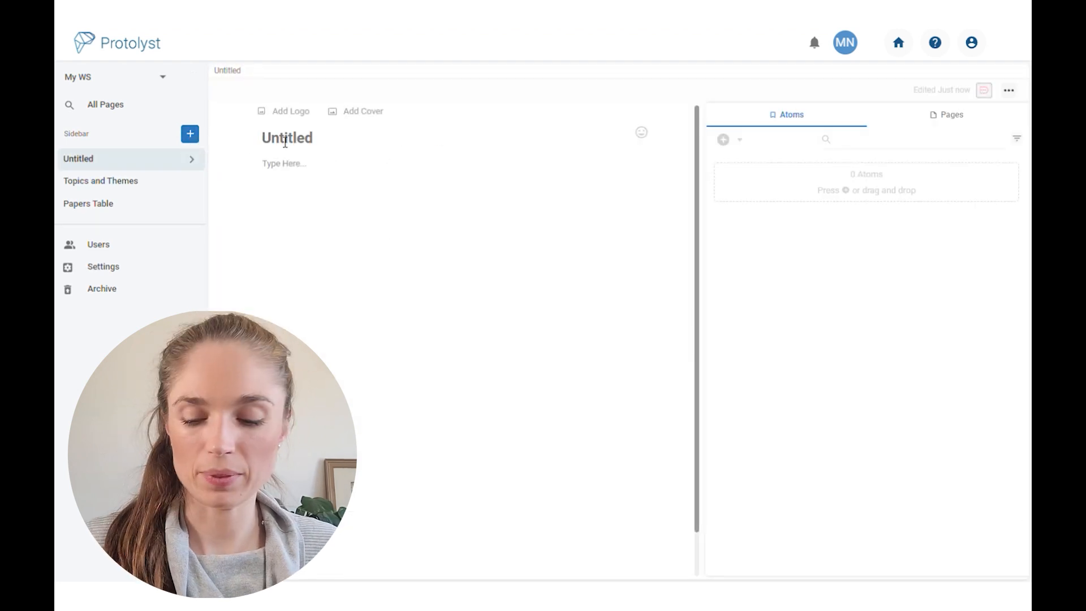
pyautogui.click(285, 142)
pyautogui.write('Coacerva')
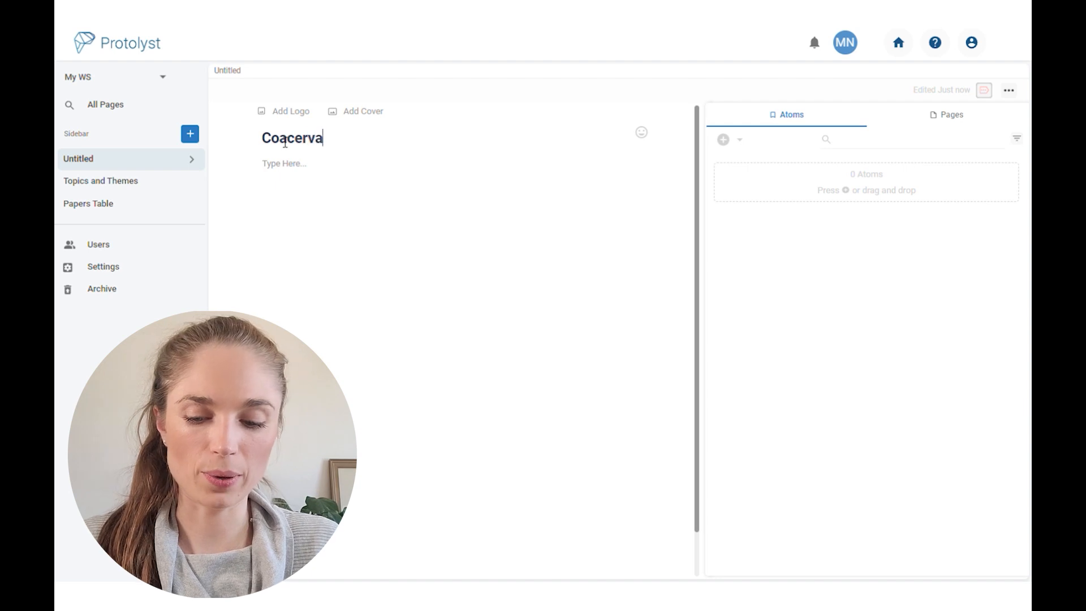
pyautogui.write('tes Summary')
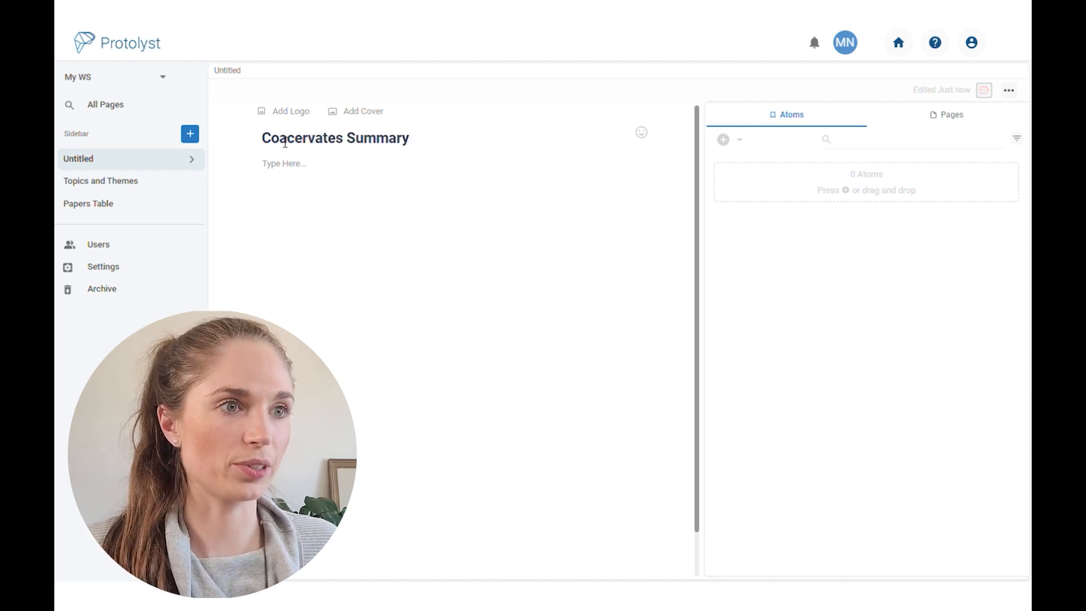
pyautogui.click(293, 164)
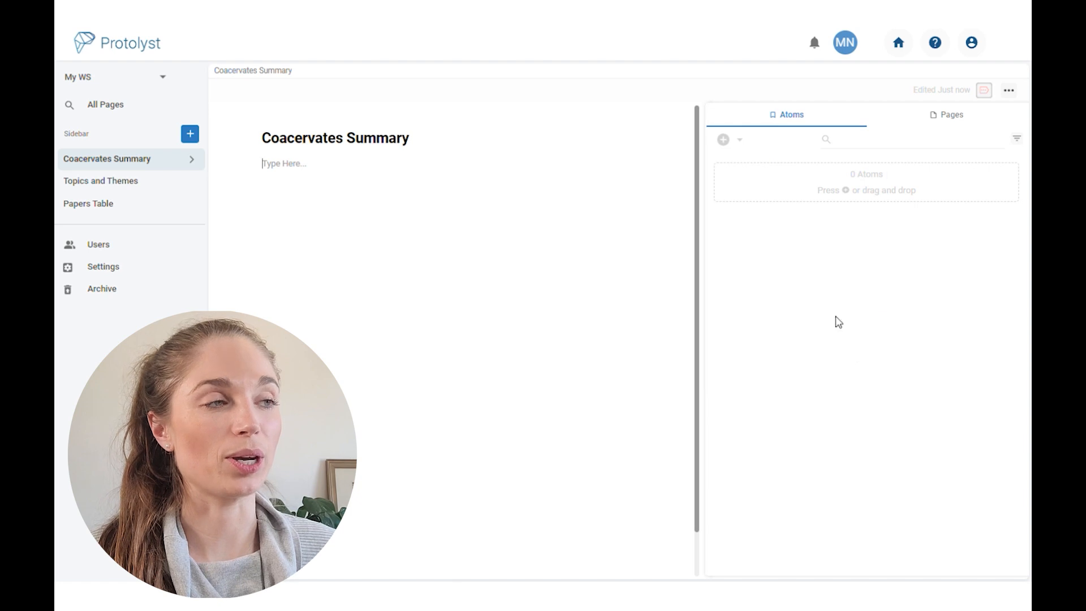
# Import the atoms of the paper "Active coacervate droplets are protocells that grow and resist Ostwald ripening" into the Coacervates Summary page
pyautogui.click(990, 96)
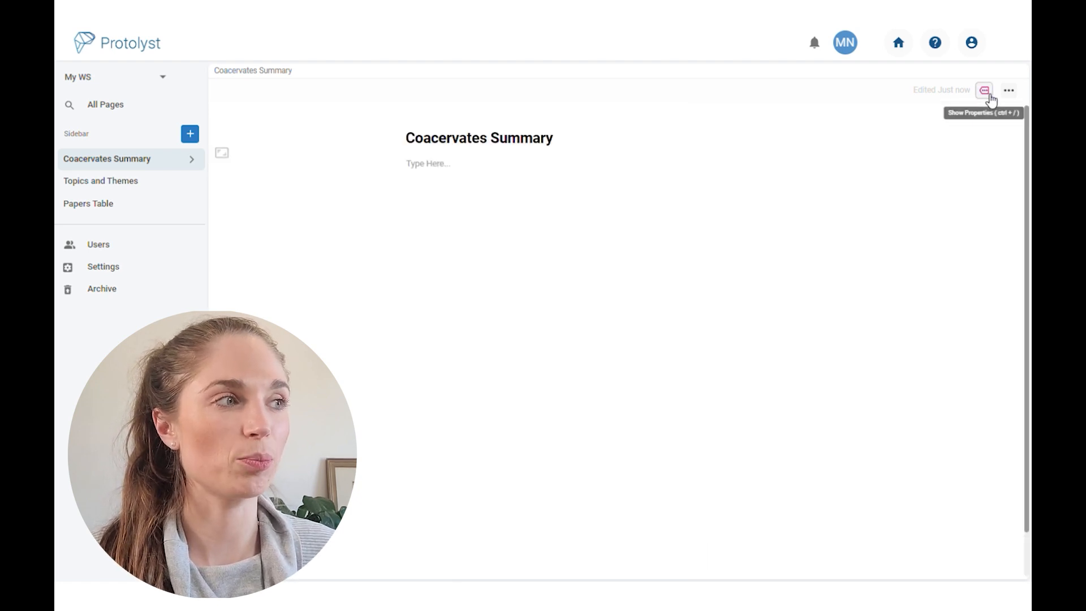
pyautogui.click(989, 97)
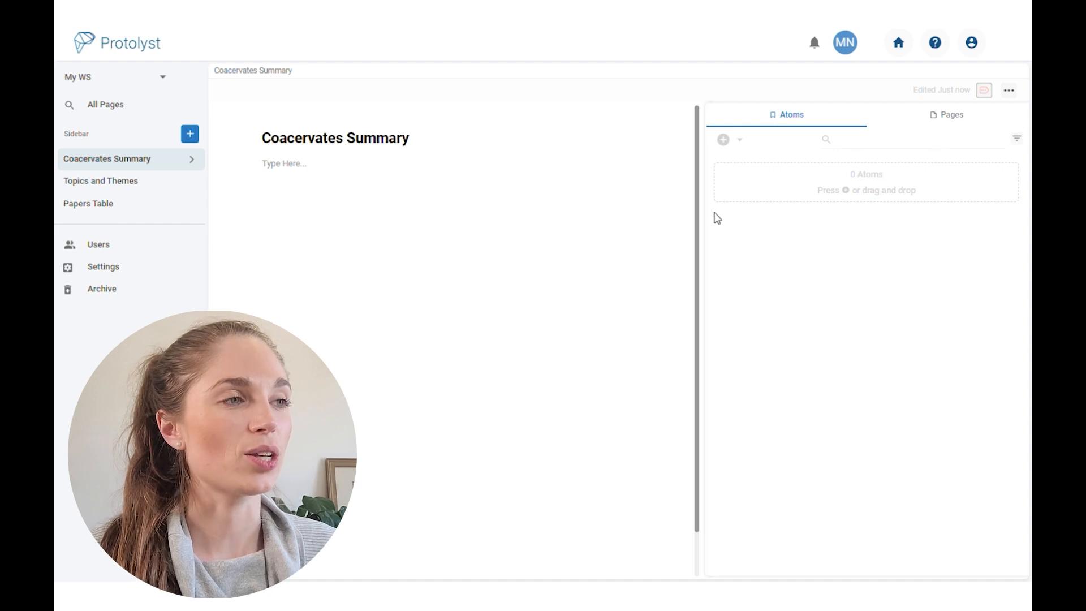
pyautogui.click(729, 146)
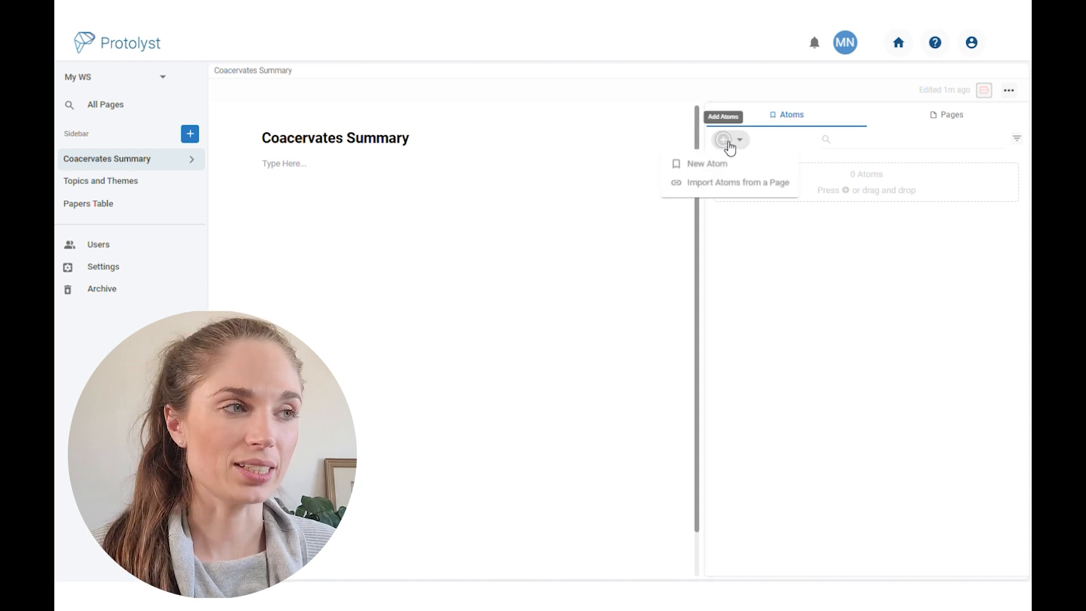
pyautogui.click(763, 193)
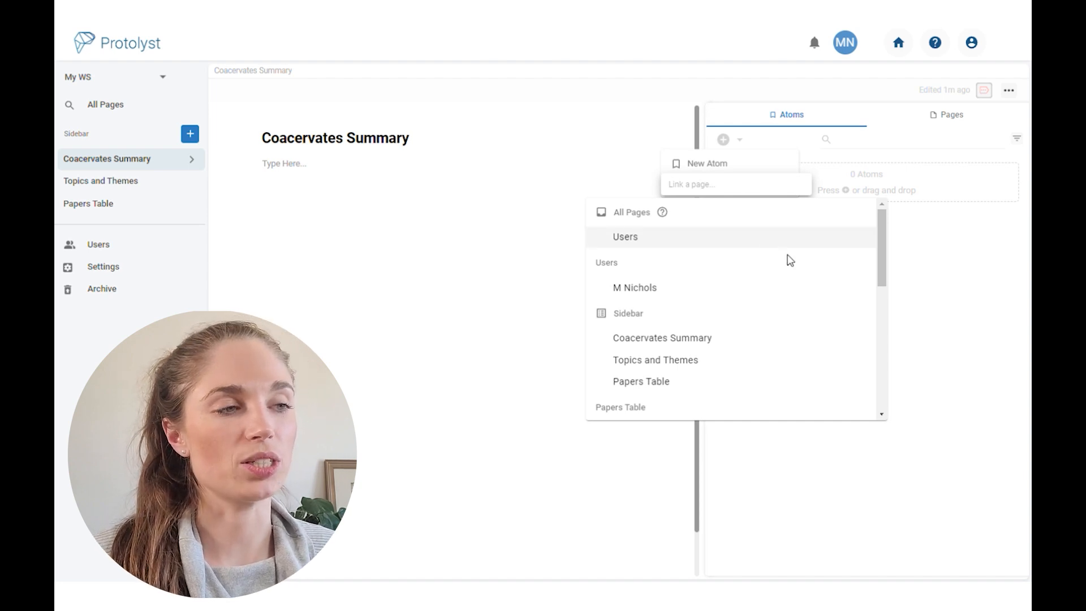
pyautogui.scroll(-10, 756, 284)
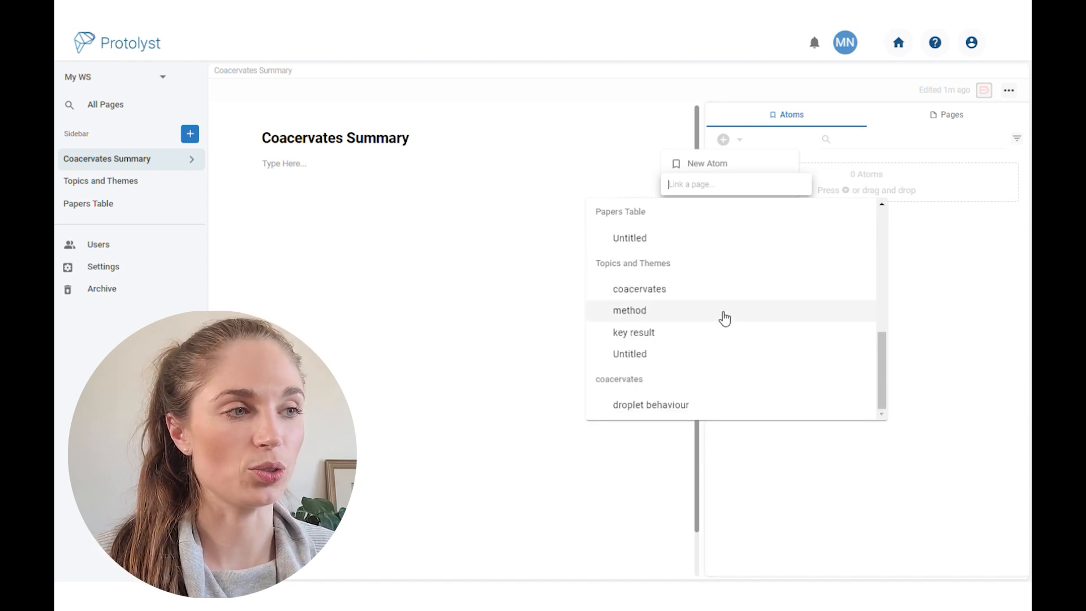
pyautogui.scroll(10, 724, 319)
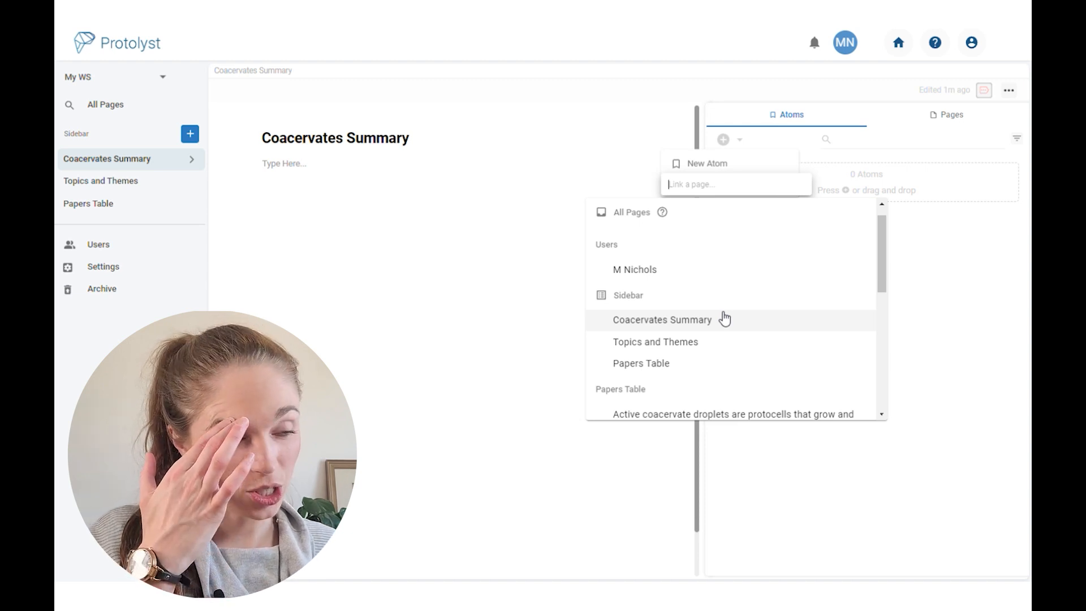
pyautogui.scroll(-3, 724, 317)
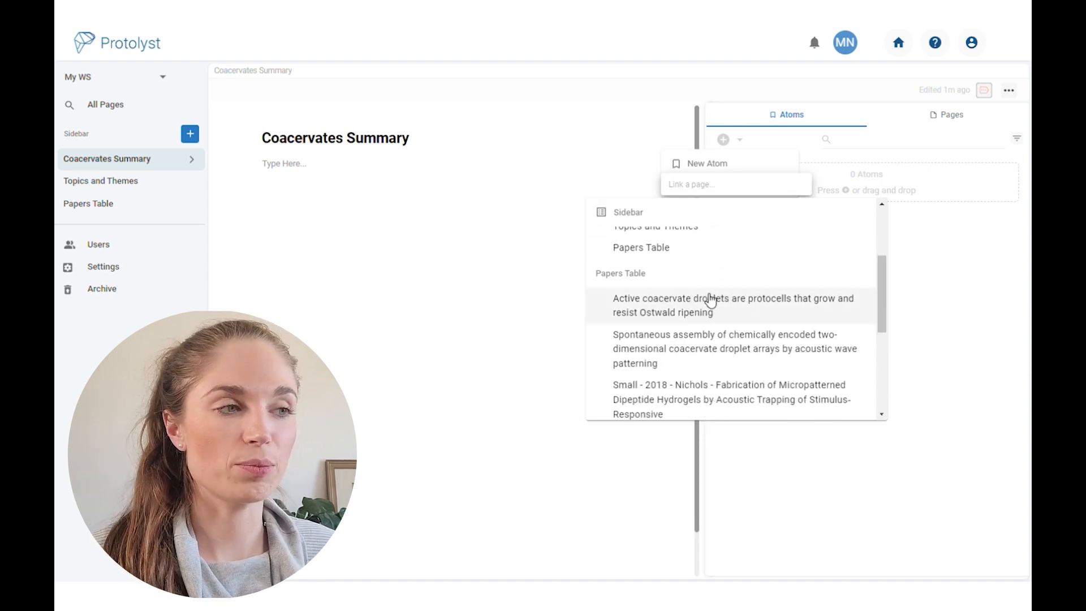
pyautogui.click(691, 316)
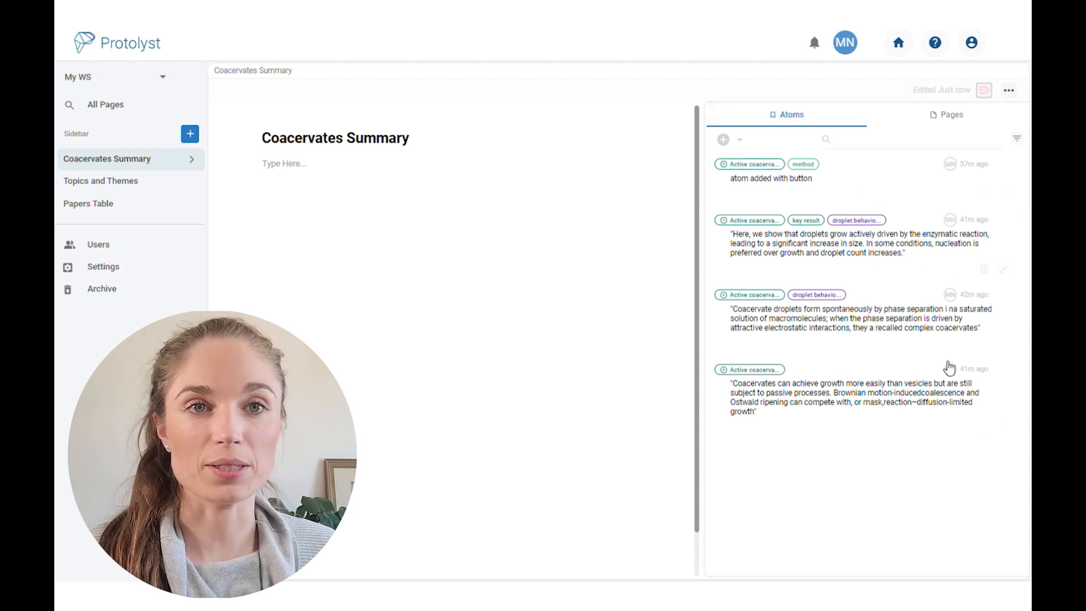
# Import the atoms of the "coacervates" page from Topics and Themes as well and look through the atom list
pyautogui.click(739, 139)
pyautogui.click(740, 180)
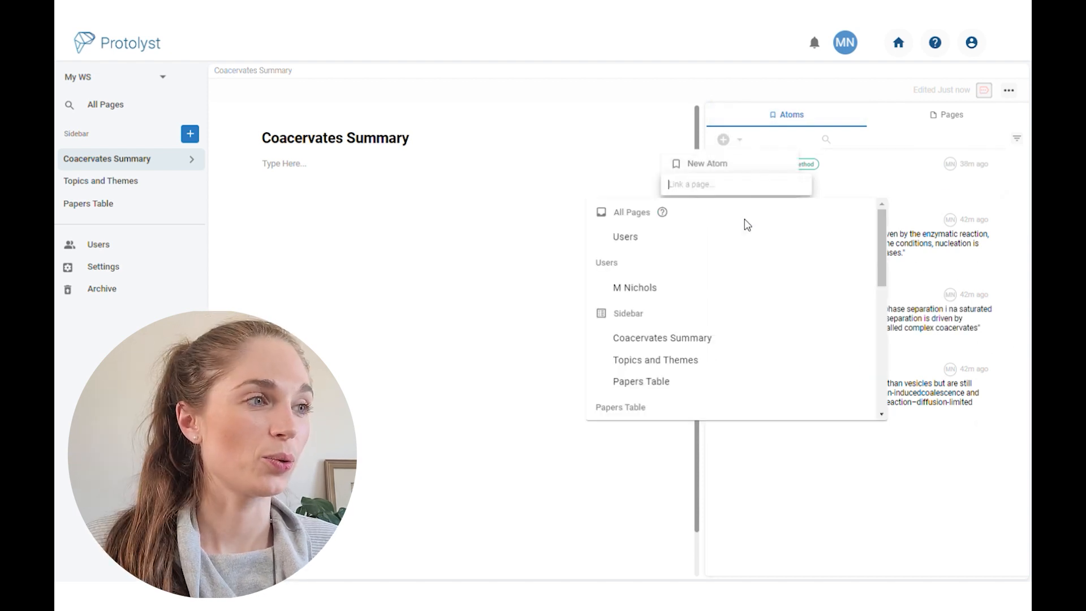
pyautogui.write('coac')
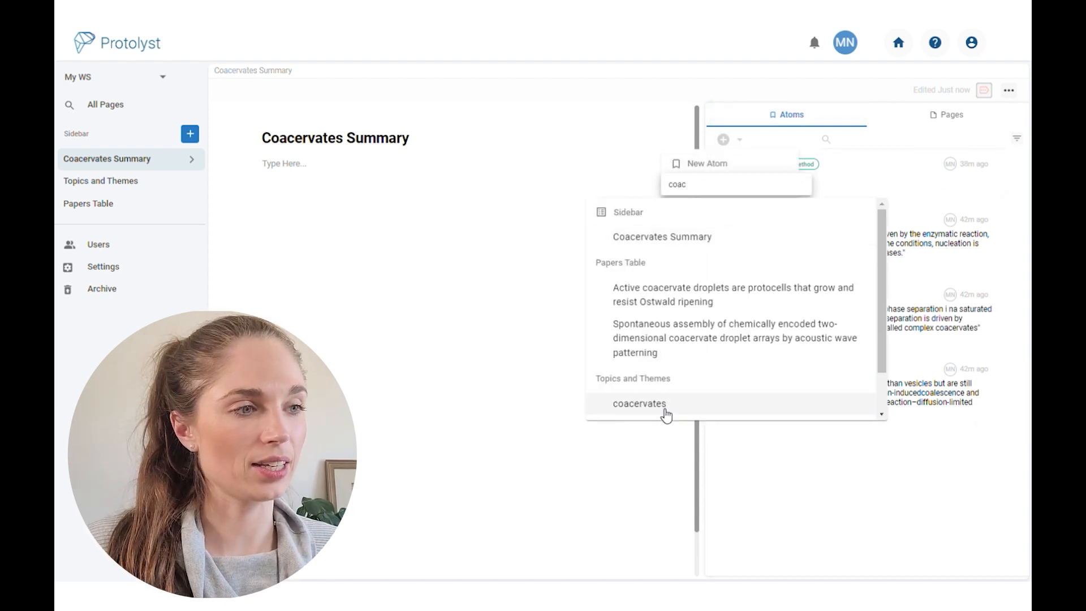
pyautogui.click(657, 405)
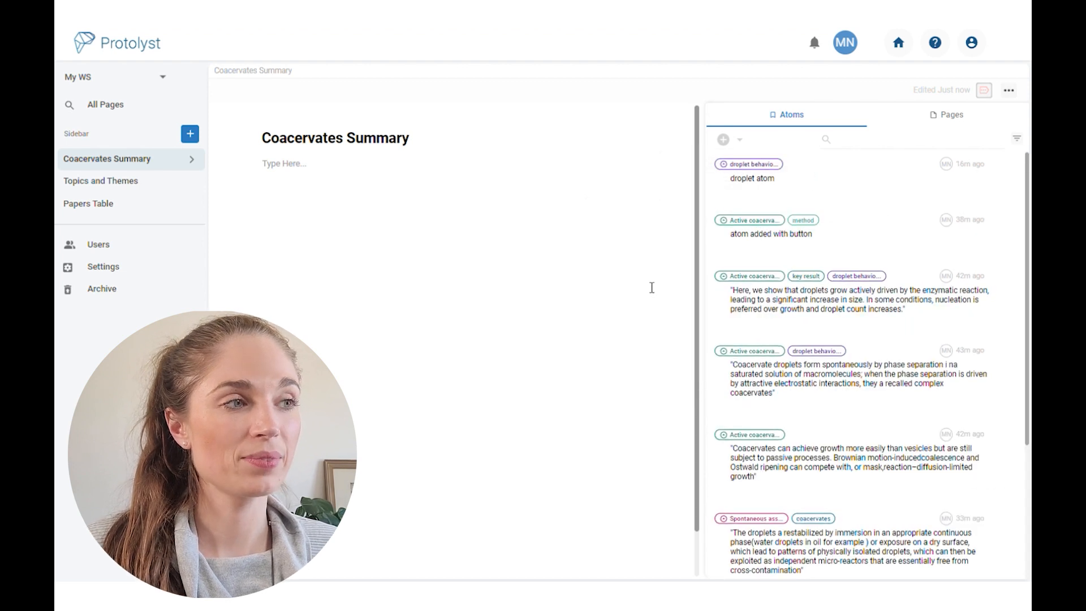
pyautogui.scroll(-3, 876, 318)
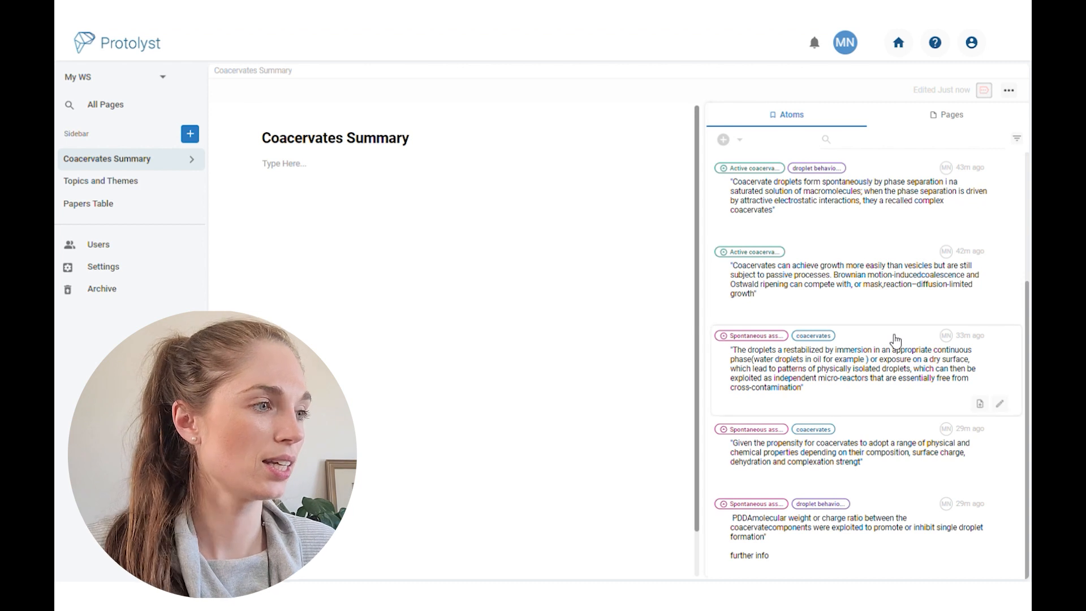
pyautogui.click(949, 116)
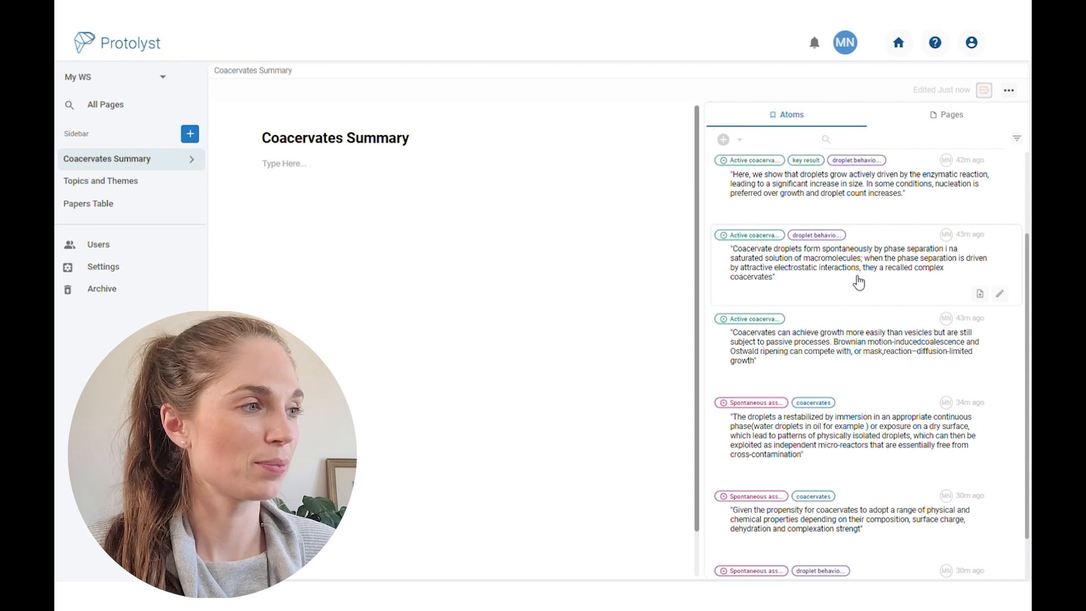
# Insert the atom beginning "Coacervate droplets form spontaneously" into the document as a cited quote and view its reference's edit form
pyautogui.click(985, 294)
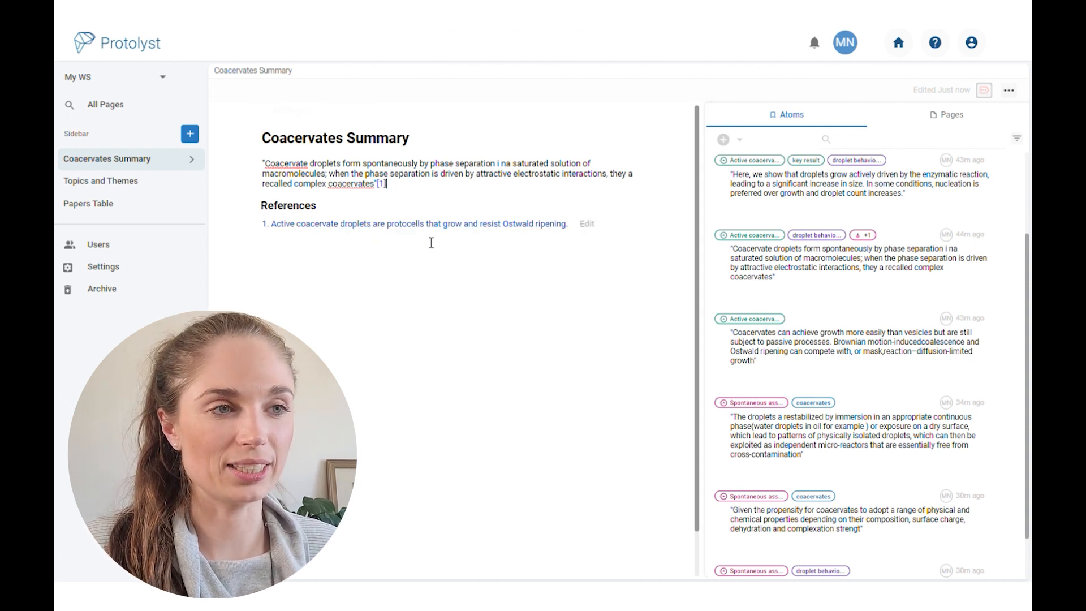
pyautogui.click(594, 228)
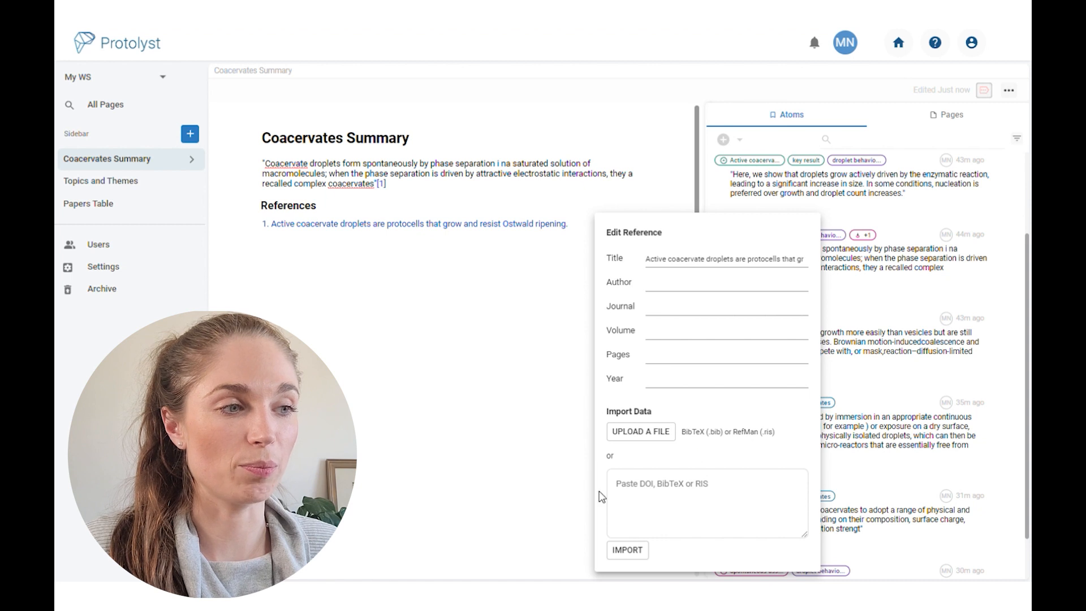
pyautogui.click(379, 200)
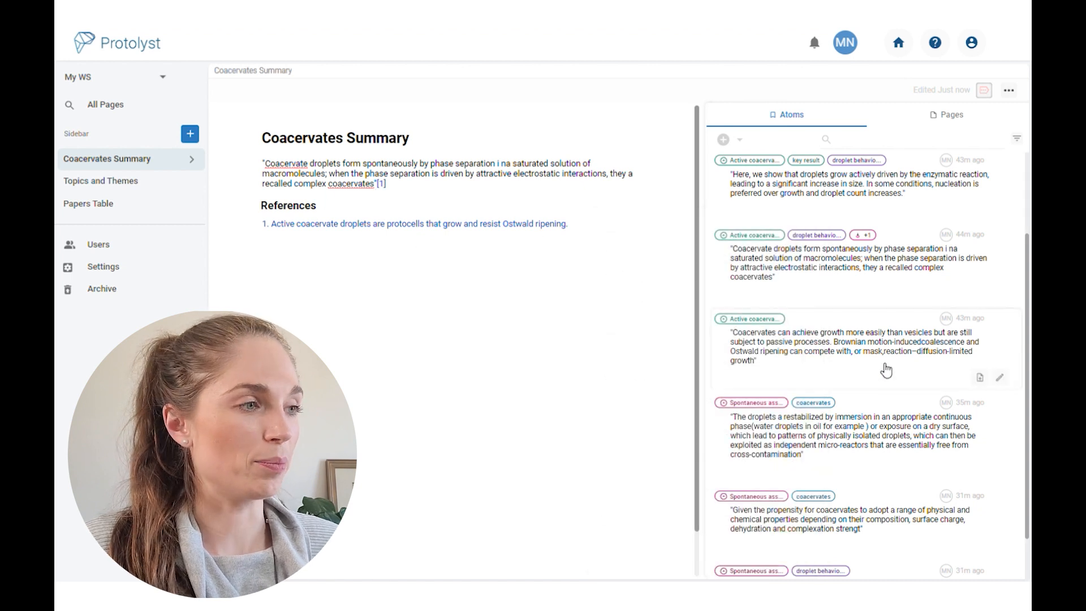
# Place the atom beginning "The droplets a restabilized by immersion" below the first quote, and check the first quoted atom's linked pages
pyautogui.click(461, 198)
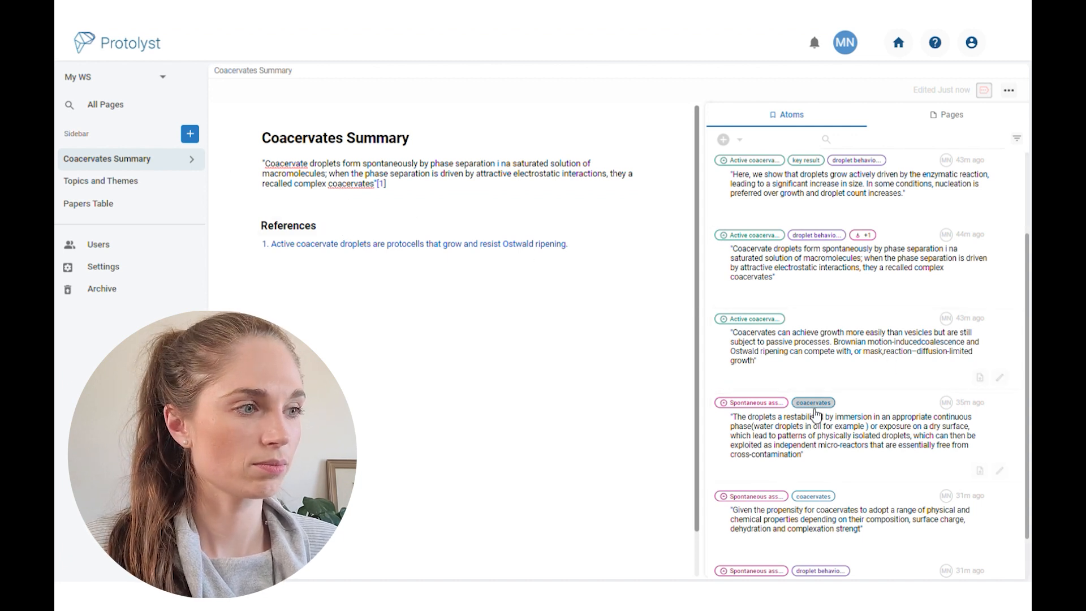
pyautogui.moveTo(811, 411); pyautogui.dragTo(306, 211)
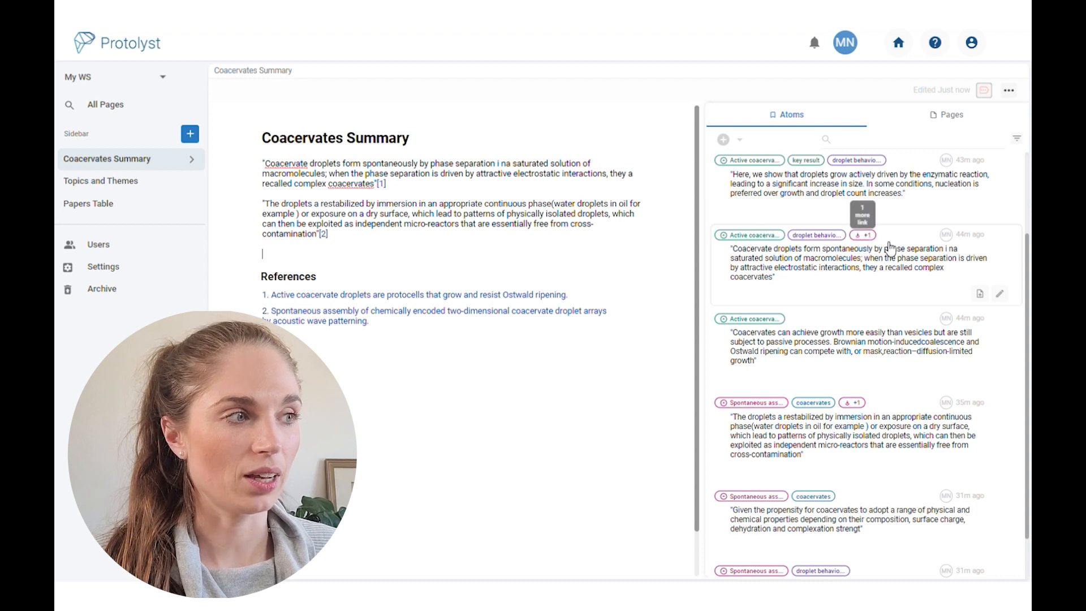
pyautogui.click(834, 291)
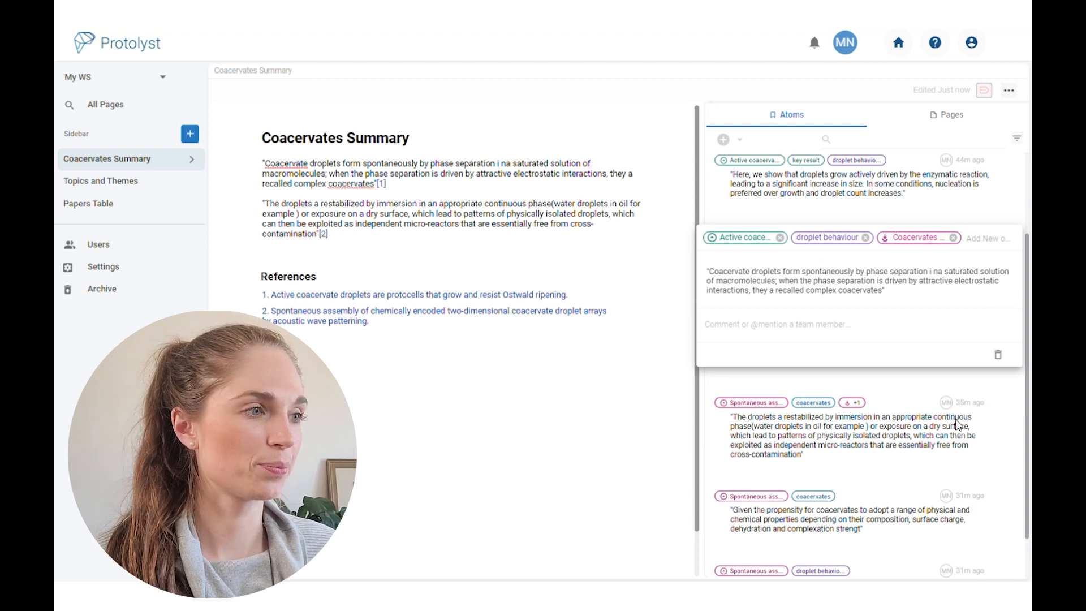
pyautogui.click(470, 257)
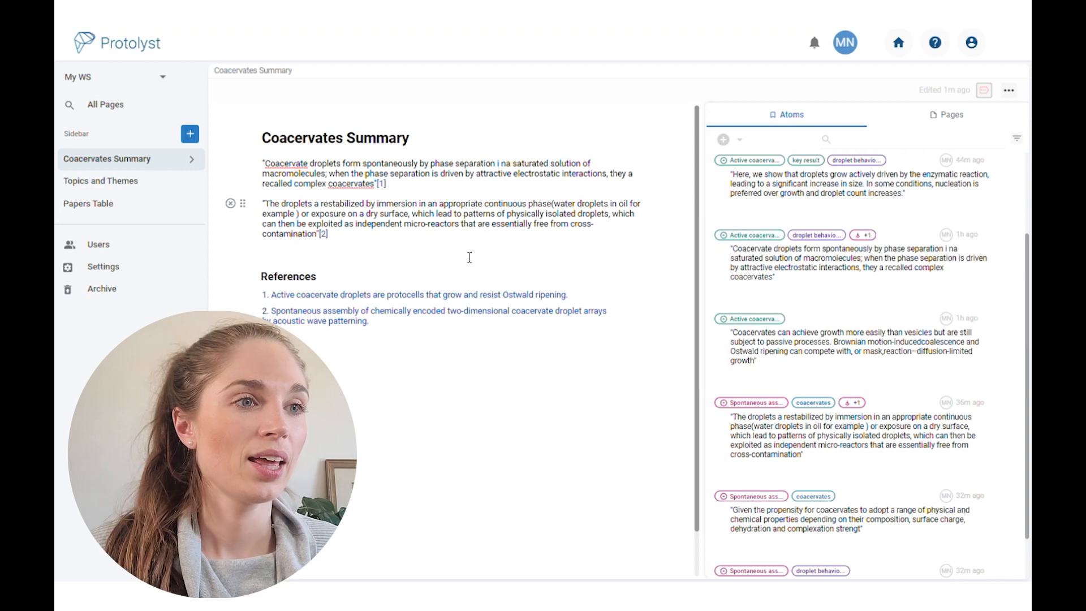
# Open the source of citation [2] beside the summary with the atoms hidden, examine the highlighted passage, and close the paper
pyautogui.click(324, 234)
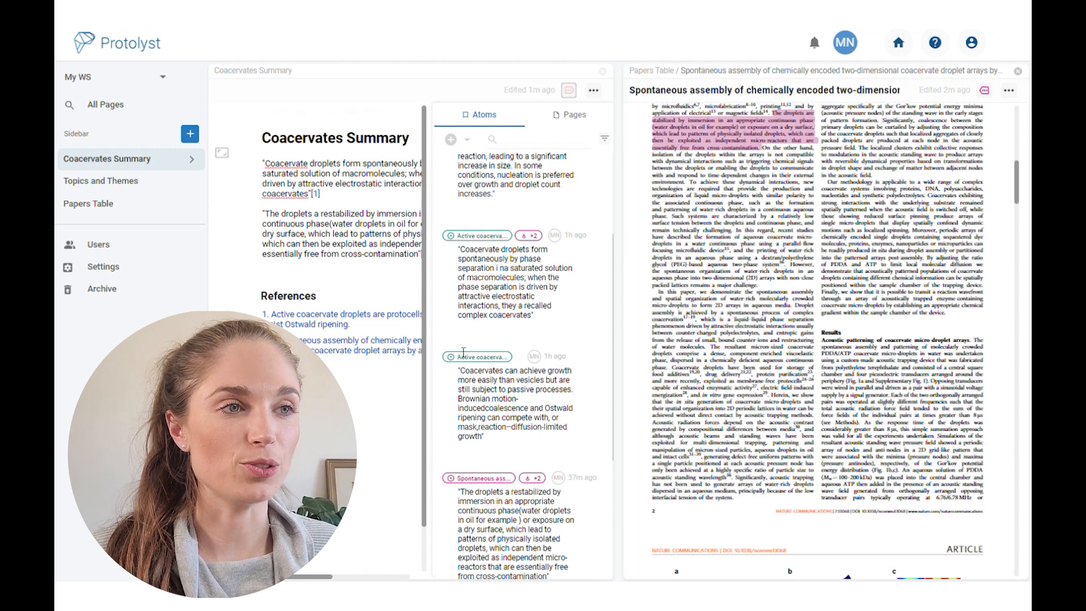
pyautogui.click(570, 91)
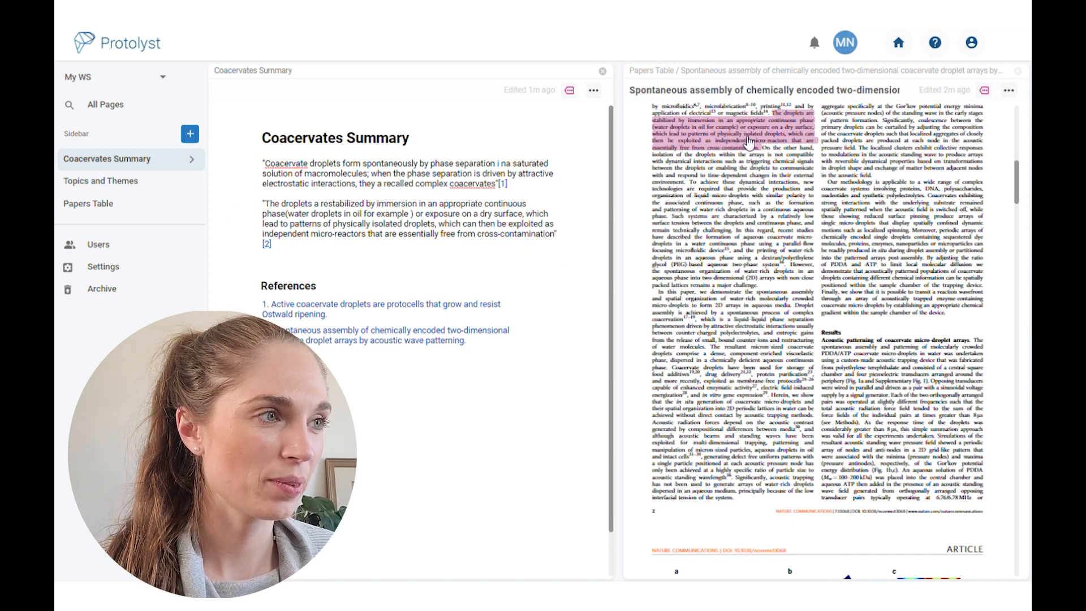
pyautogui.scroll(1, 733, 144)
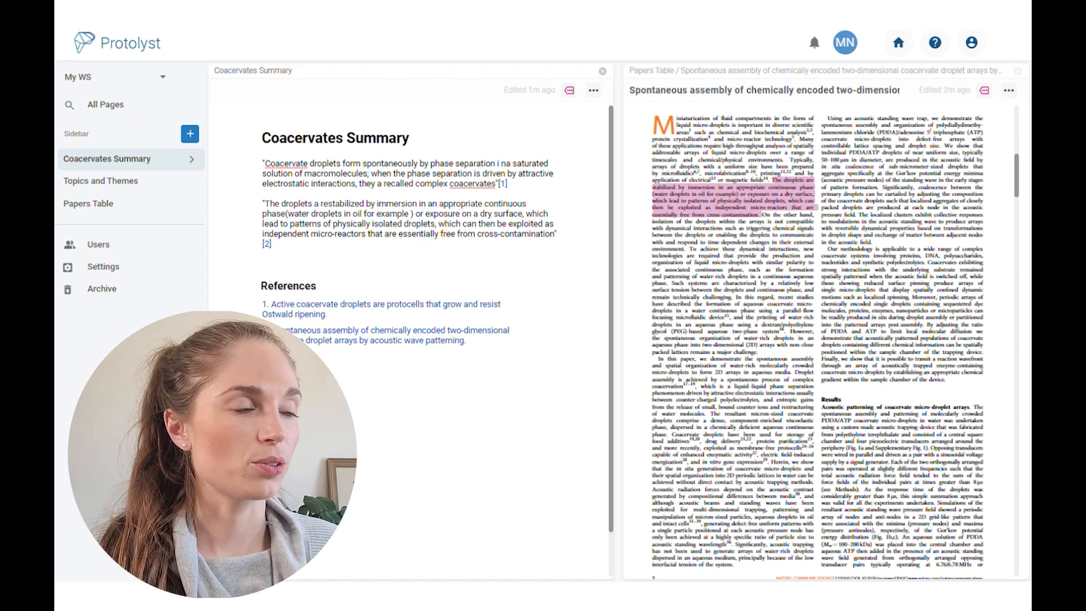
pyautogui.click(1020, 72)
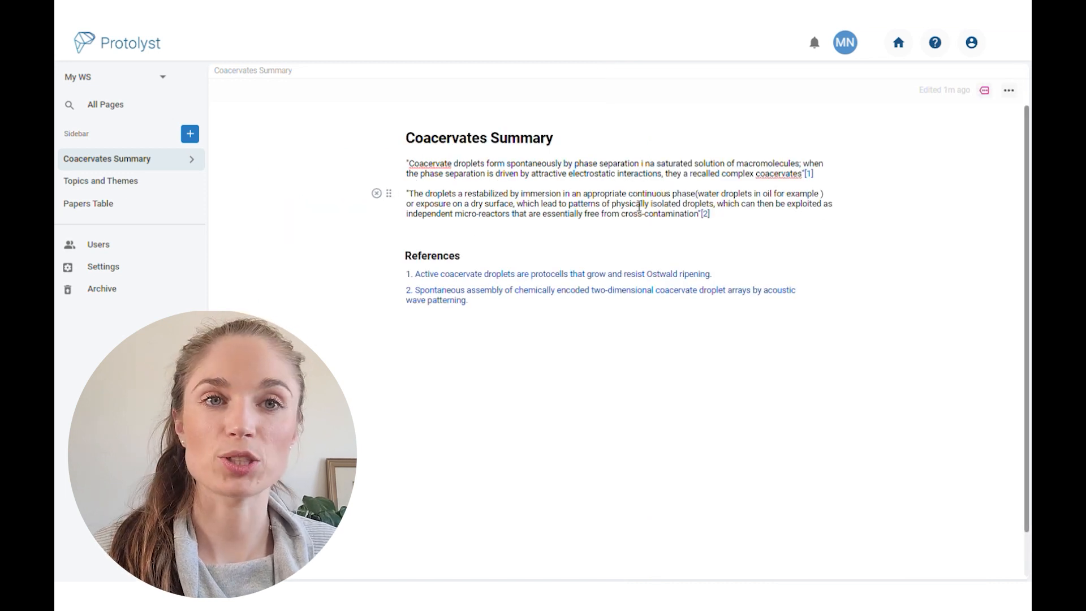
# Show the summary page's atoms again and review the links on the used and unused ones
pyautogui.click(986, 90)
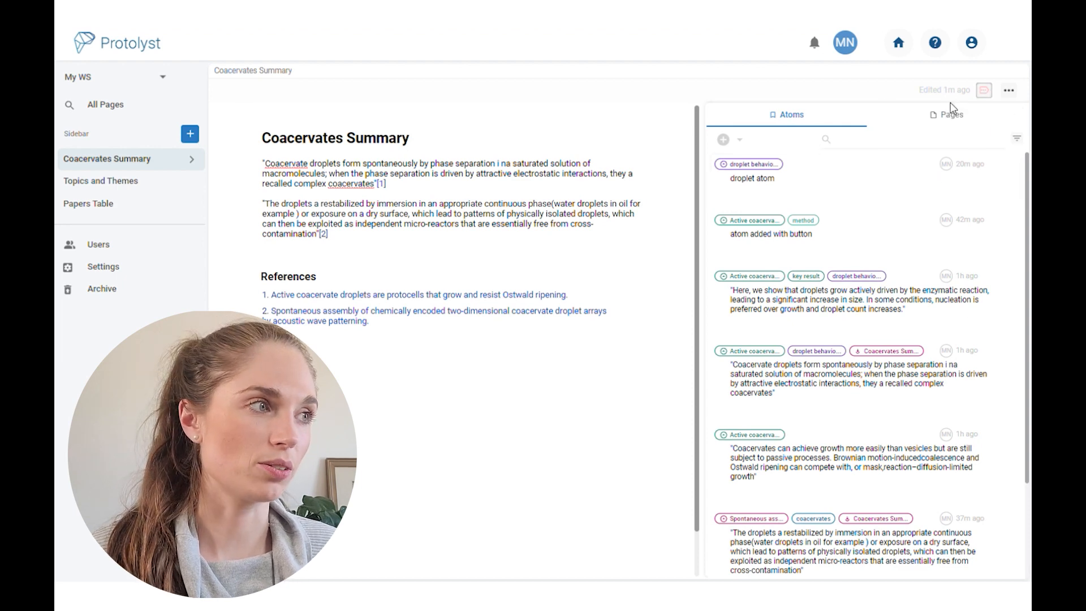
pyautogui.scroll(-3, 829, 272)
pyautogui.scroll(-1, 836, 311)
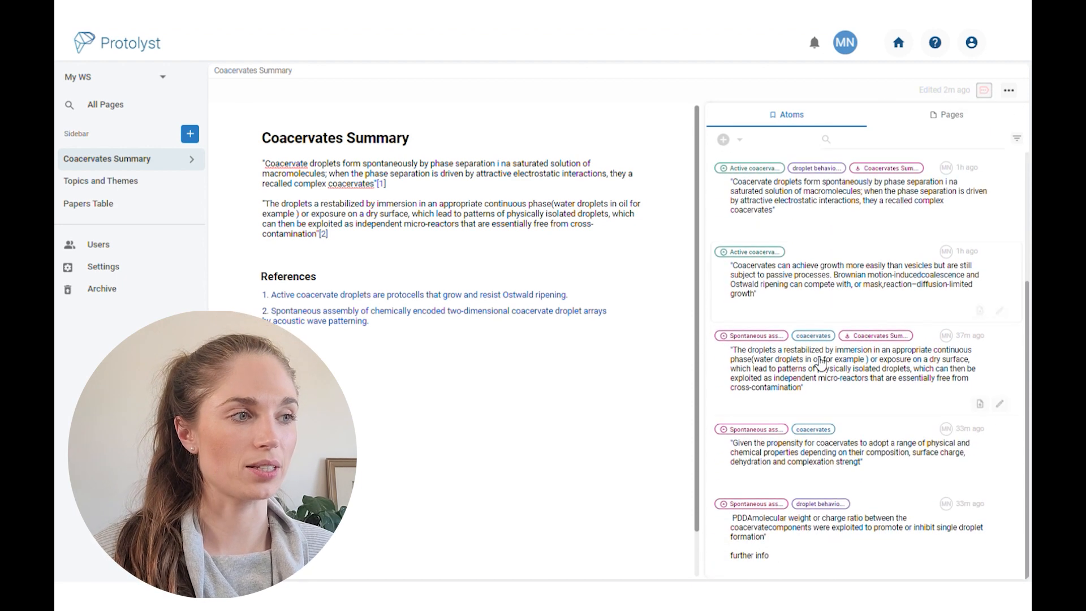
pyautogui.scroll(4, 863, 358)
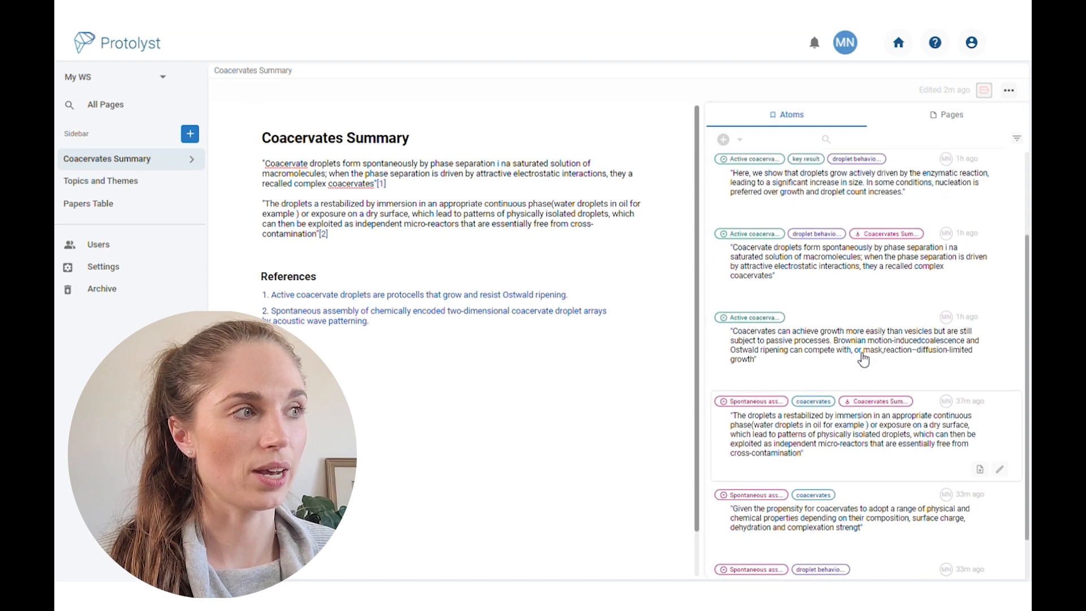